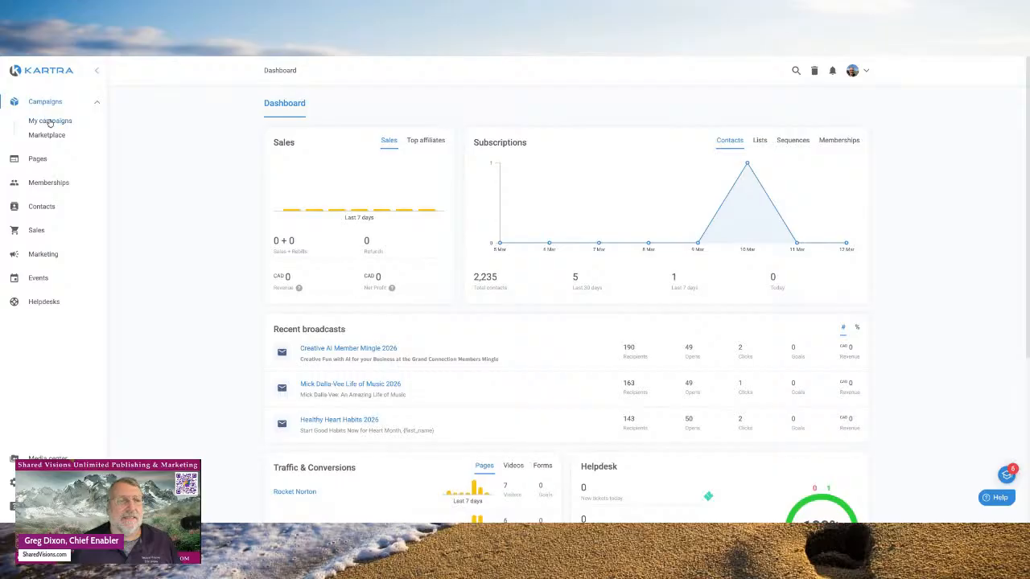
- Open My campaigns and scroll through your own campaign list
left_click(49, 121)
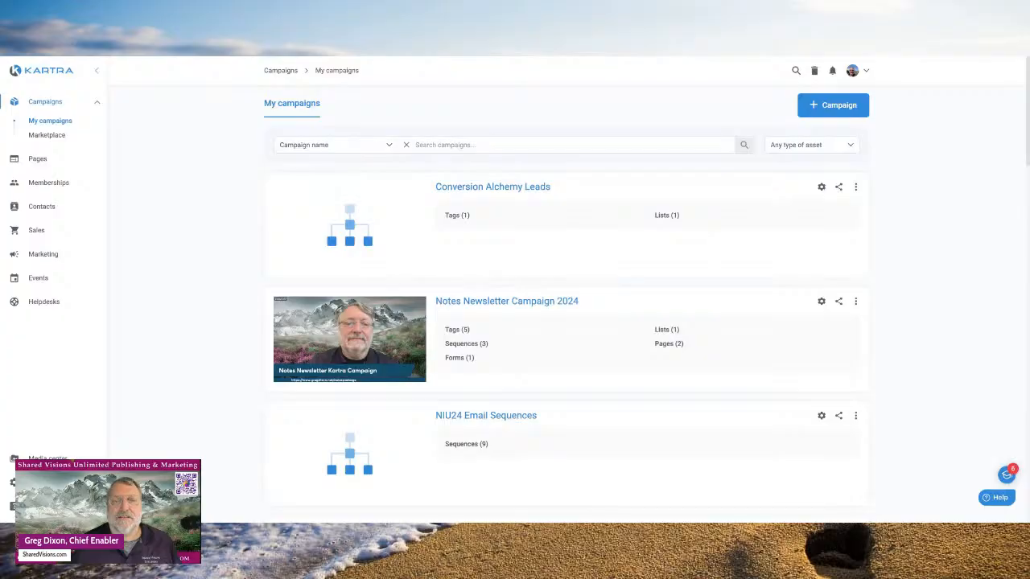
scroll(201, 289, "down", 5)
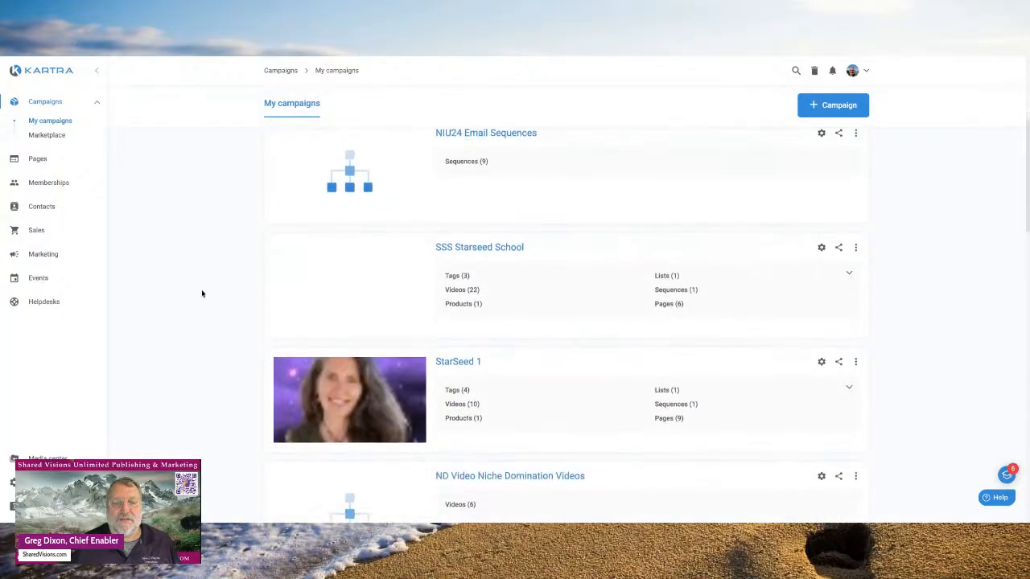
scroll(202, 294, "down", 5)
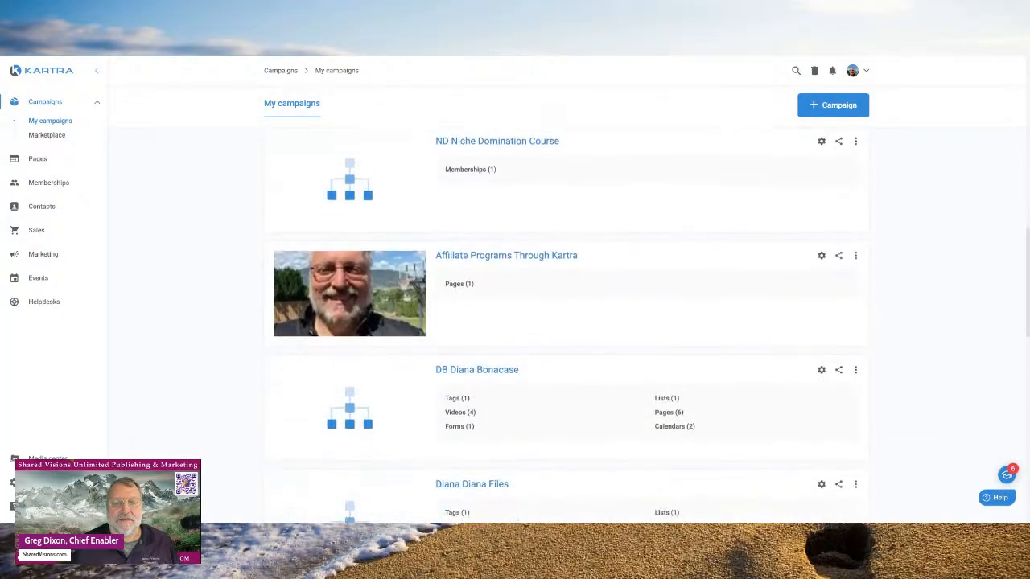
scroll(201, 294, "up", 3)
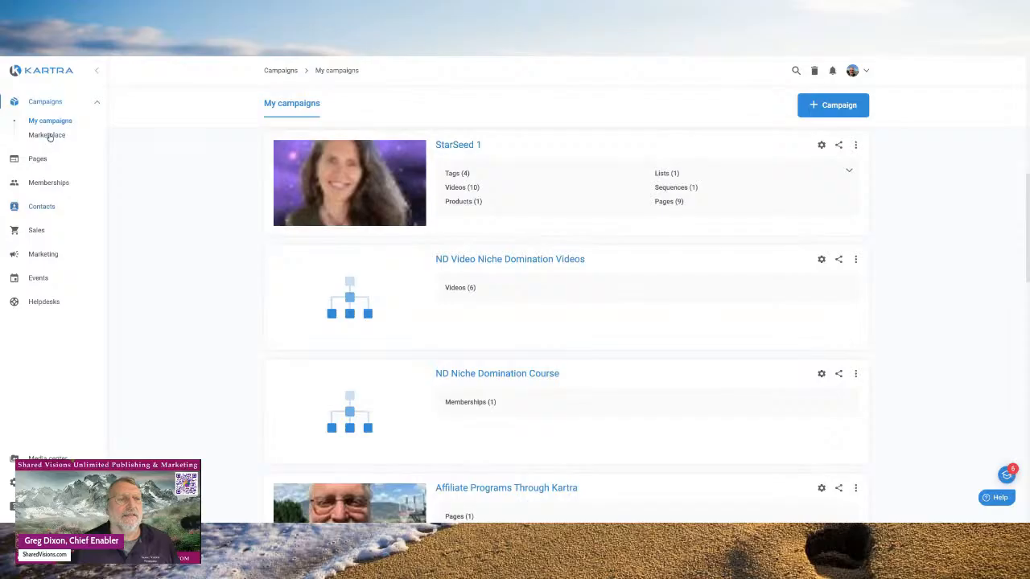
- Browse the Marketplace of 189 campaign templates, then collapse the Campaigns section
left_click(48, 135)
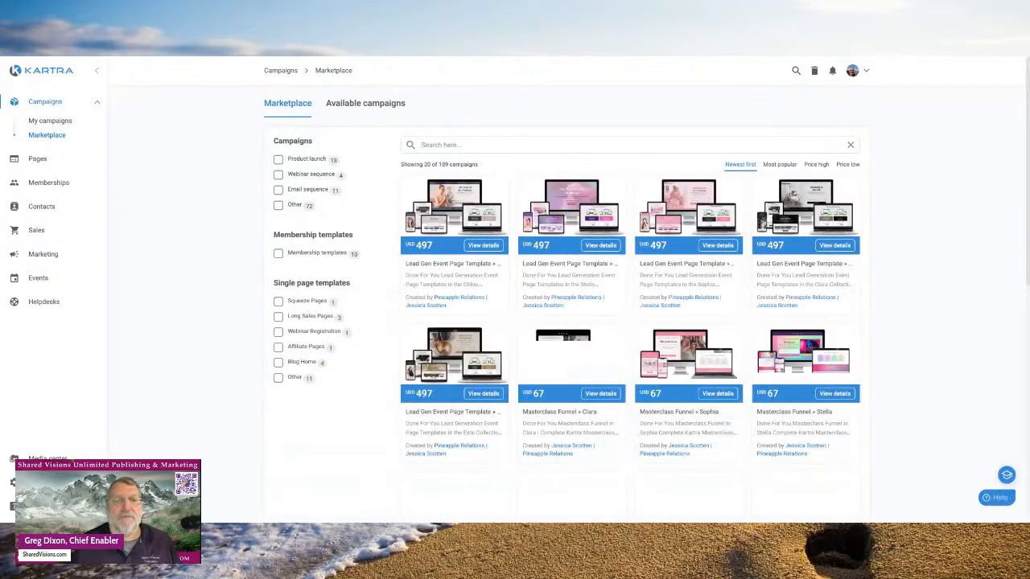
scroll(500, 334, "down", 2)
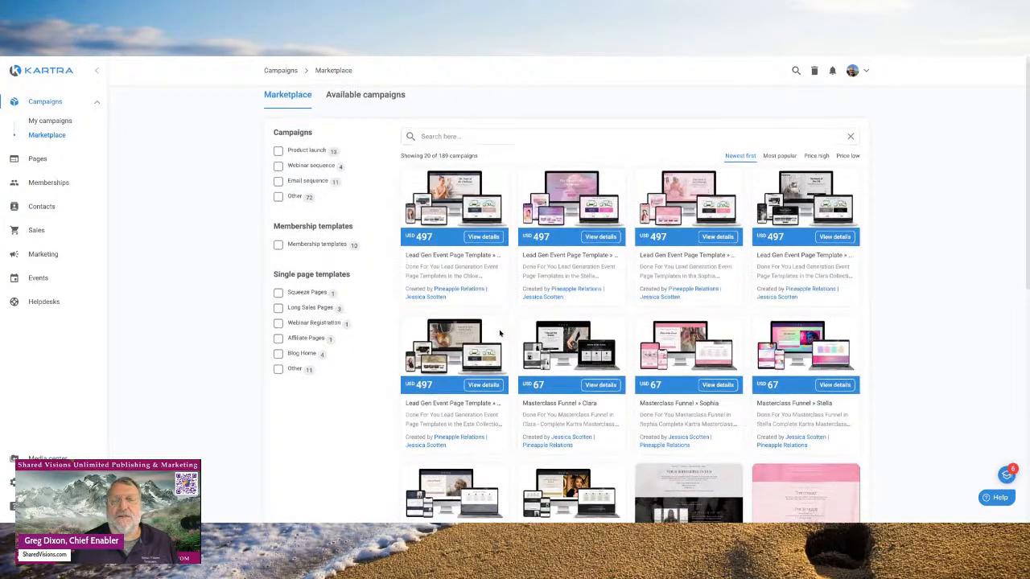
scroll(500, 333, "down", 5)
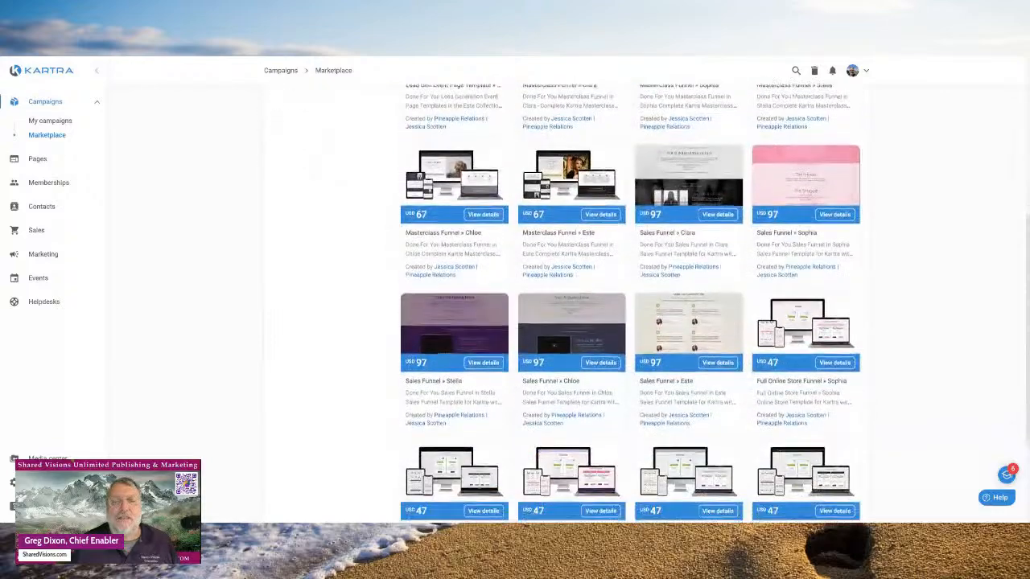
scroll(482, 322, "up", 5)
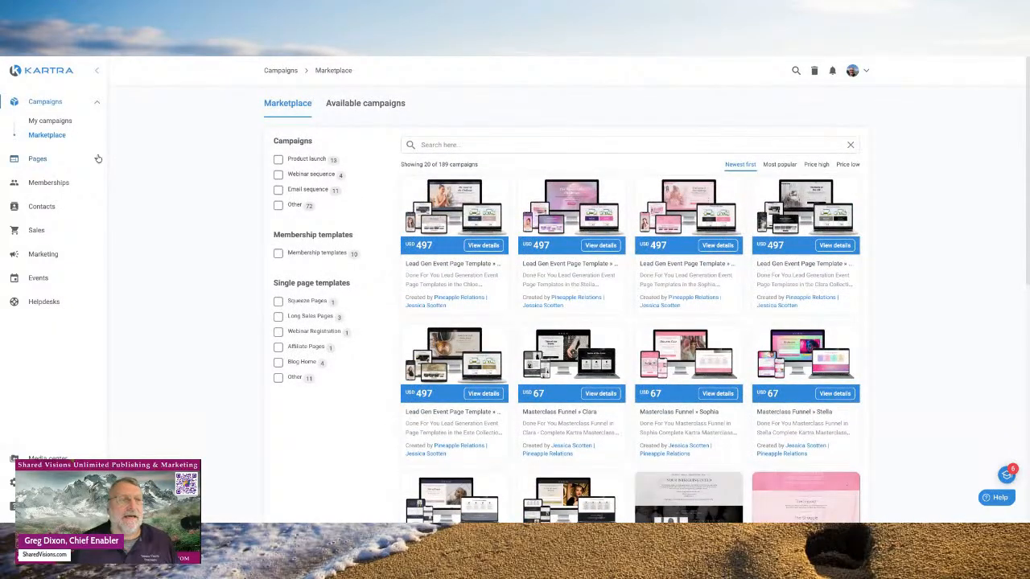
left_click(46, 103)
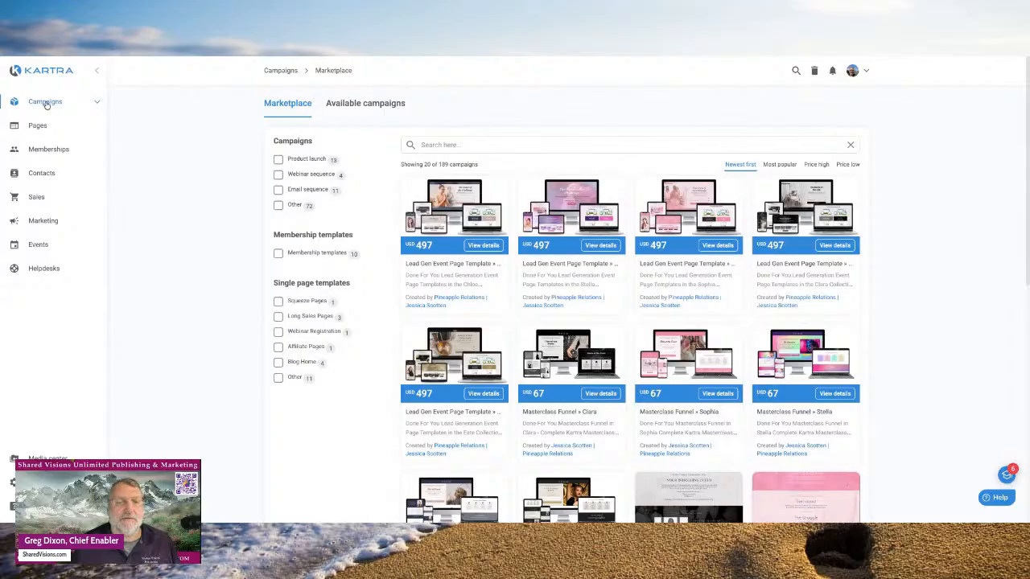
- Expand Pages in the sidebar and open All pages, showing Piano Recital 2025 and others
left_click(46, 103)
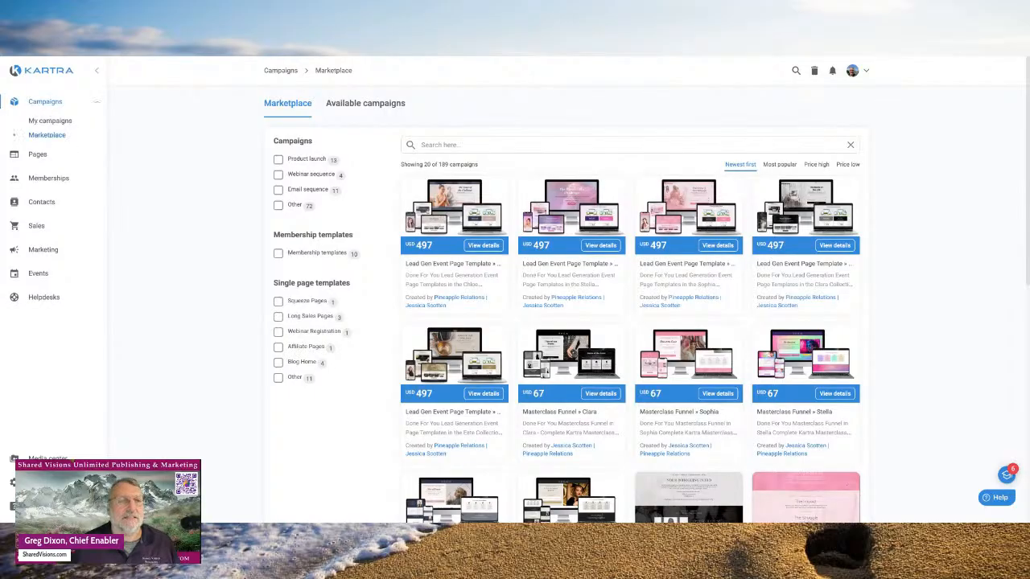
left_click(39, 160)
left_click(39, 128)
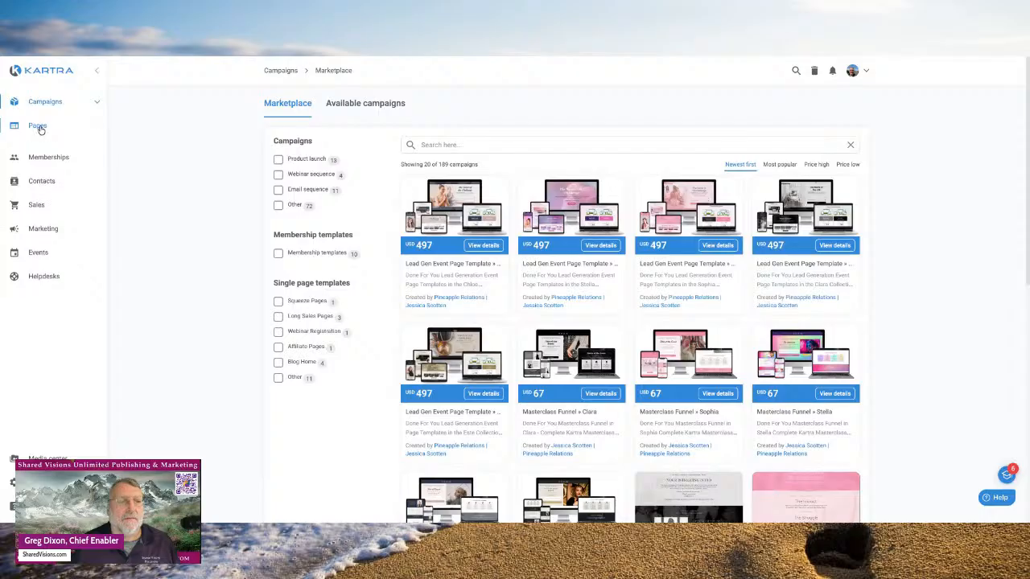
left_click(39, 127)
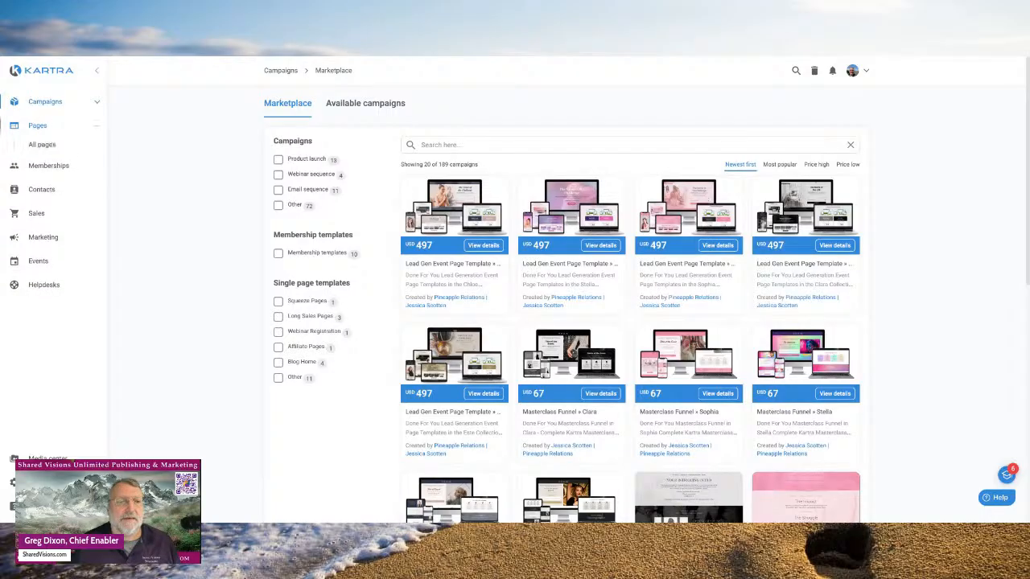
left_click(41, 145)
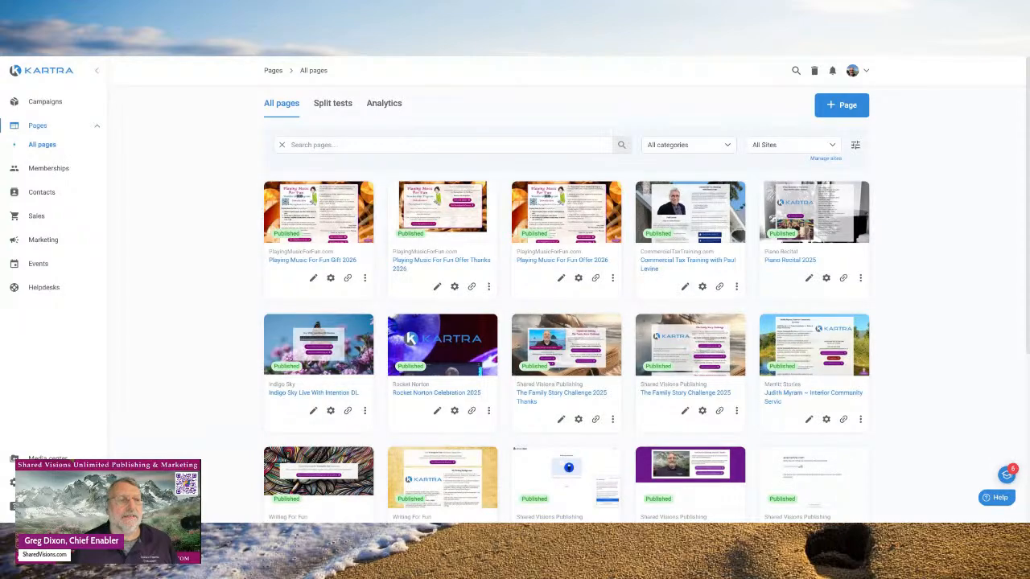
left_click(49, 170)
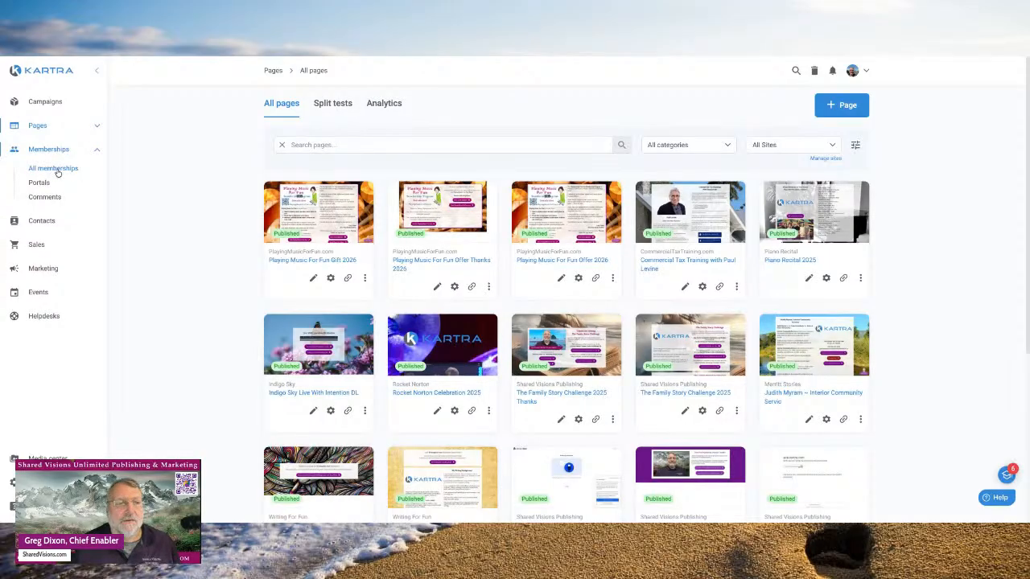
left_click(57, 171)
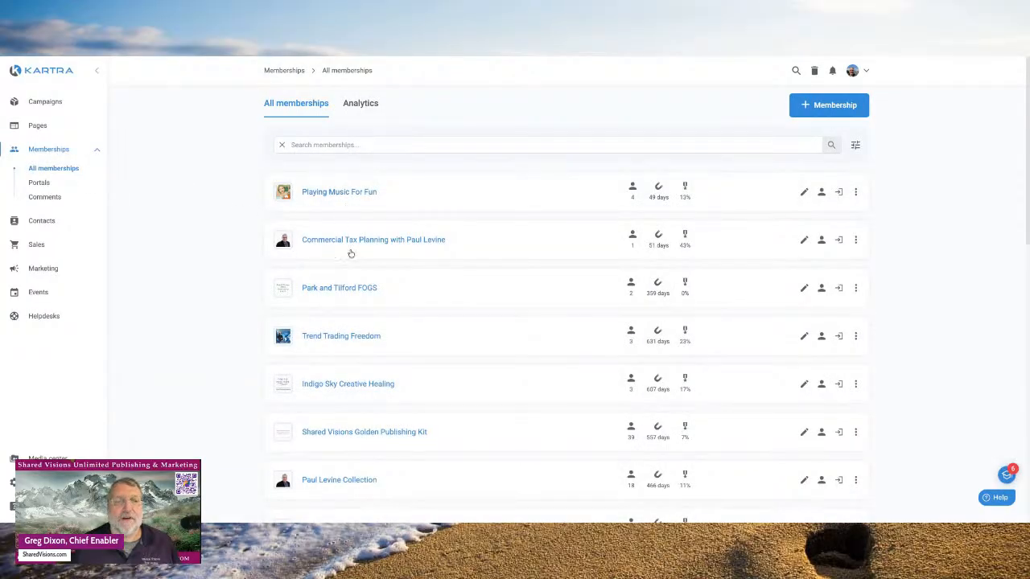
- Scroll through All memberships, such as Playing Music For Fun and Trend Trading Freedom, then collapse Memberships
scroll(350, 258, "down", 1)
scroll(350, 259, "down", 3)
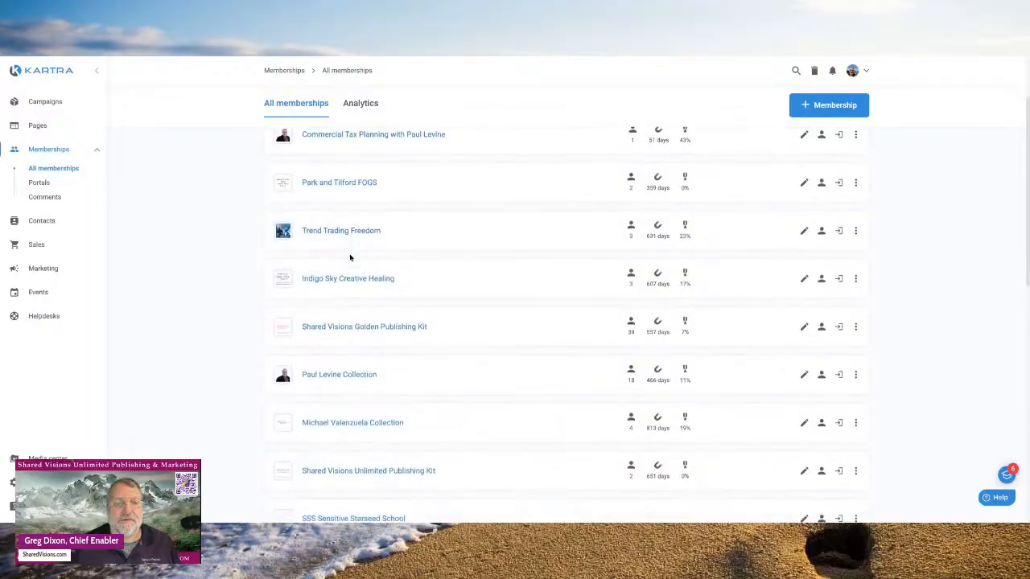
scroll(351, 249, "down", 2)
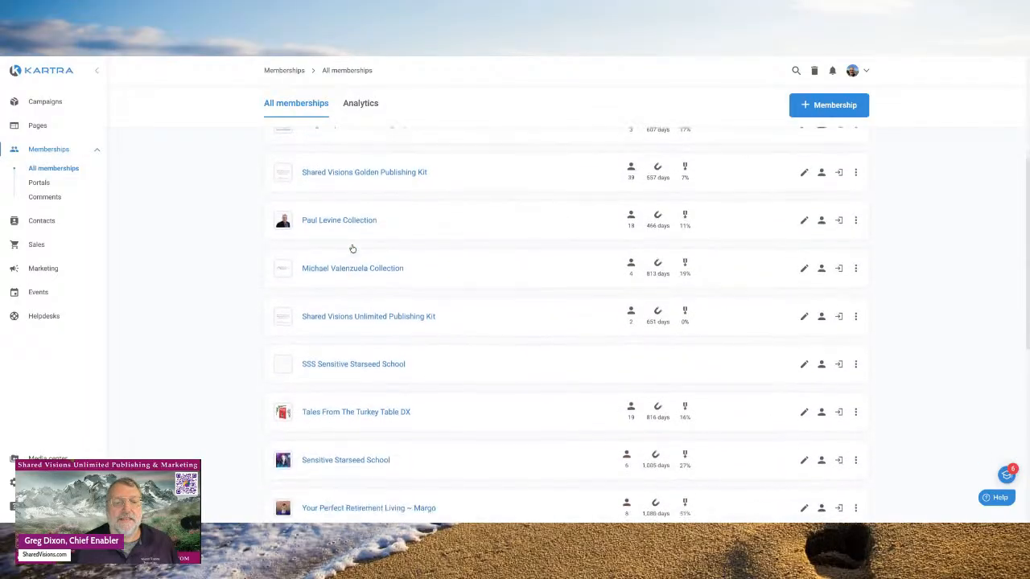
scroll(352, 248, "up", 6)
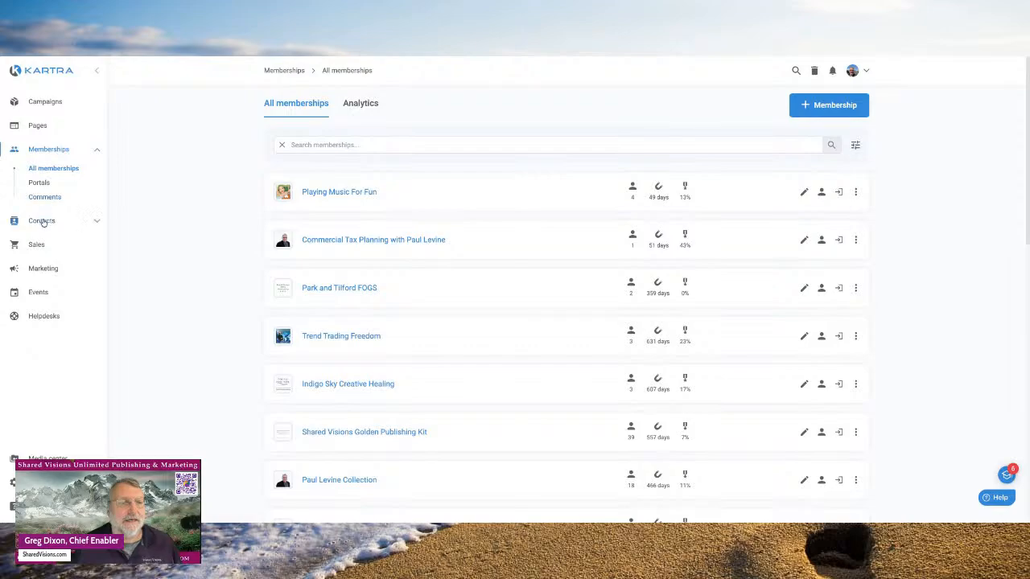
left_click(95, 154)
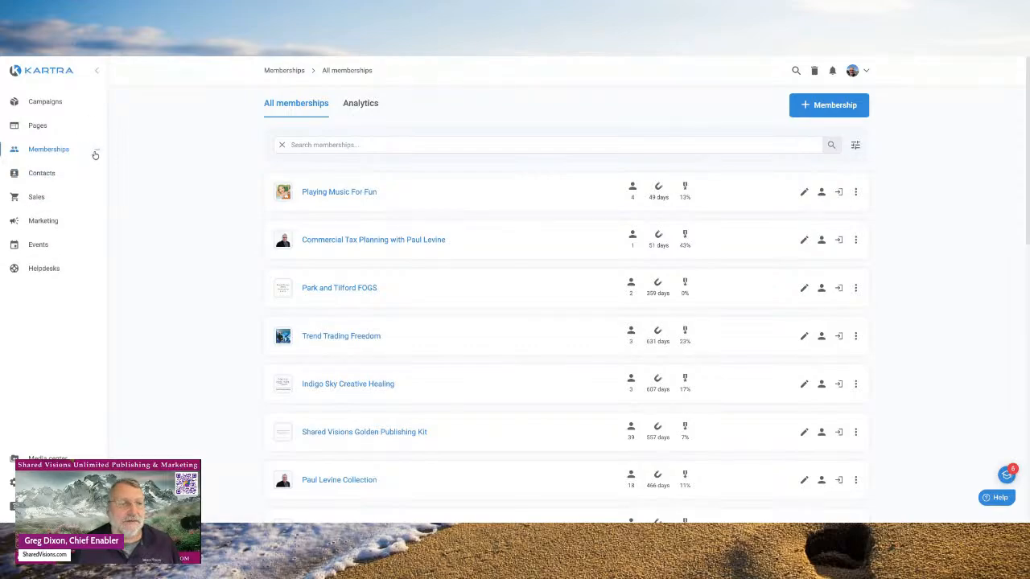
left_click(40, 177)
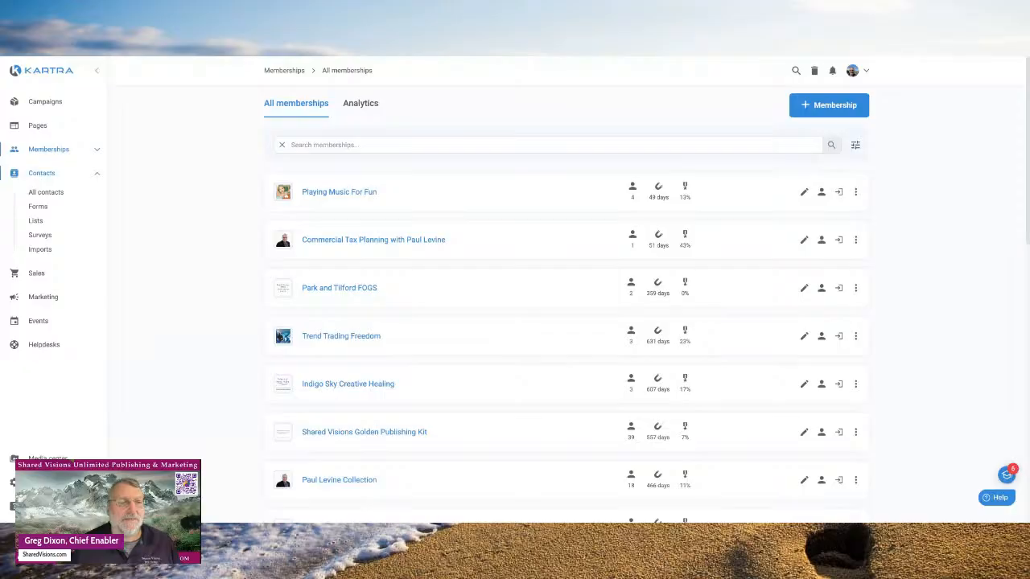
- Open All contacts and scroll the 2,235 contacts with their lists, sequences and tags
left_click(46, 193)
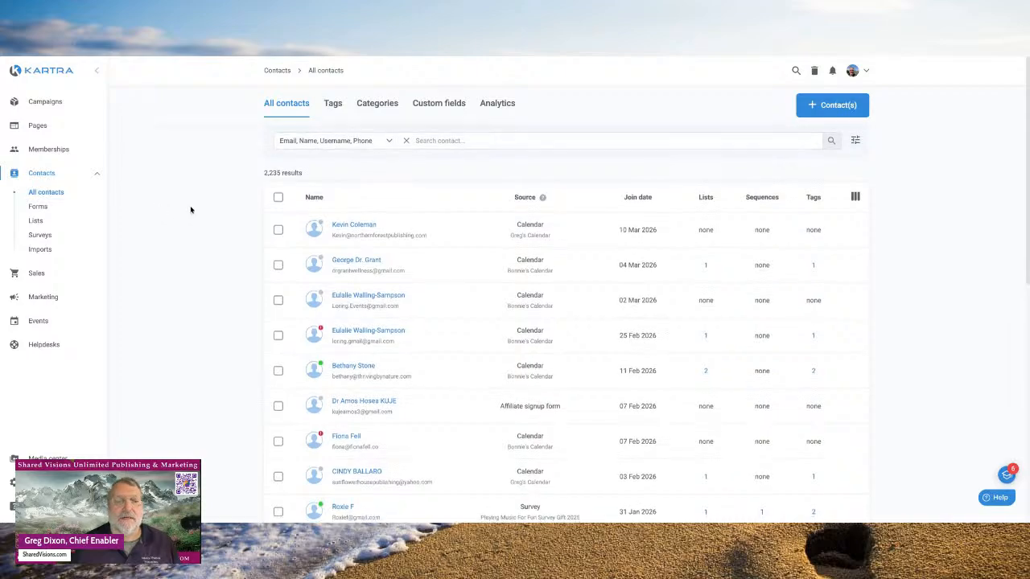
scroll(190, 208, "down", 1)
scroll(191, 210, "up", 1)
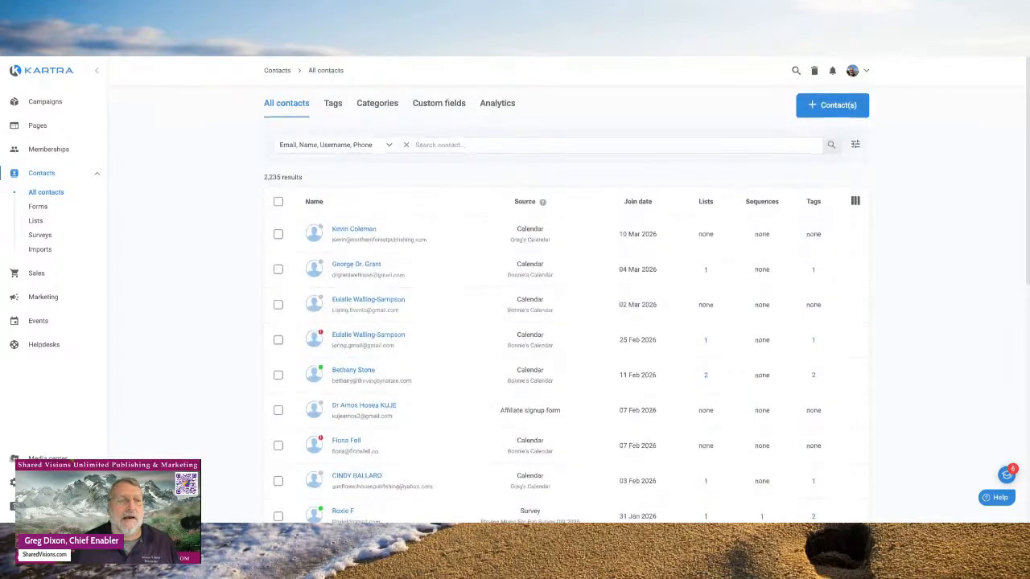
scroll(190, 210, "down", 1)
scroll(567, 322, "up", 1)
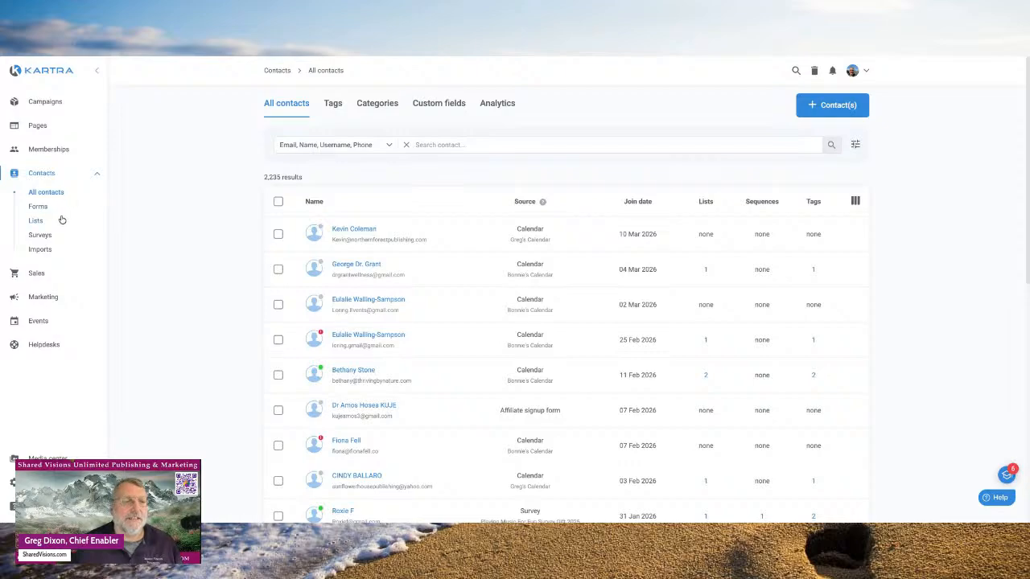
scroll(123, 212, "down", 1)
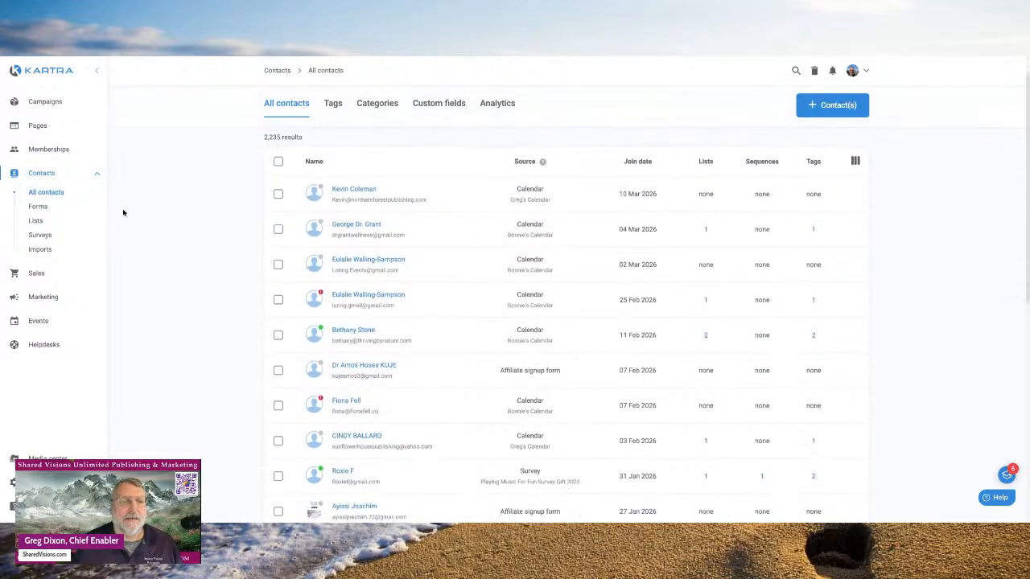
scroll(123, 213, "down", 1)
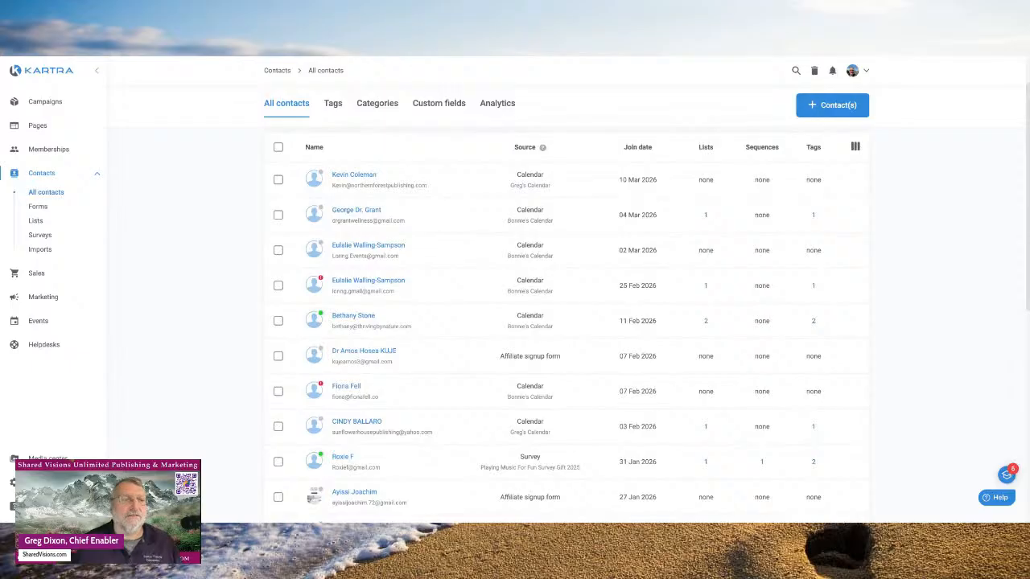
scroll(123, 213, "up", 2)
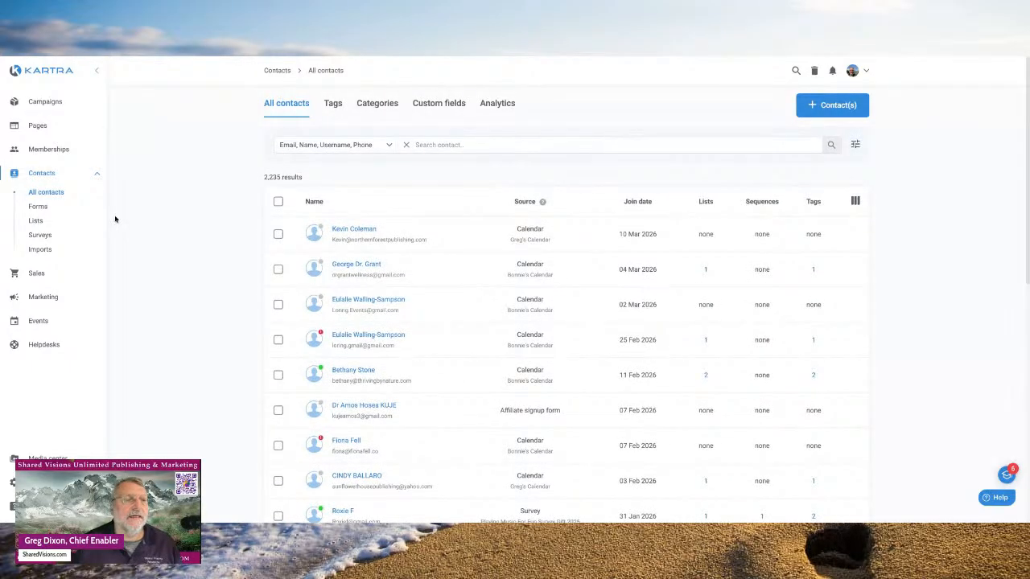
left_click(38, 207)
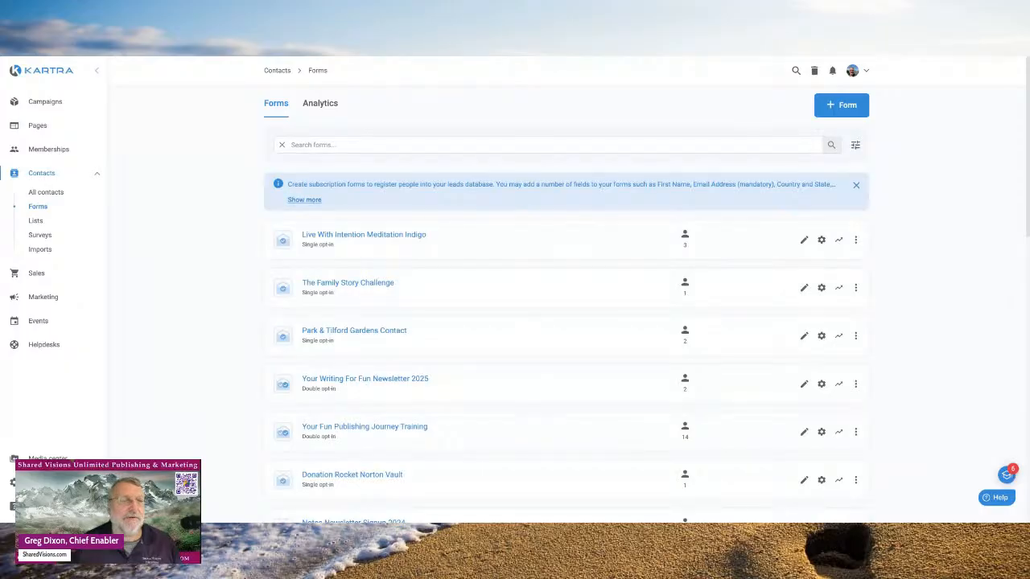
left_click(36, 222)
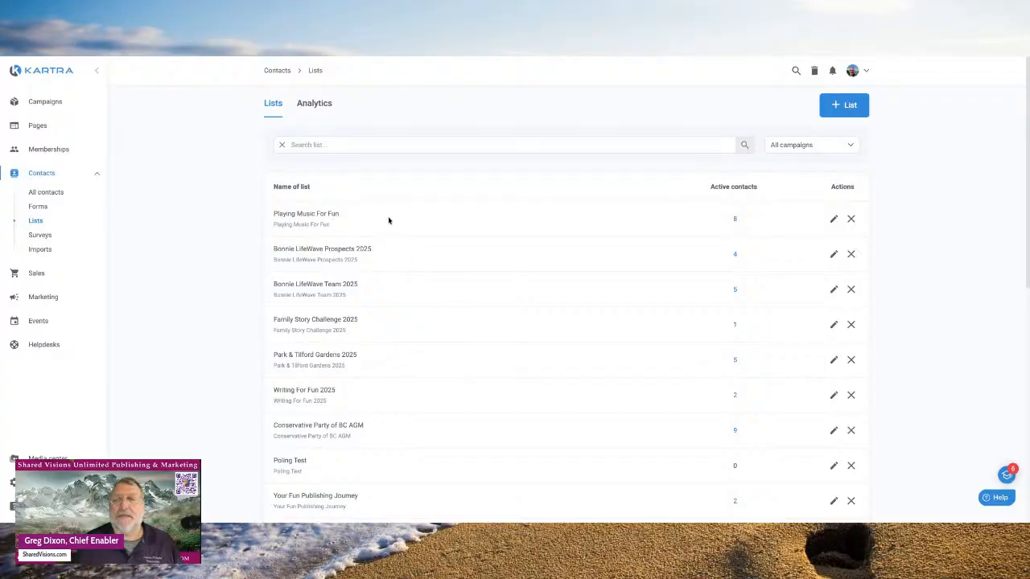
scroll(429, 234, "down", 1)
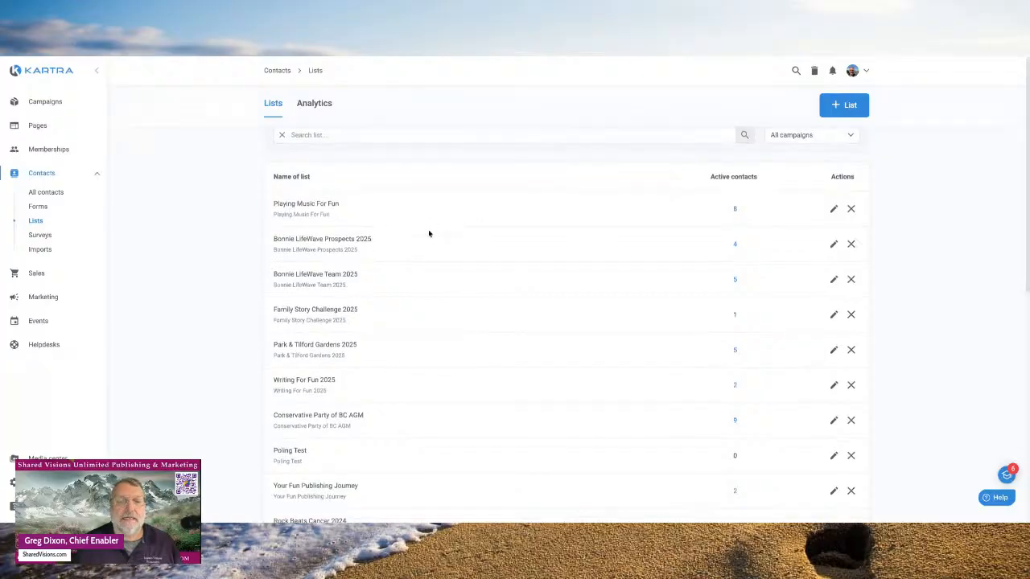
scroll(429, 233, "down", 1)
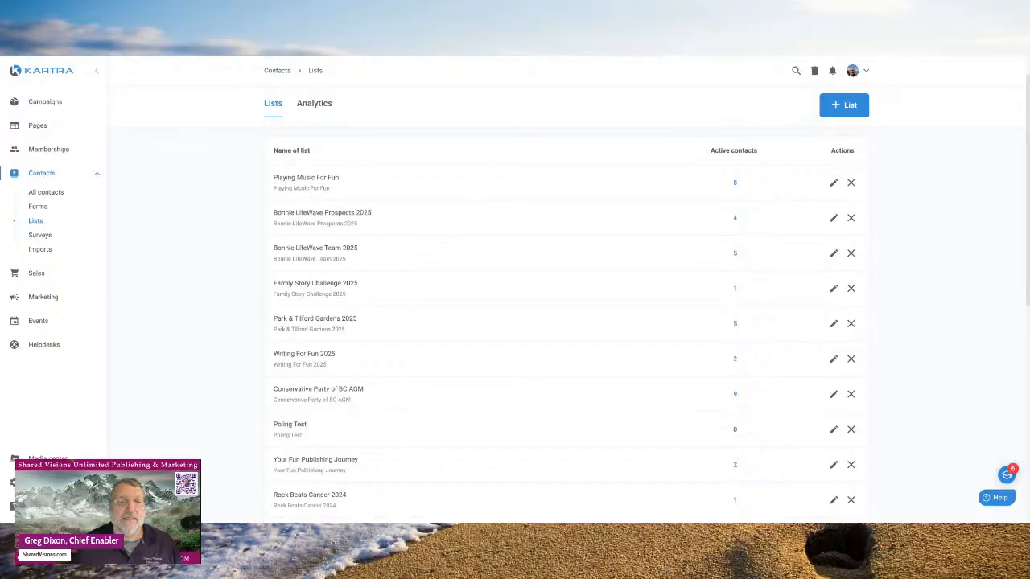
scroll(565, 331, "down", 1)
scroll(565, 331, "down", 4)
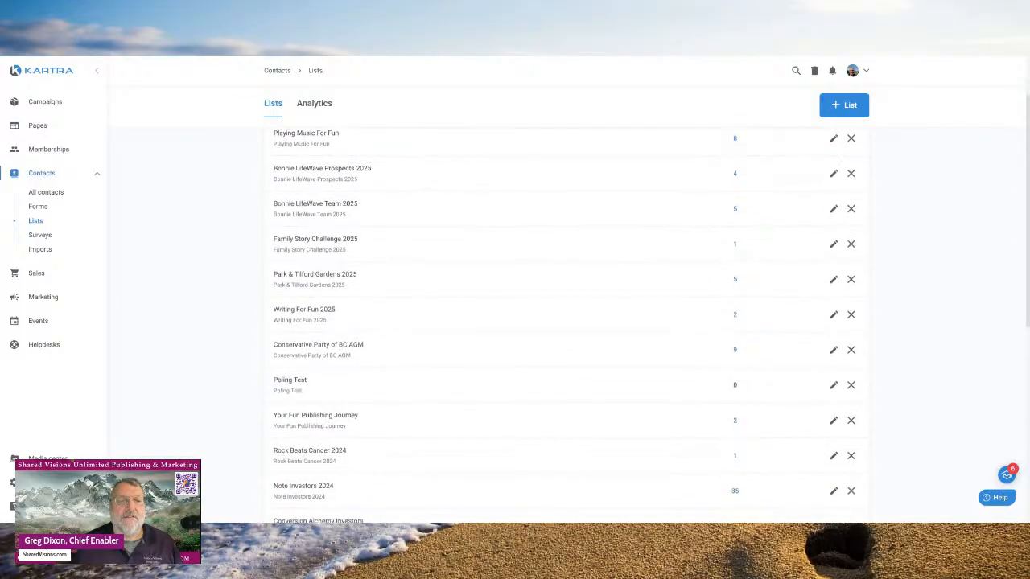
scroll(403, 200, "down", 6)
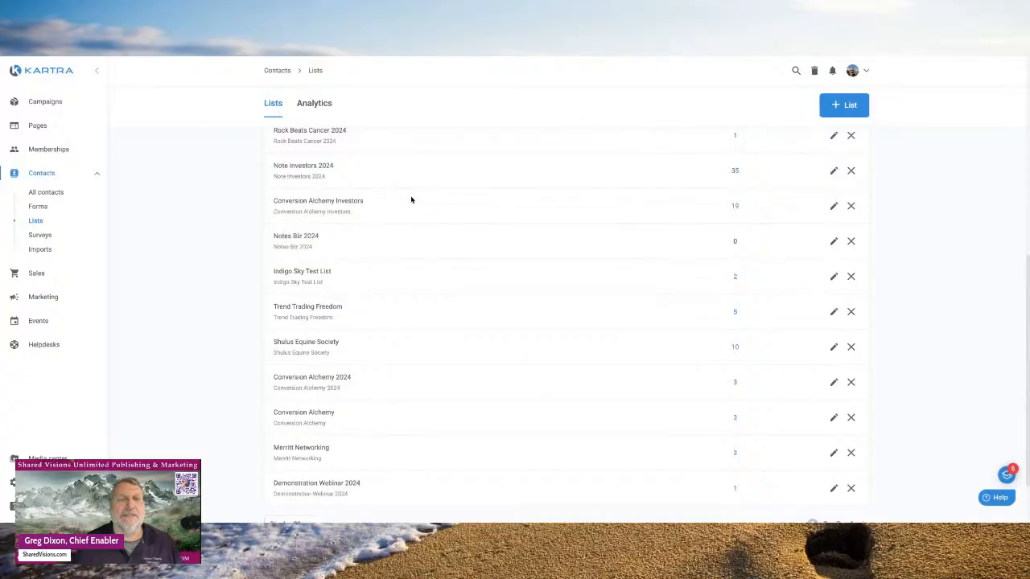
scroll(419, 202, "down", 2)
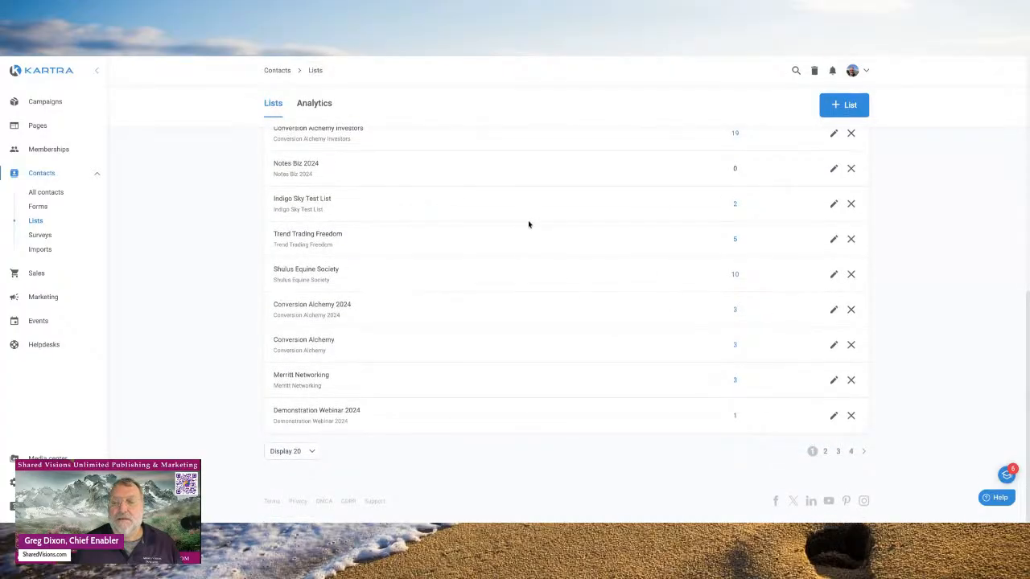
- On page 2 of Lists, open the Merritt Stories active contacts, showing its single contact
left_click(825, 453)
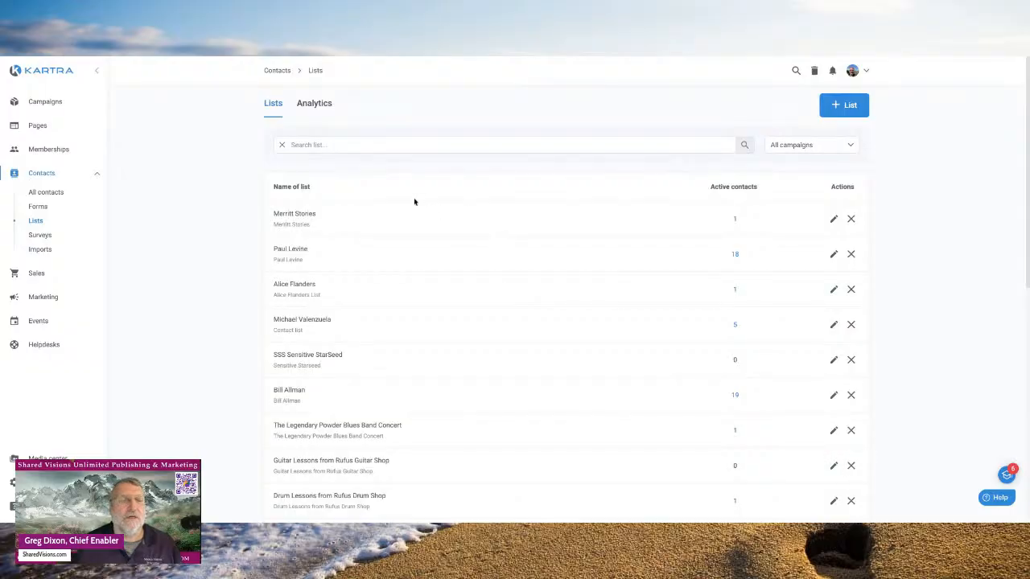
scroll(487, 298, "down", 6)
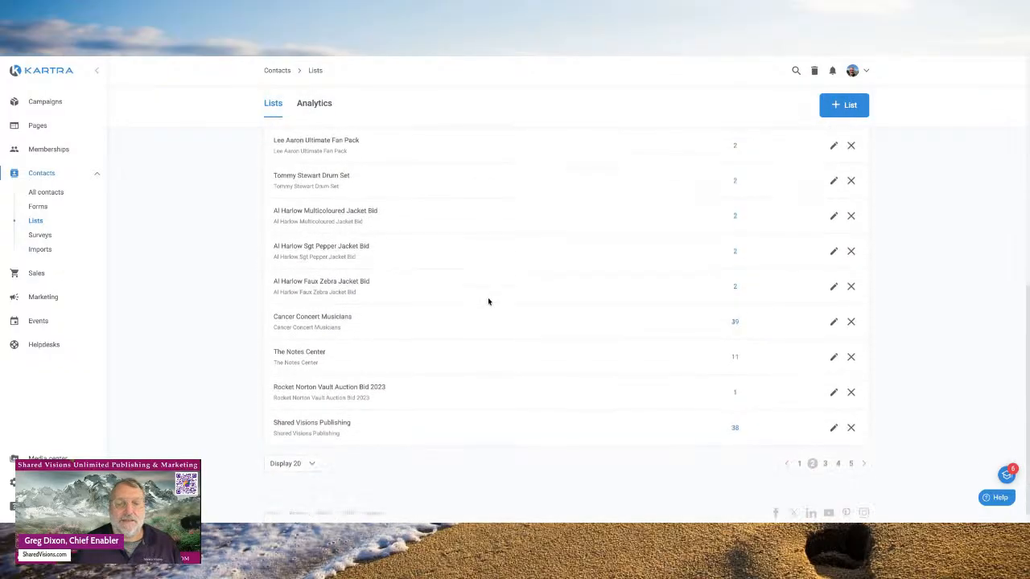
scroll(488, 301, "up", 6)
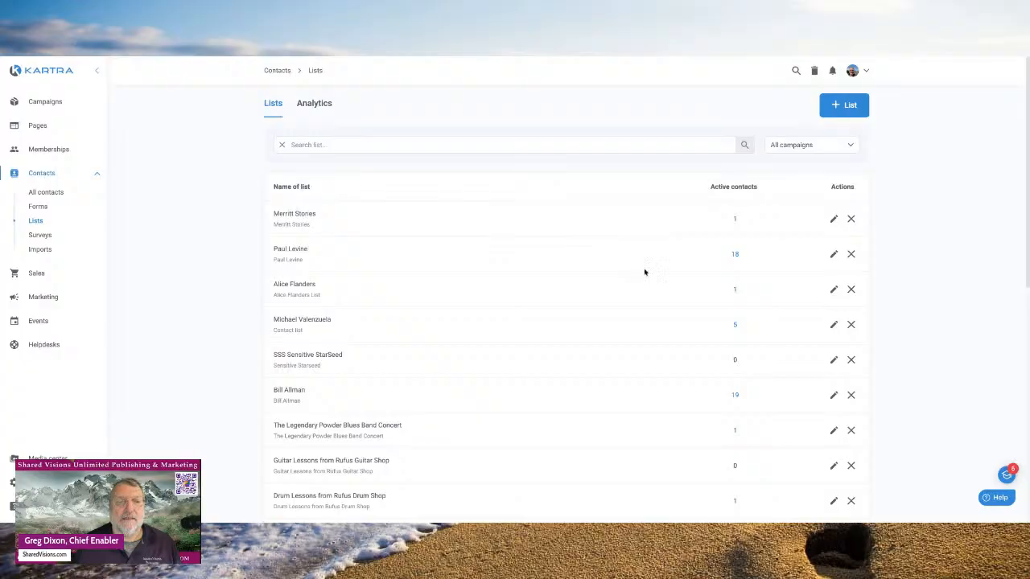
scroll(640, 282, "down", 1)
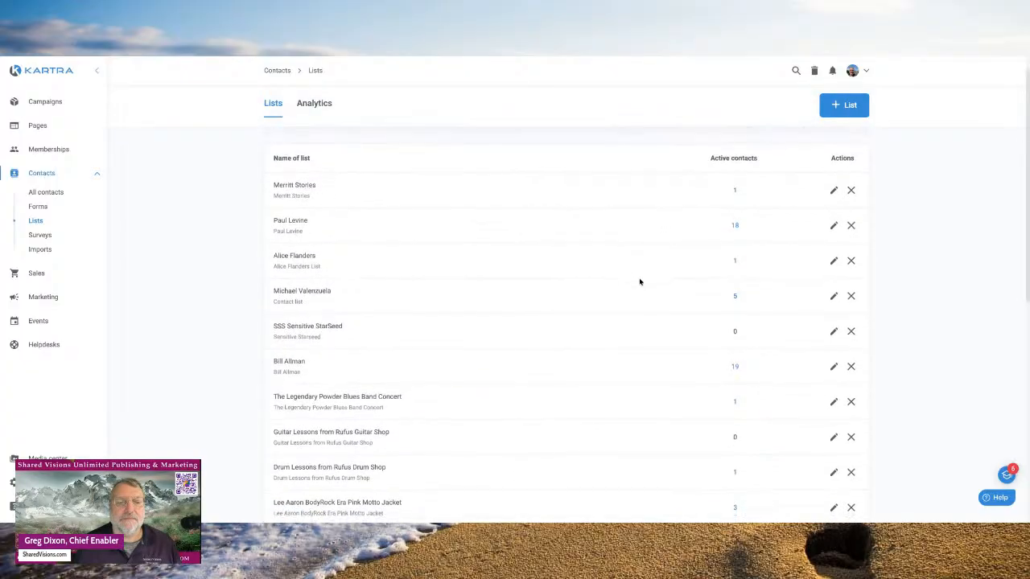
scroll(640, 282, "down", 4)
scroll(571, 325, "down", 1)
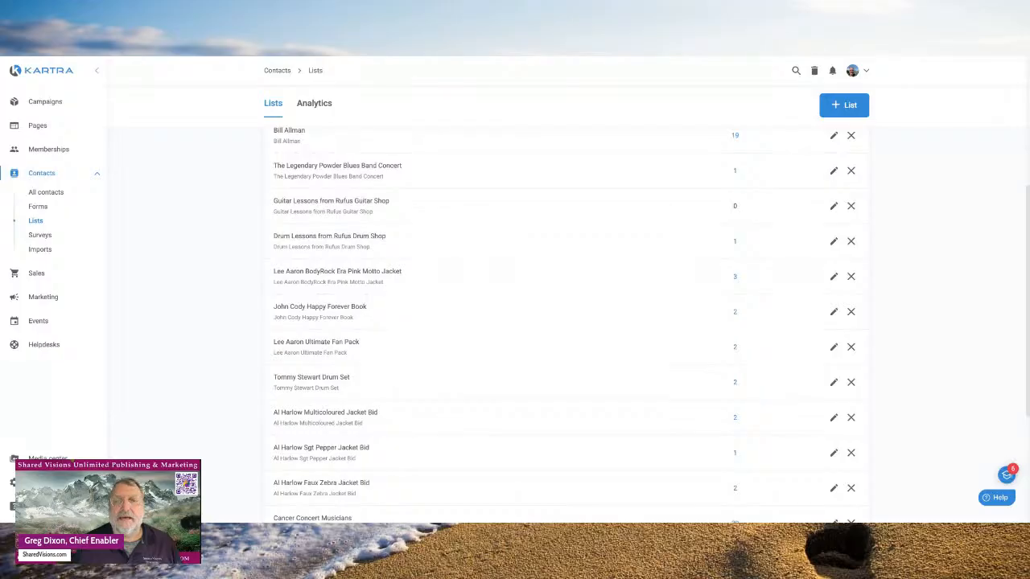
scroll(452, 270, "up", 5)
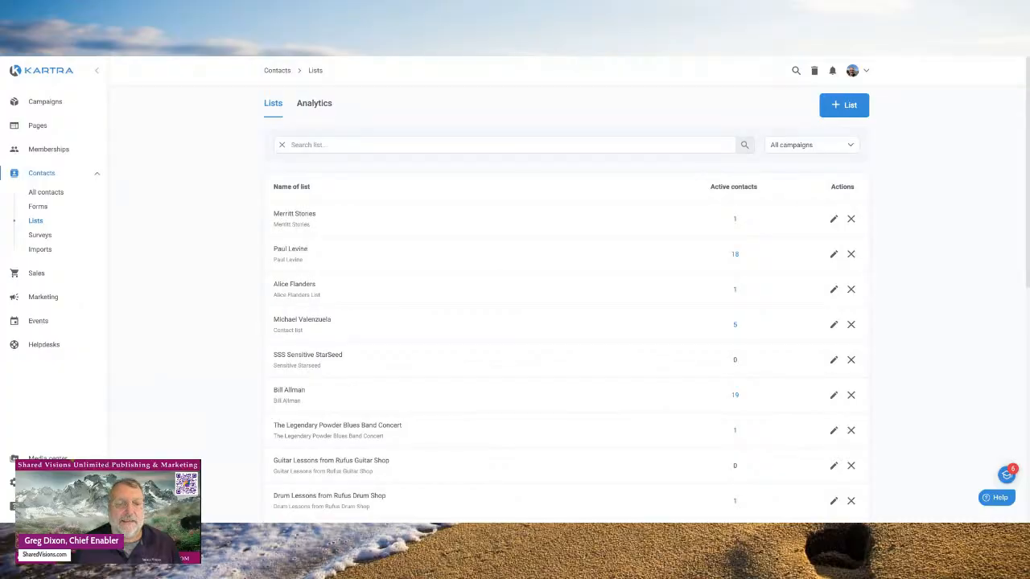
scroll(564, 322, "down", 1)
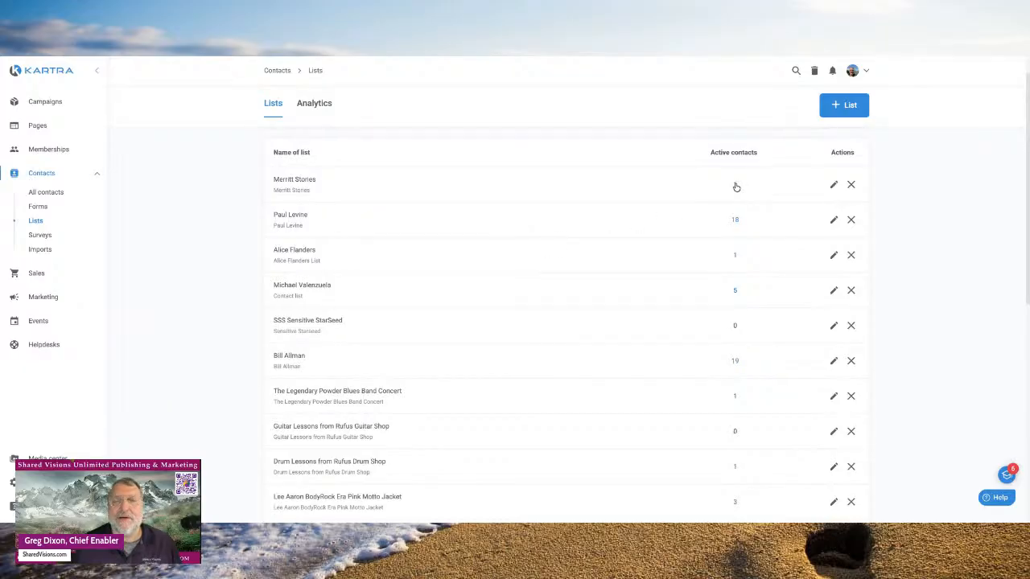
left_click(736, 187)
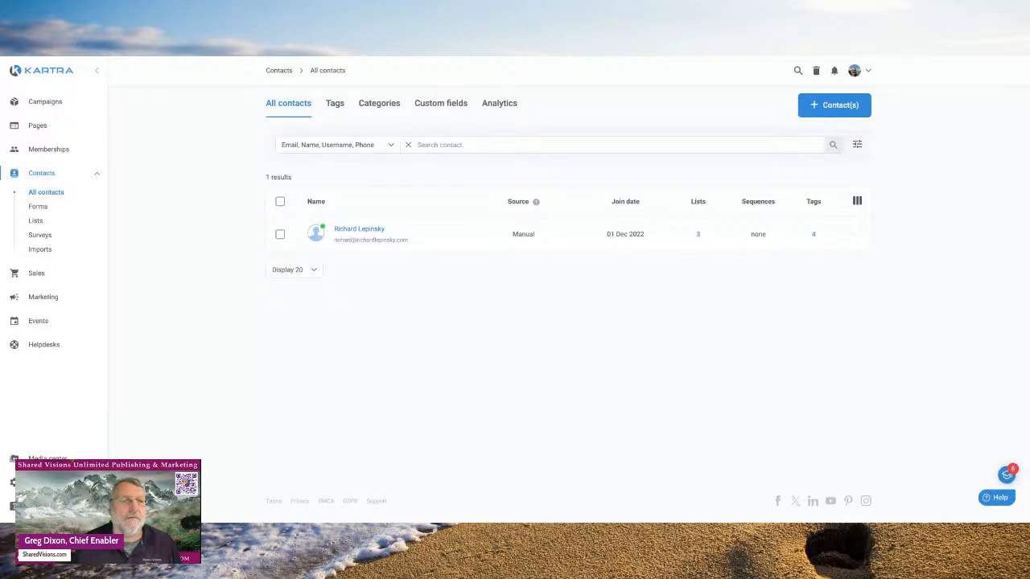
- Collapse Contacts in the sidebar and choose Create new contact from + Contact(s)
left_click(48, 176)
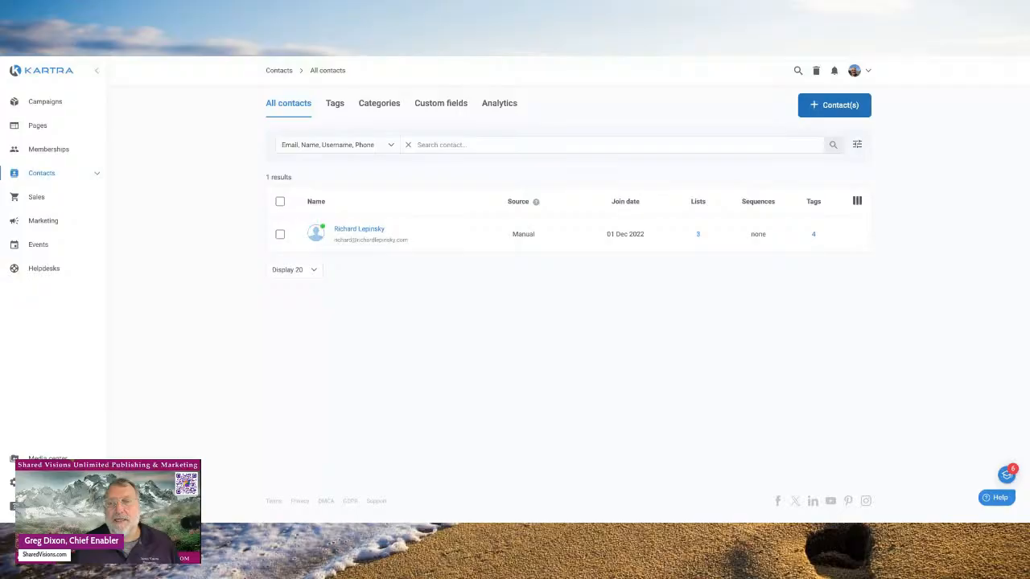
left_click(834, 105)
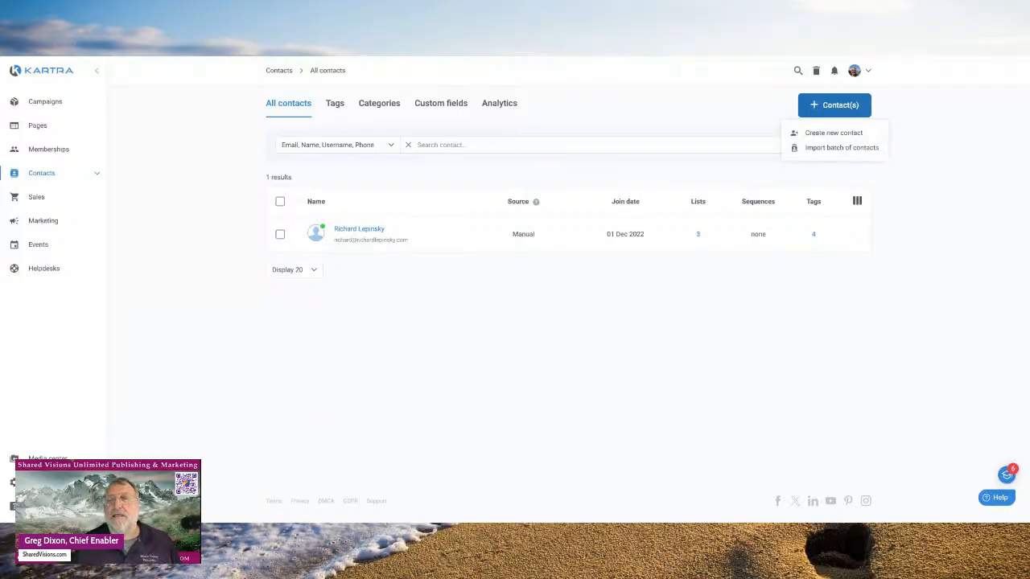
left_click(813, 135)
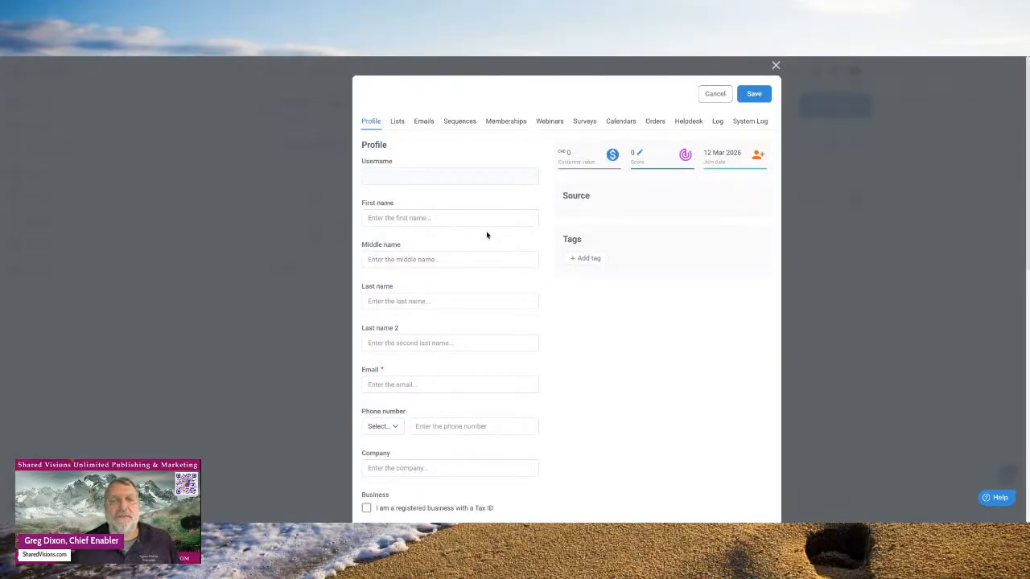
- Enter the contact's first and last name, clearing the surname mistakenly typed as middle name
mouse_move(408, 181)
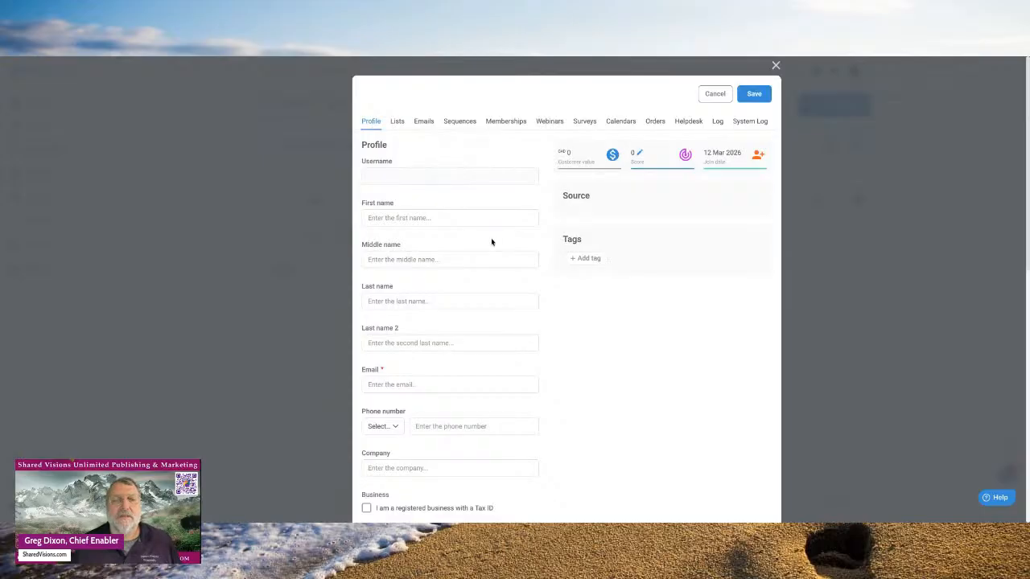
left_click(402, 218)
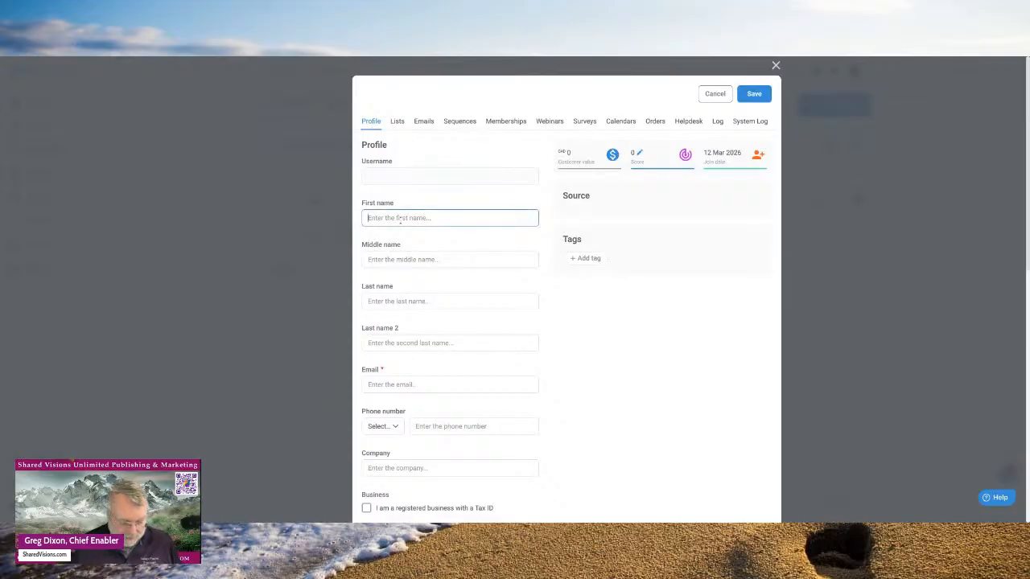
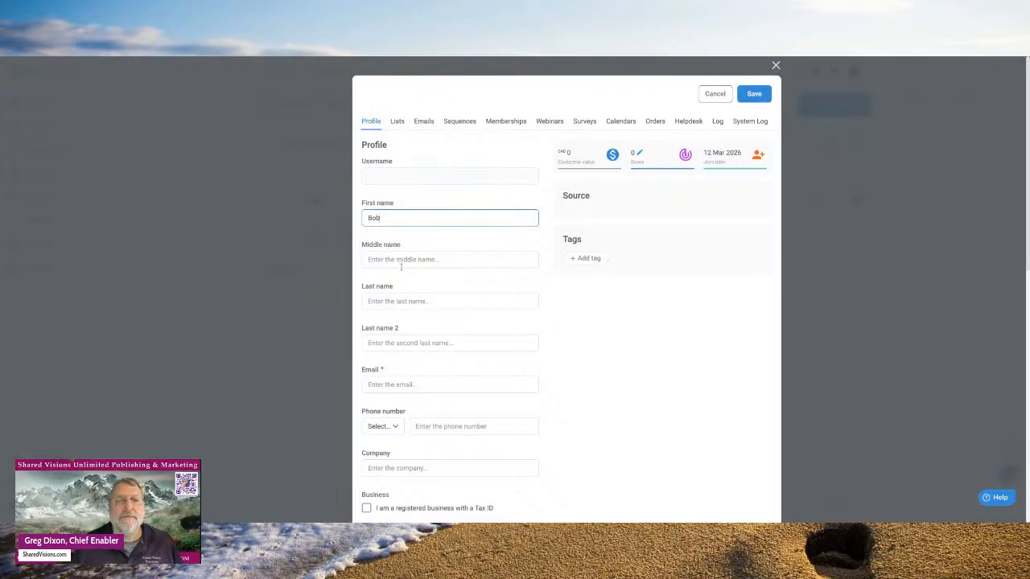
left_click(395, 260)
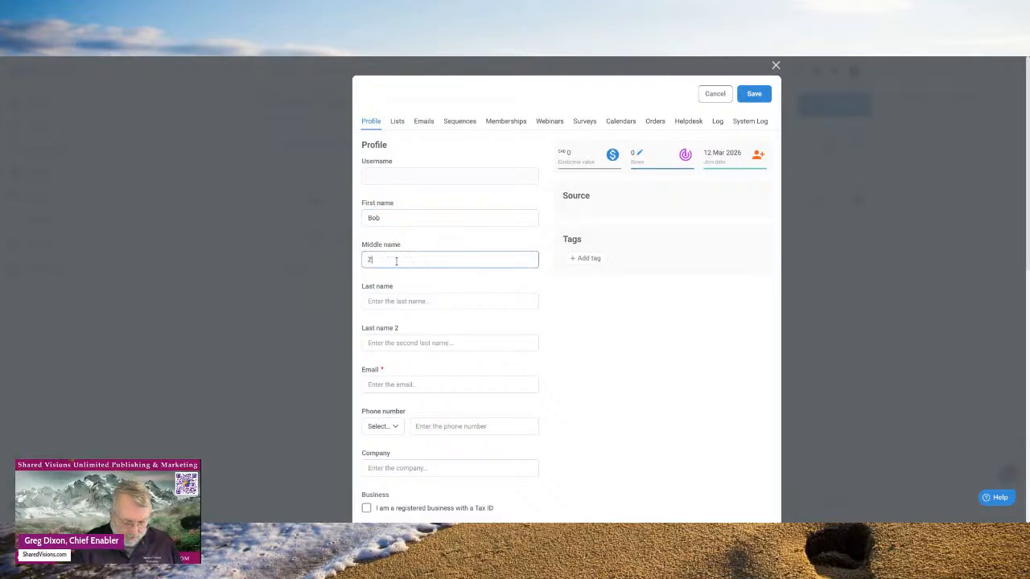
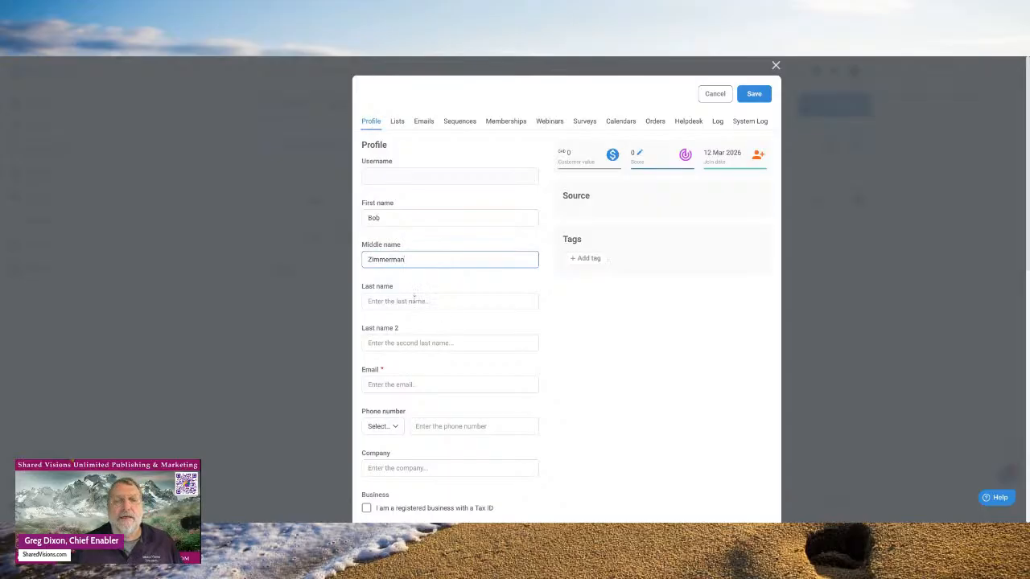
left_click_drag(411, 260, 352, 262)
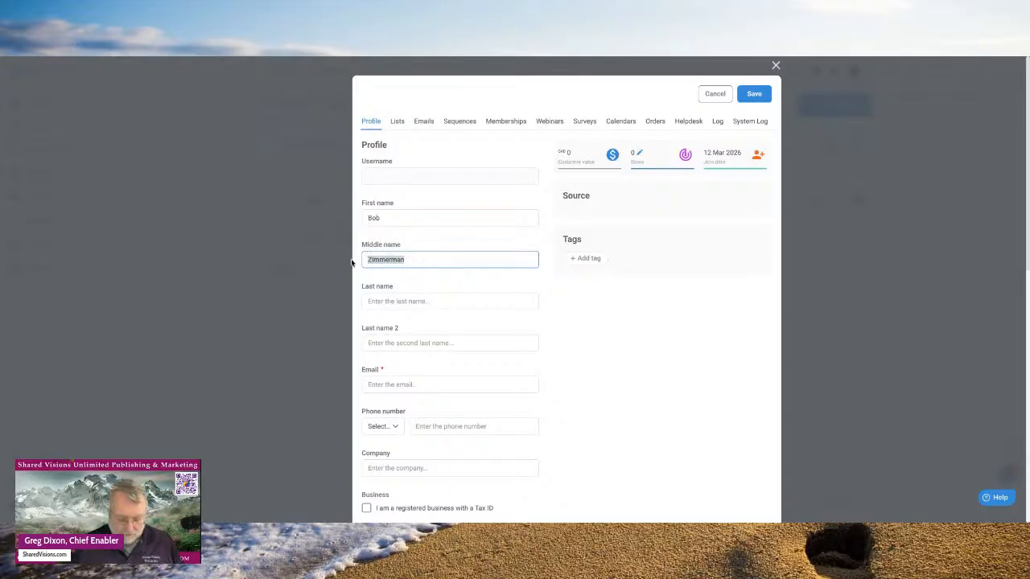
key("BackSpace")
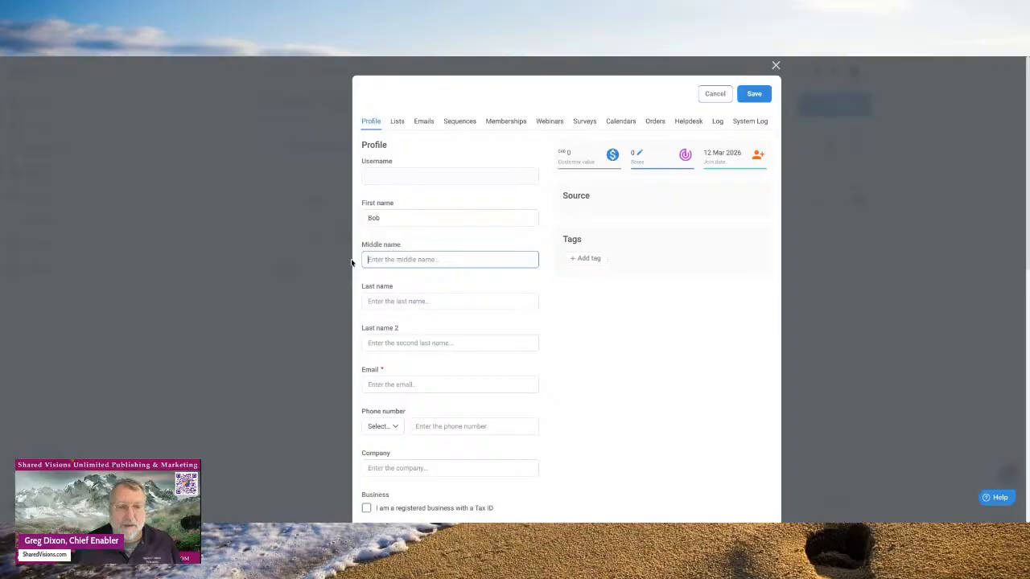
left_click(372, 301)
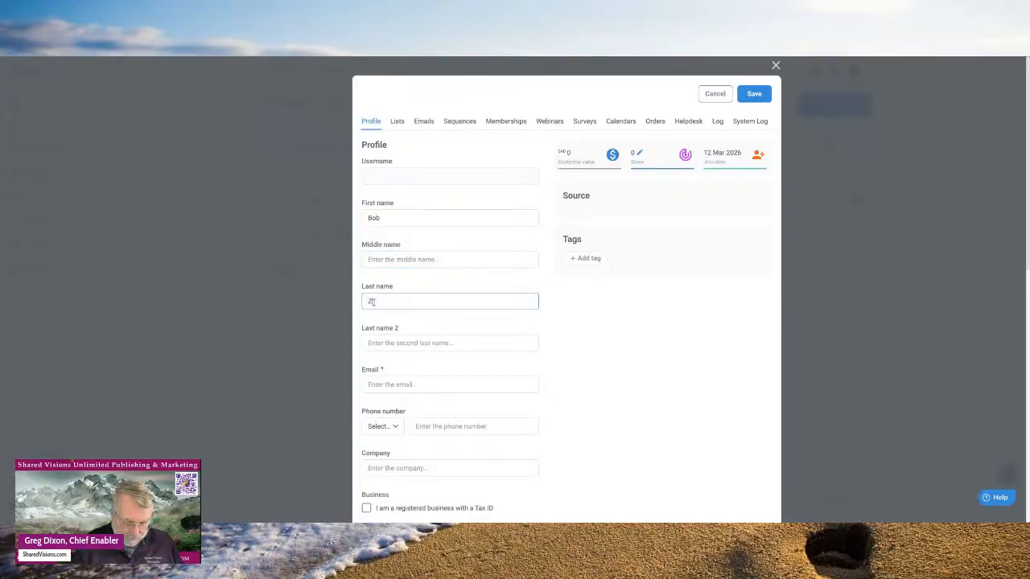
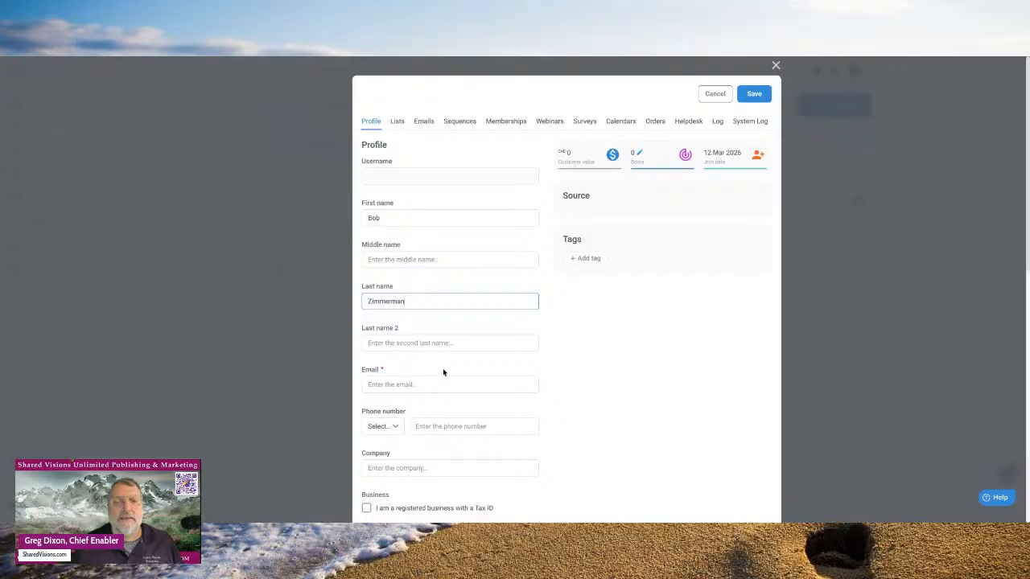
- Fill in the suggested e-mail and phone number and set company to Shared Visions Unlimited
scroll(441, 377, "down", 1)
scroll(441, 383, "down", 1)
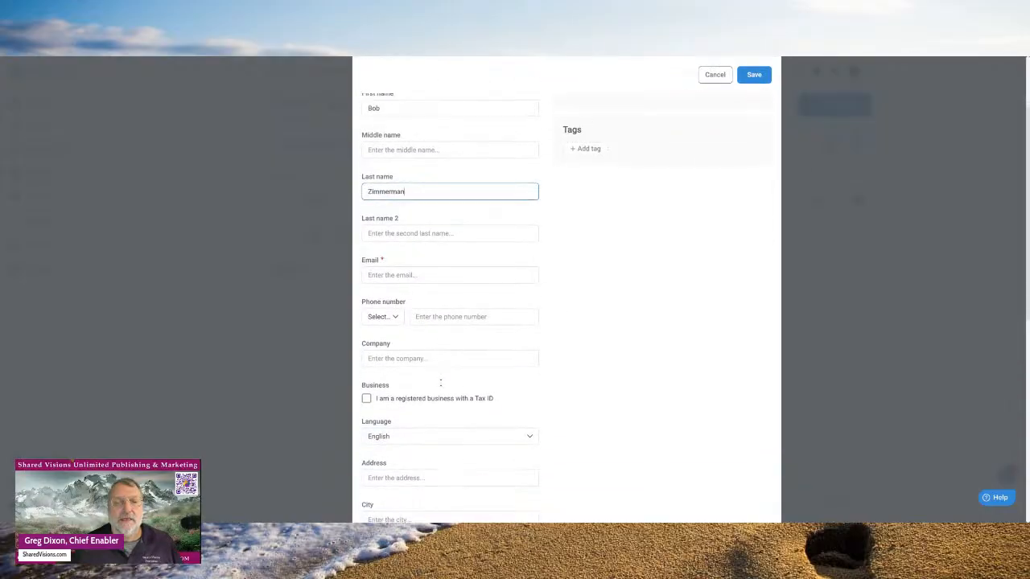
left_click(386, 277)
left_click(424, 286)
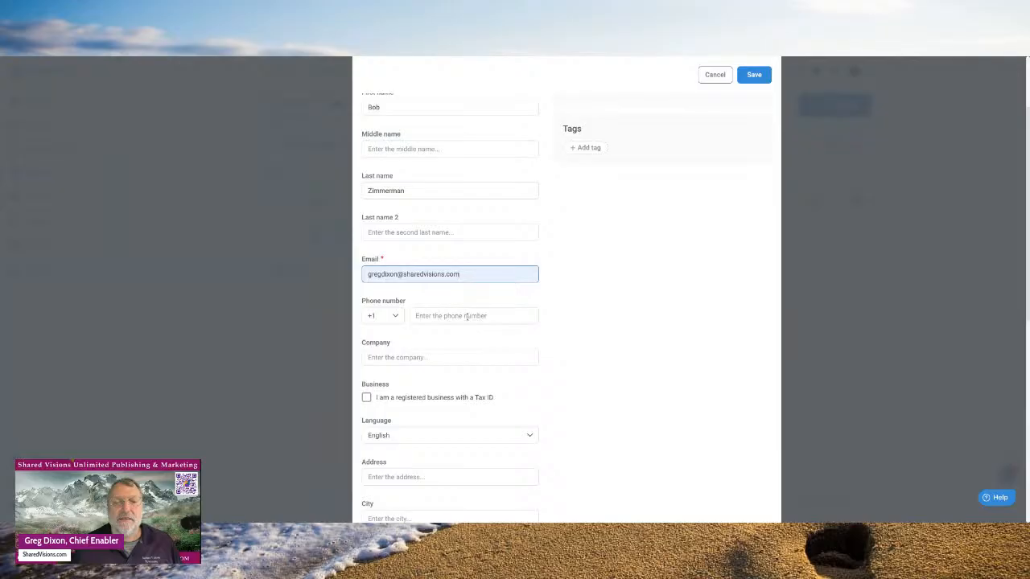
left_click(464, 316)
left_click(486, 330)
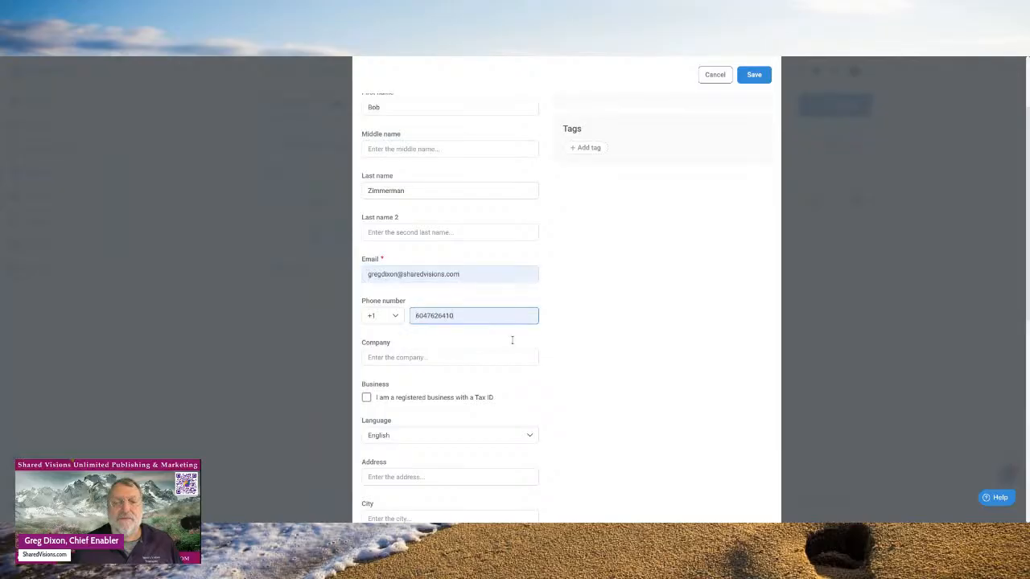
left_click(400, 362)
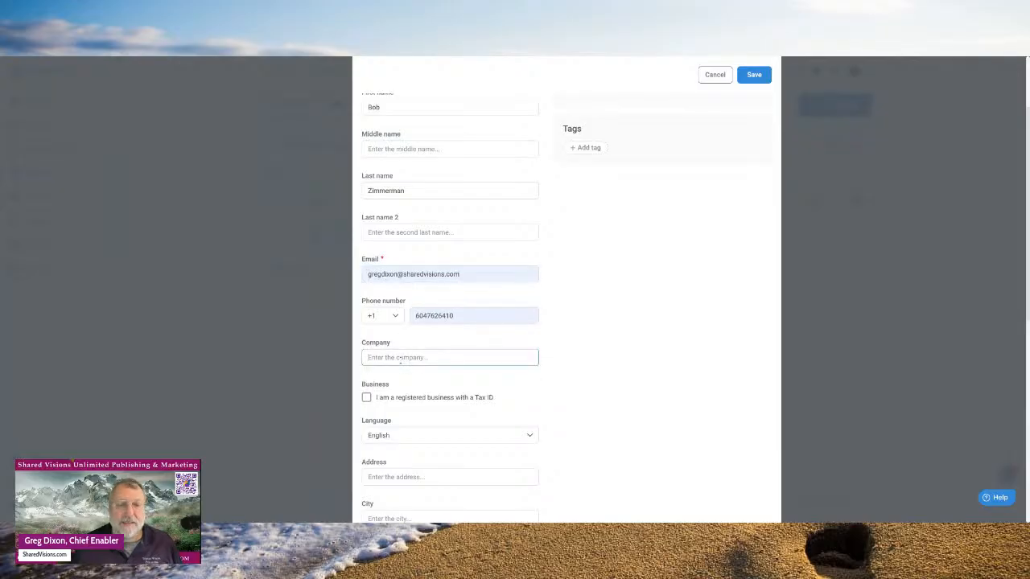
left_click(422, 371)
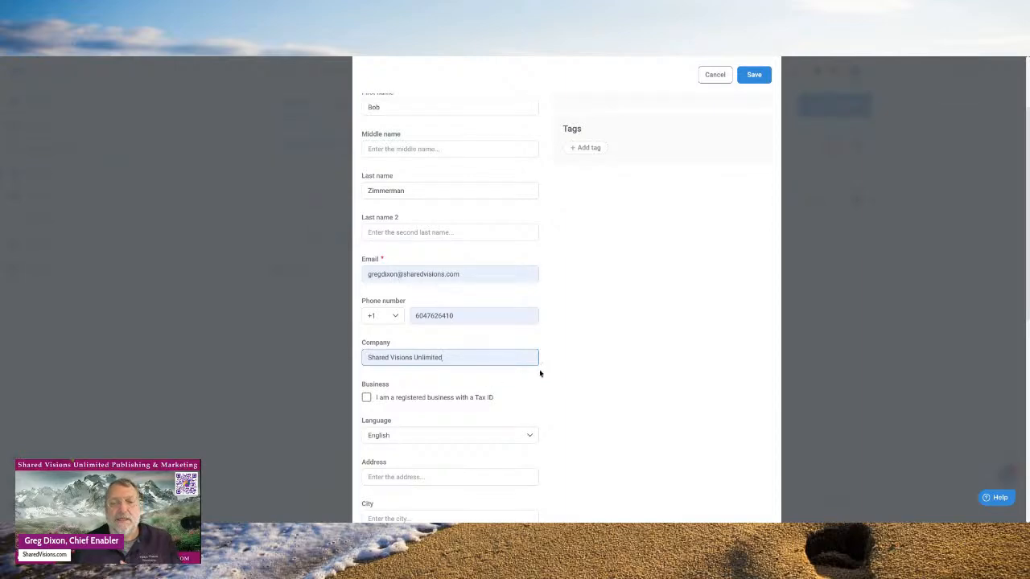
scroll(540, 373, "down", 3)
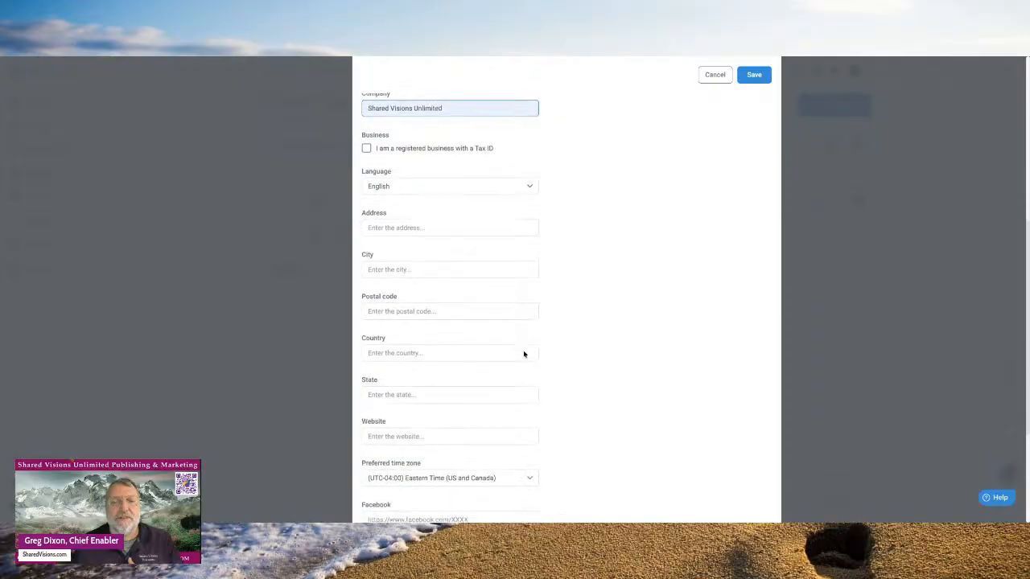
scroll(524, 355, "down", 3)
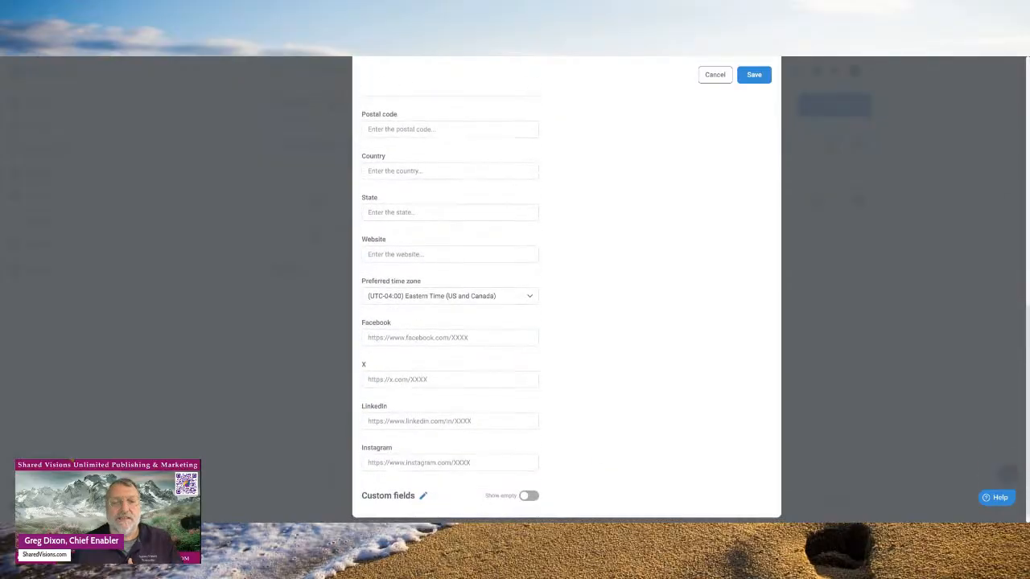
scroll(567, 297, "up", 8)
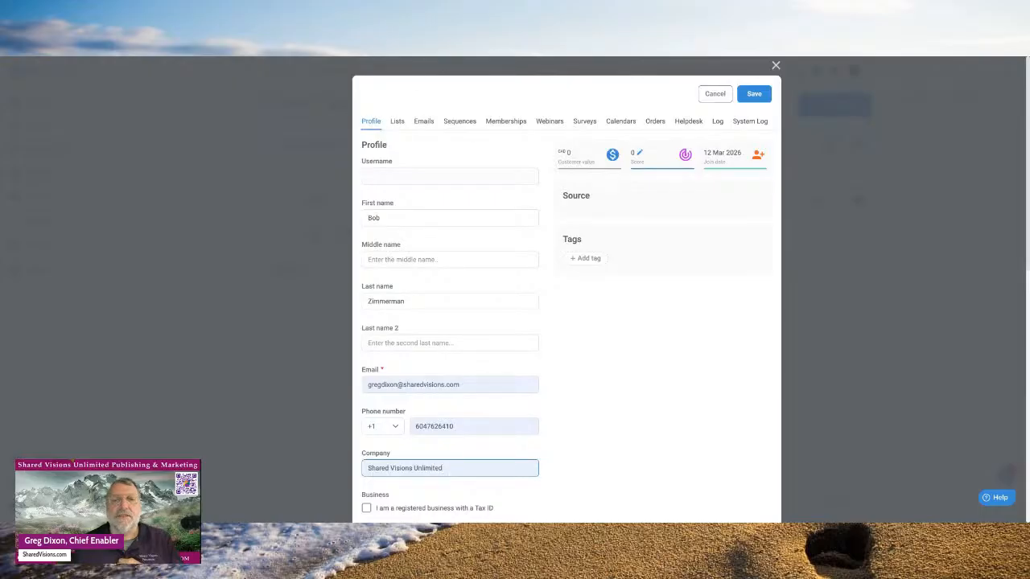
- After the Already exists error, change the e-mail's name part to a new one and save
left_click(755, 94)
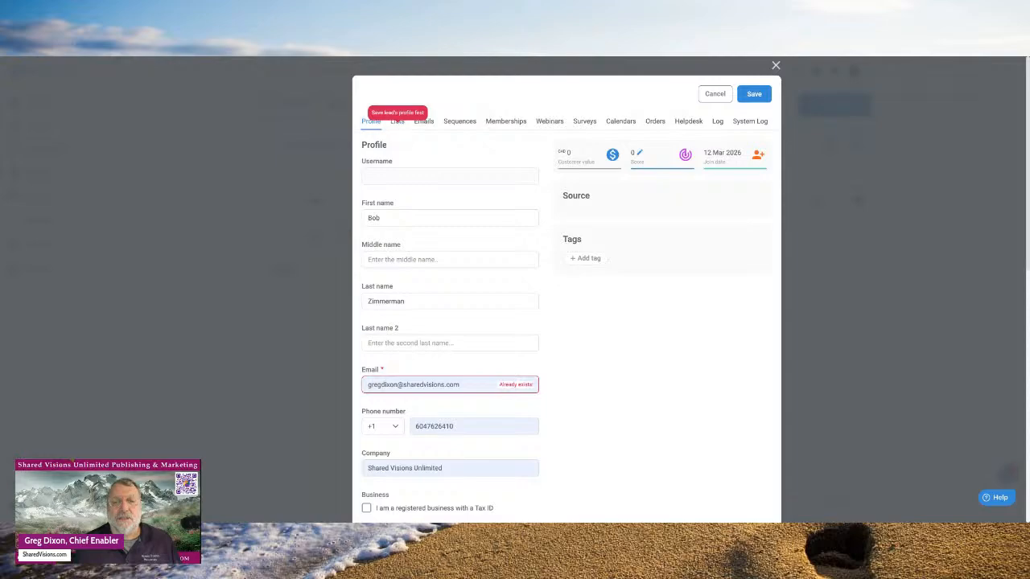
scroll(513, 268, "down", 10)
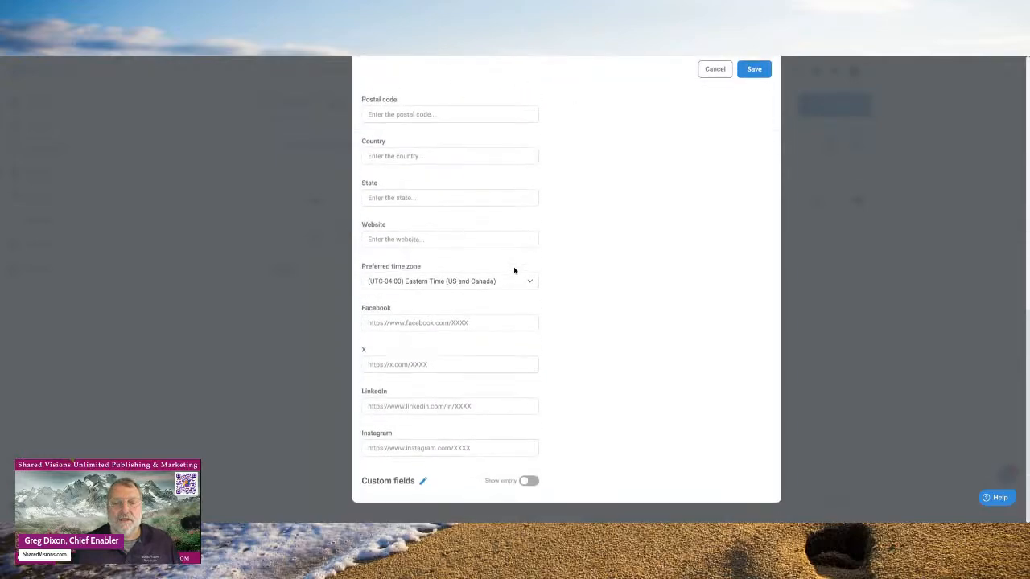
scroll(514, 271, "up", 5)
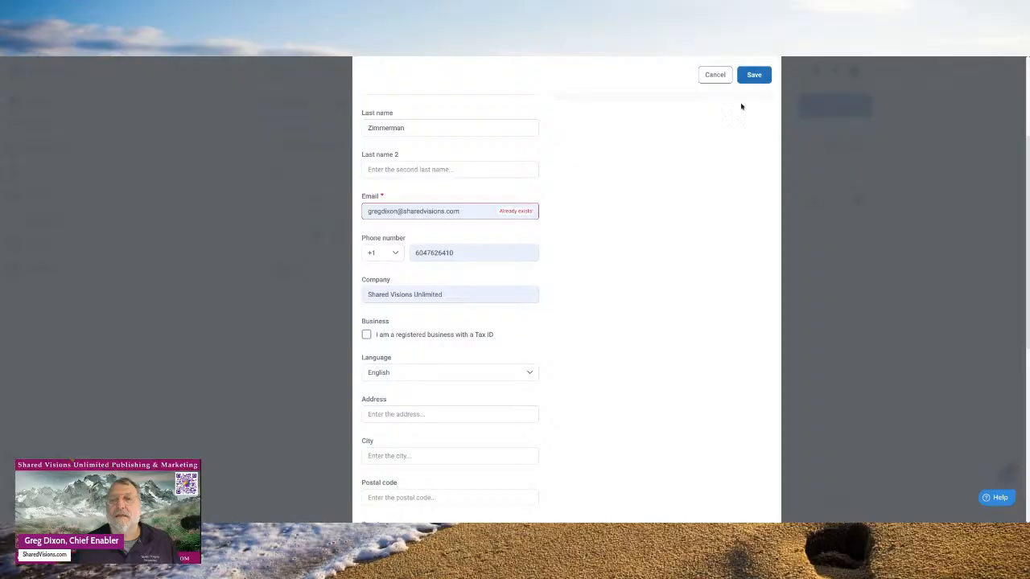
scroll(667, 167, "up", 1)
scroll(668, 167, "up", 2)
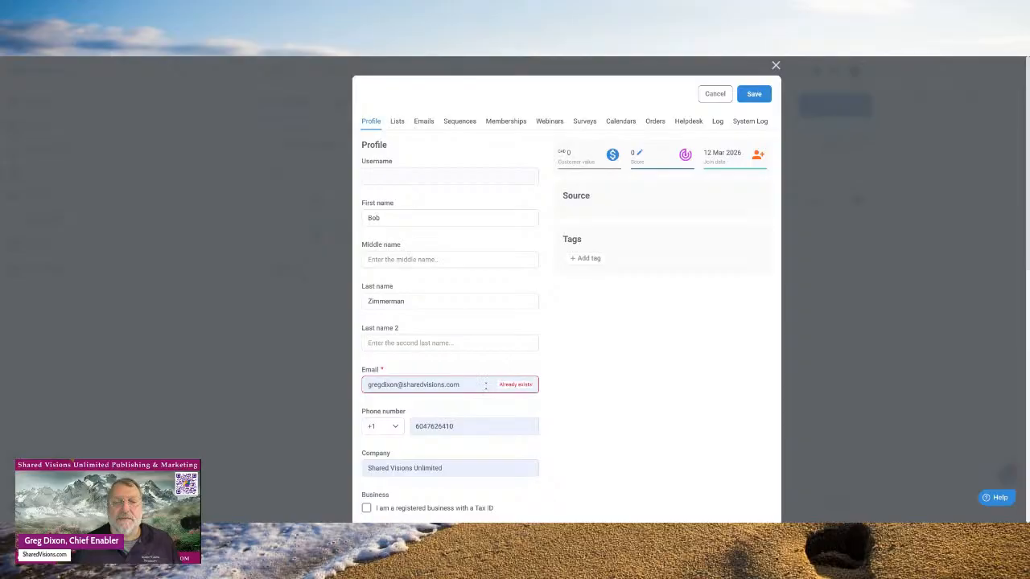
left_click(485, 386)
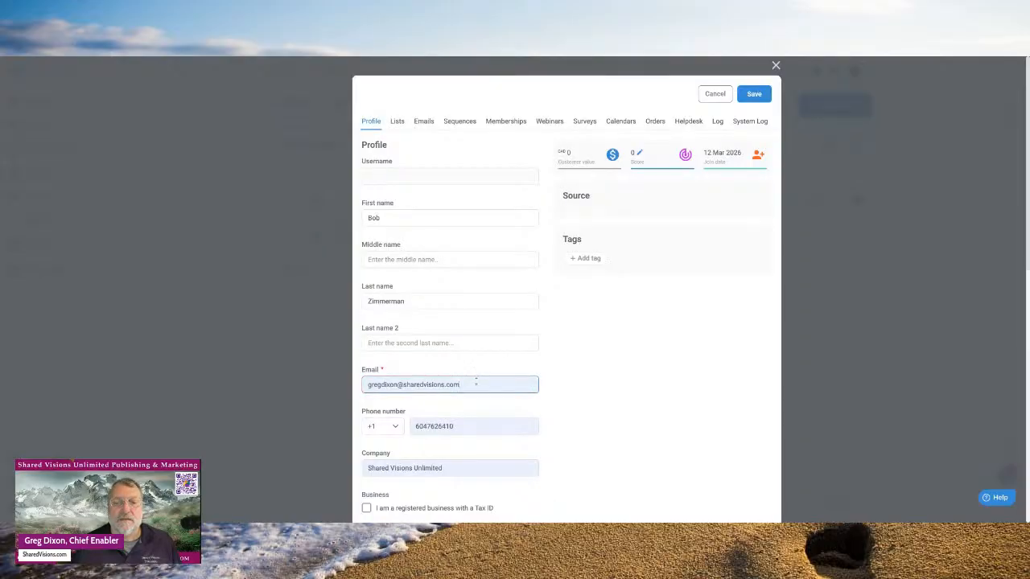
key("ctrl+a")
left_click(399, 384)
key("BackSpace")
key("BackSpace")
key("BackSpace")
key("BackSpace")
key("BackSpace")
key("BackSpace")
key("BackSpace")
key("BackSpace")
key("BackSpace")
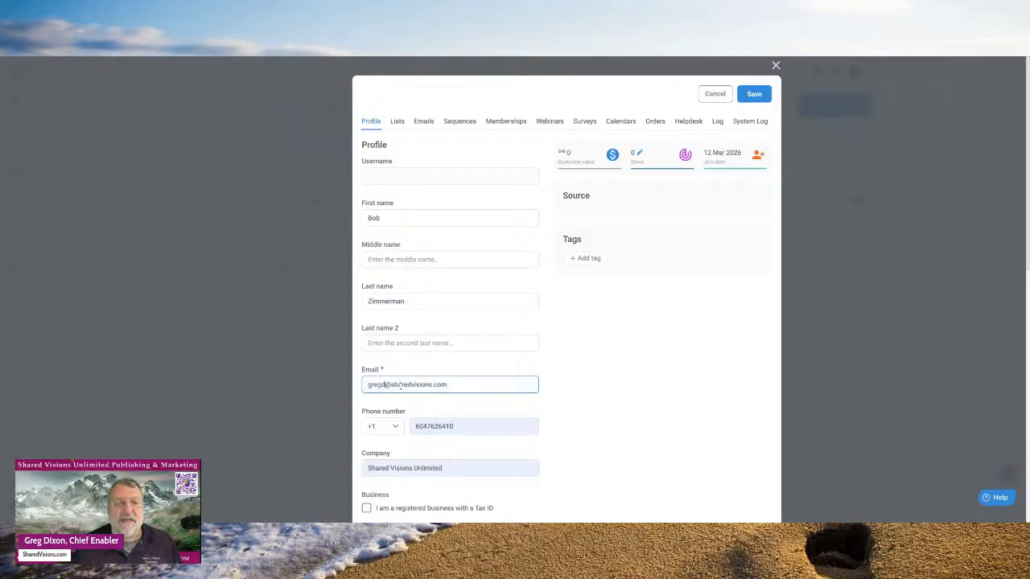
type("b")
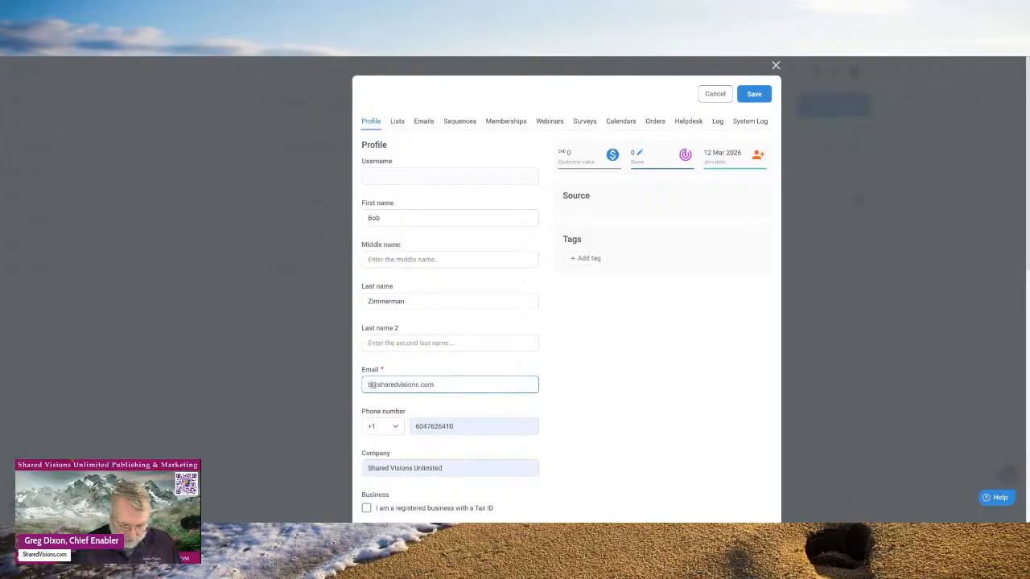
type("ob")
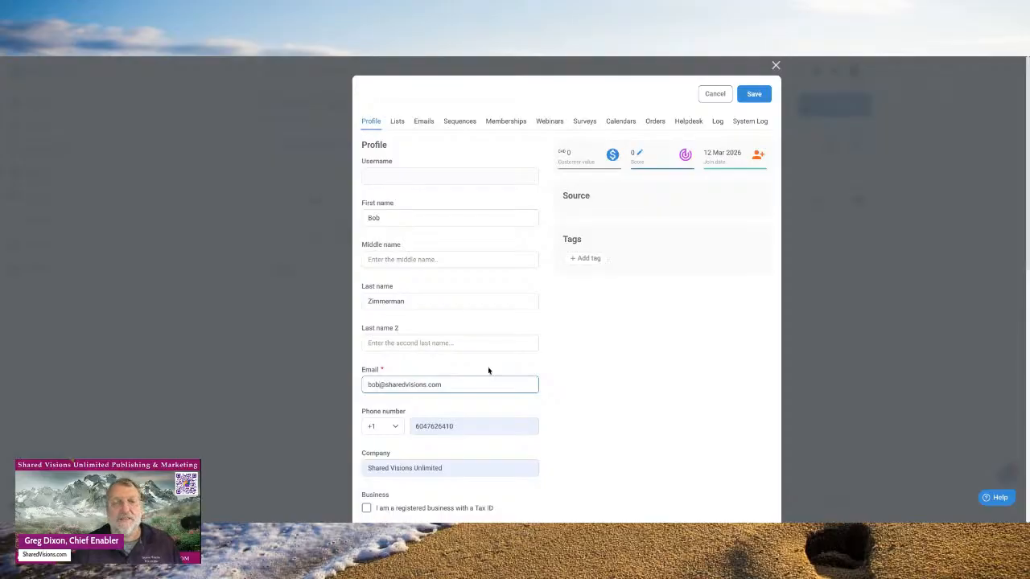
left_click(754, 95)
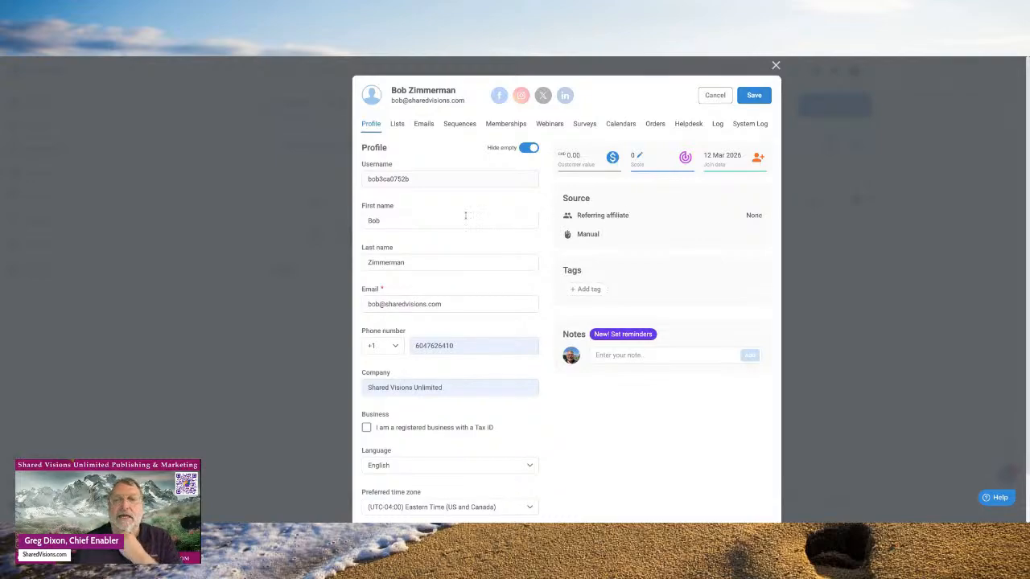
- Subscribe the contact to the Writing list in the Lists tab
mouse_move(408, 155)
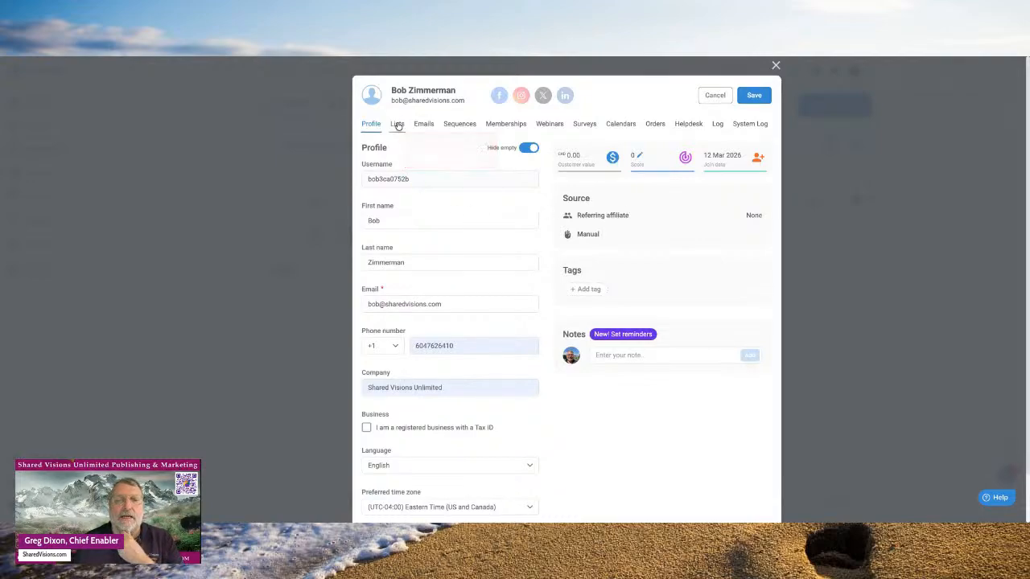
left_click(397, 125)
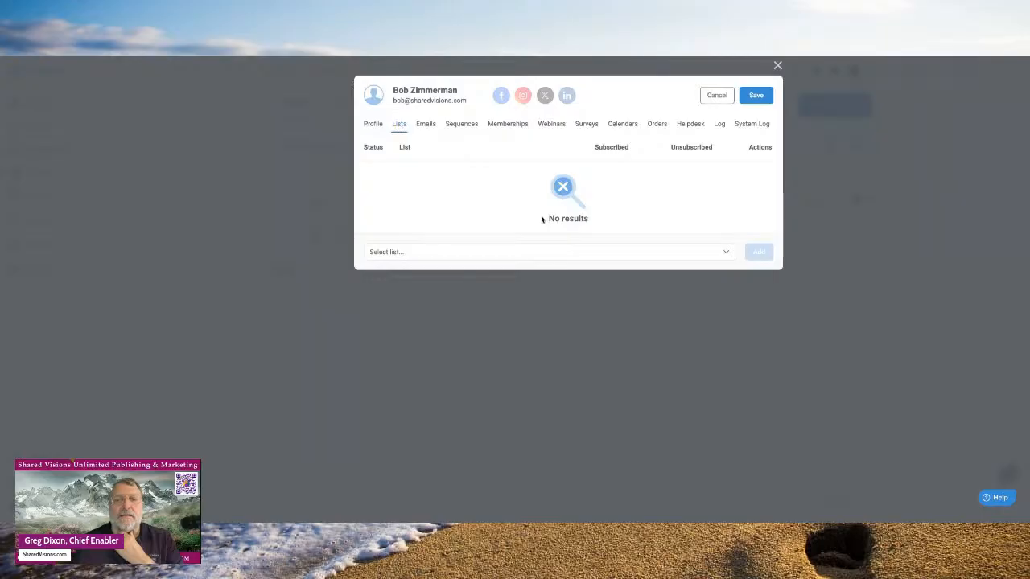
left_click(725, 253)
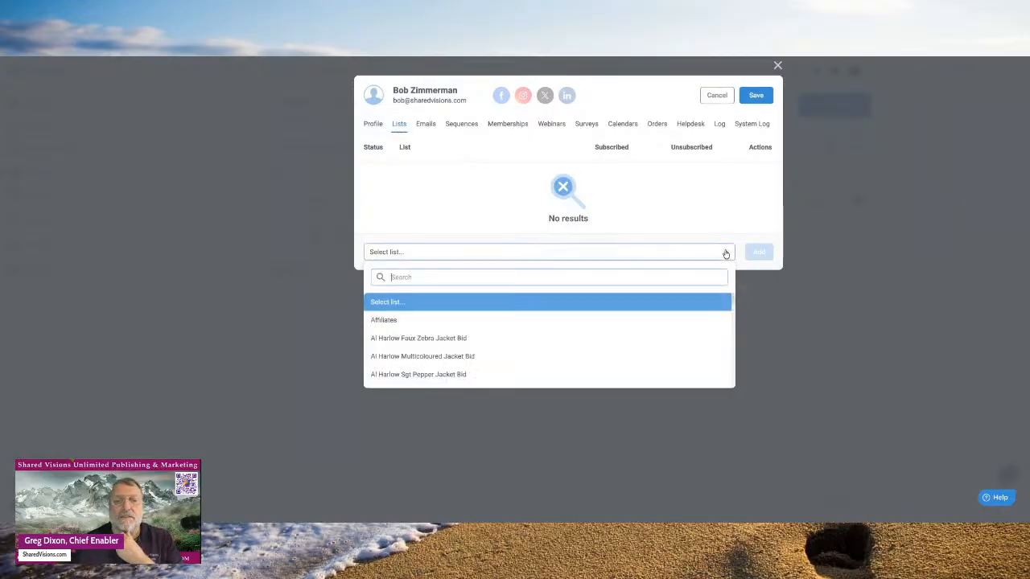
scroll(611, 336, "down", 5)
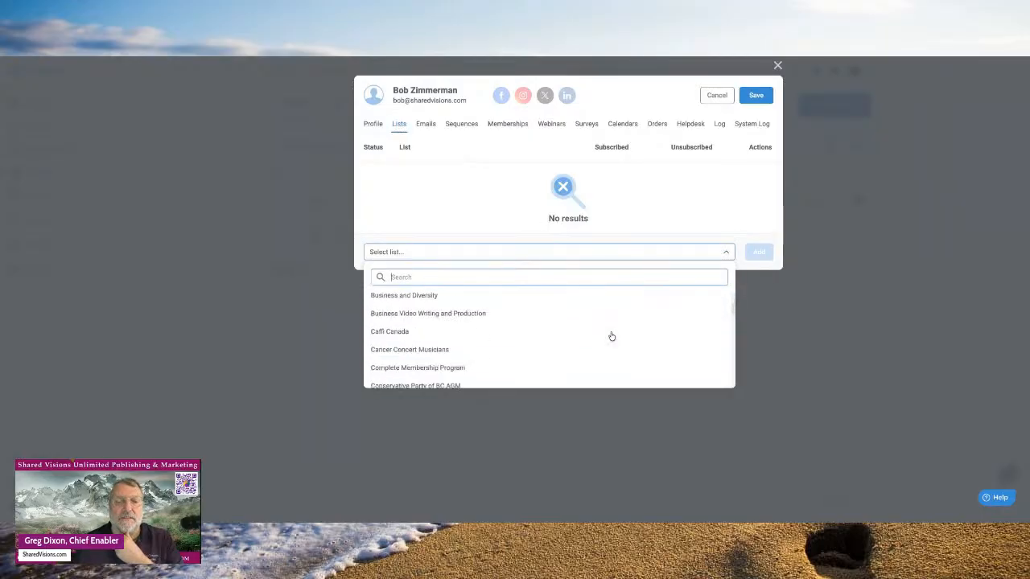
scroll(612, 336, "down", 5)
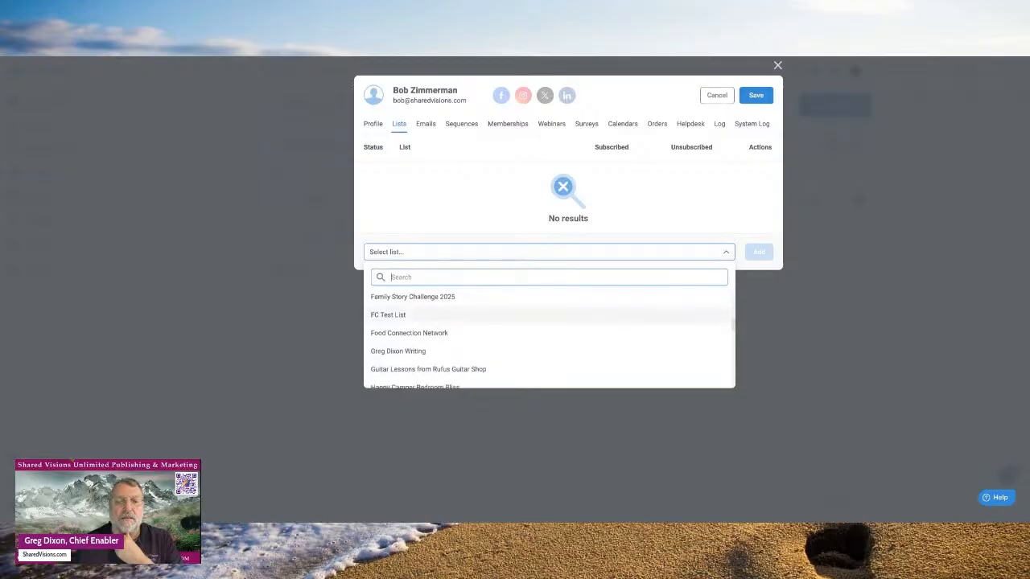
left_click(421, 351)
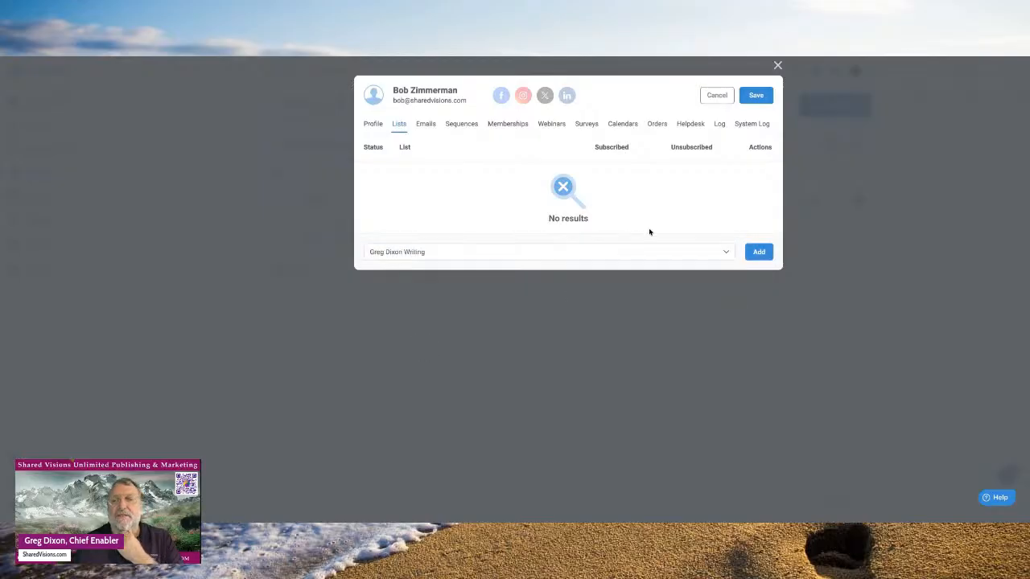
left_click(759, 253)
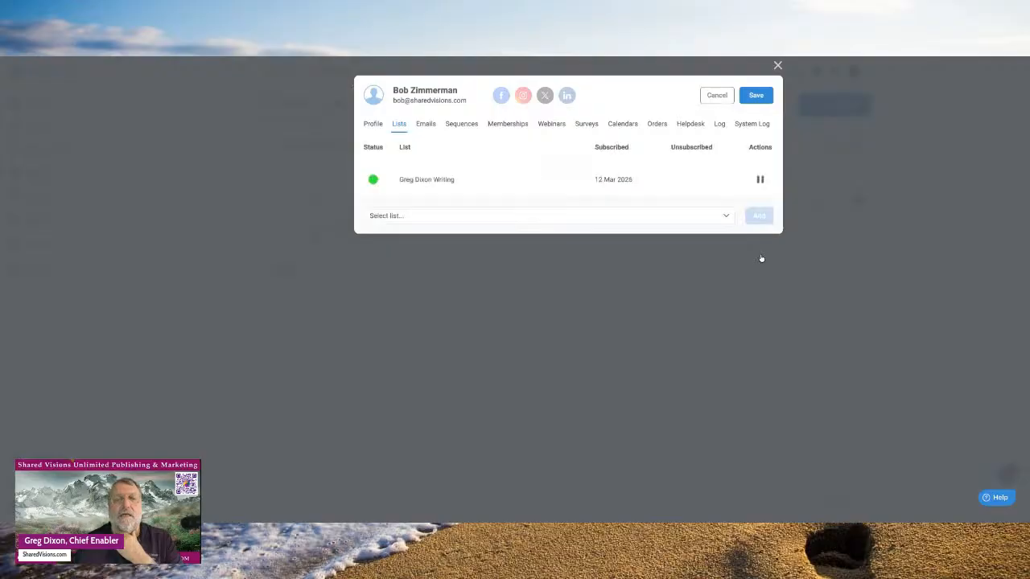
left_click(427, 126)
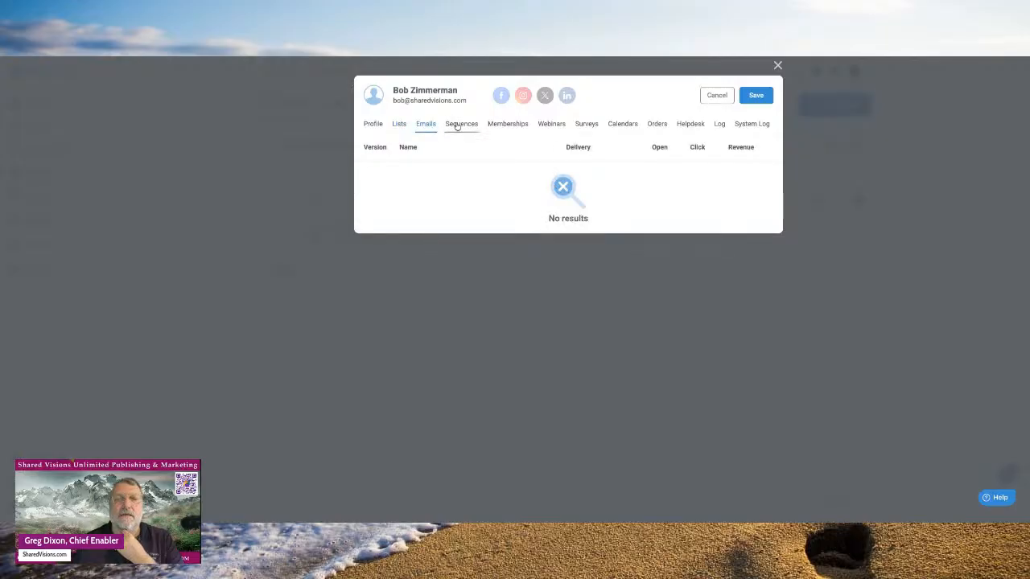
- In the Sequences tab, select the Your Fun Publishing Journey sequence
left_click(457, 126)
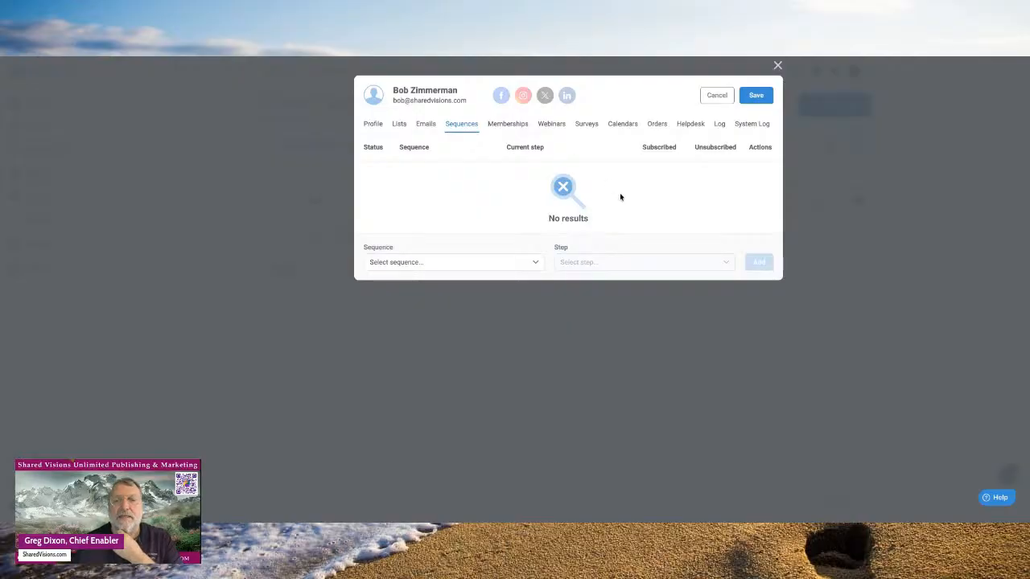
left_click(535, 266)
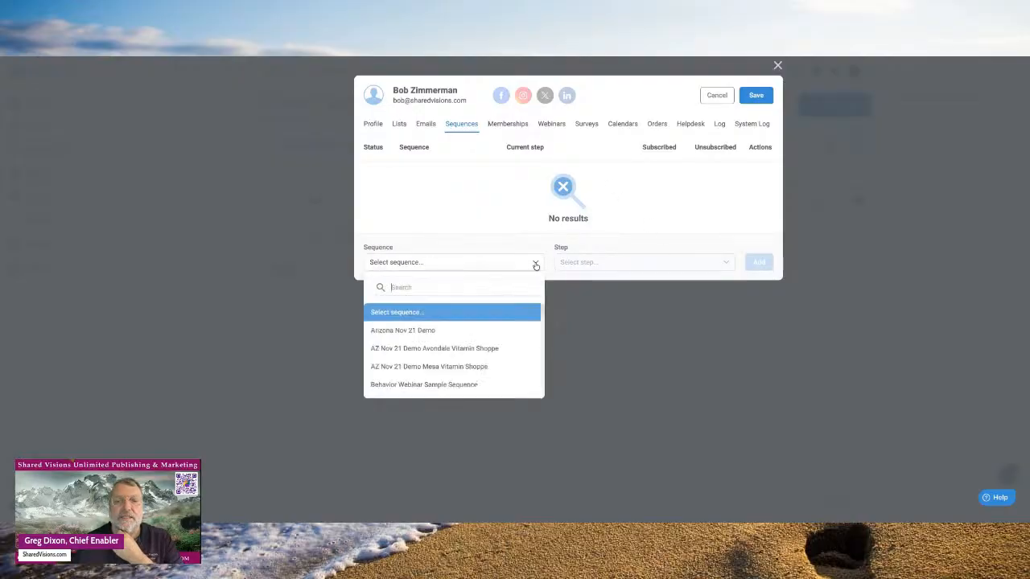
scroll(470, 326, "down", 1)
scroll(470, 326, "down", 1)
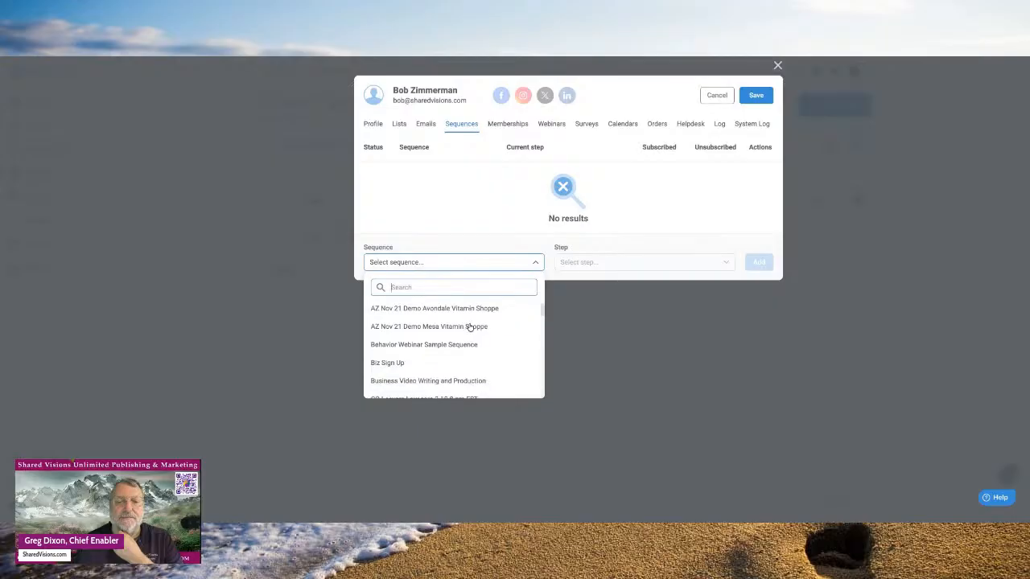
scroll(470, 326, "down", 6)
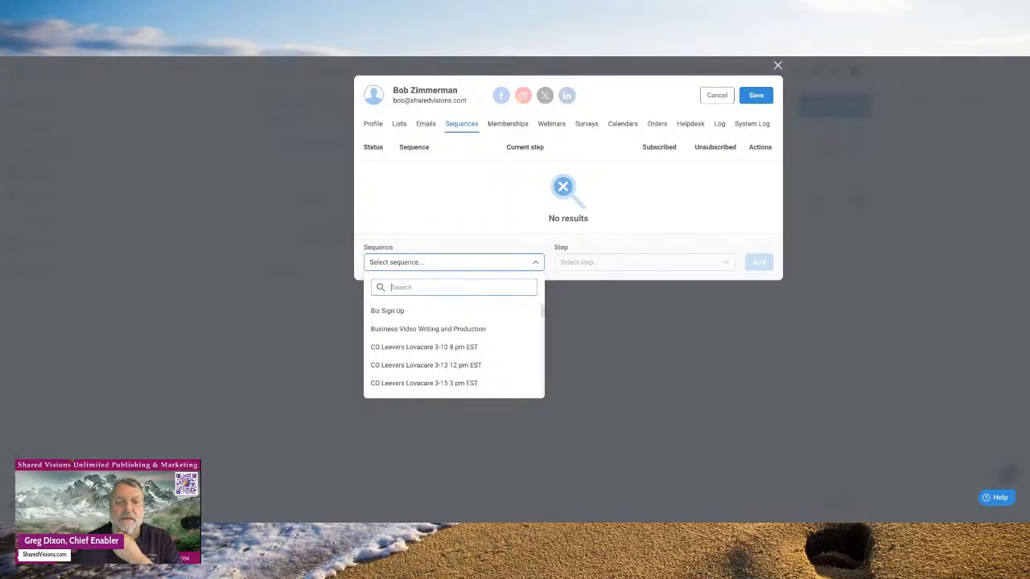
scroll(470, 326, "down", 15)
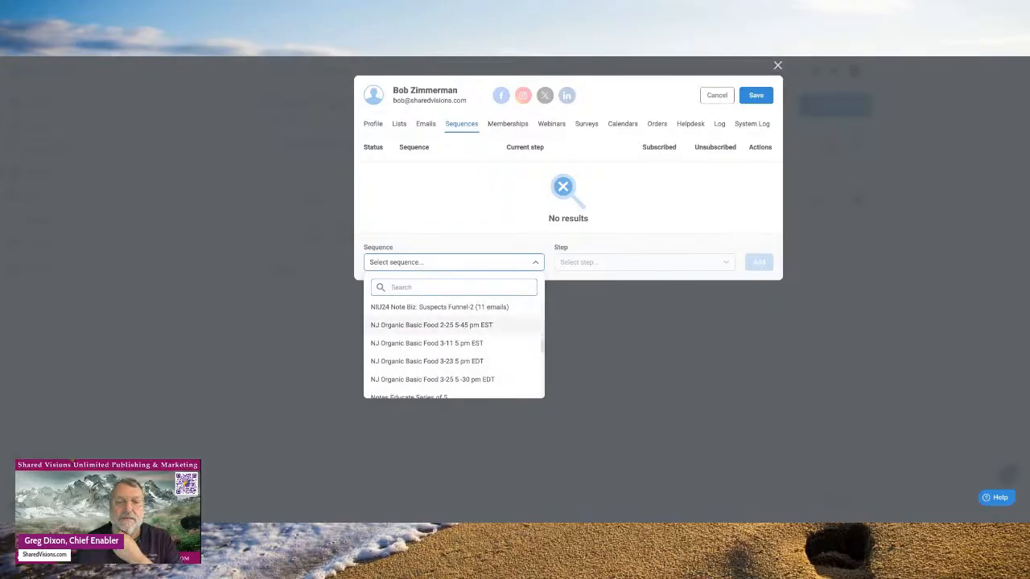
scroll(453, 346, "down", 15)
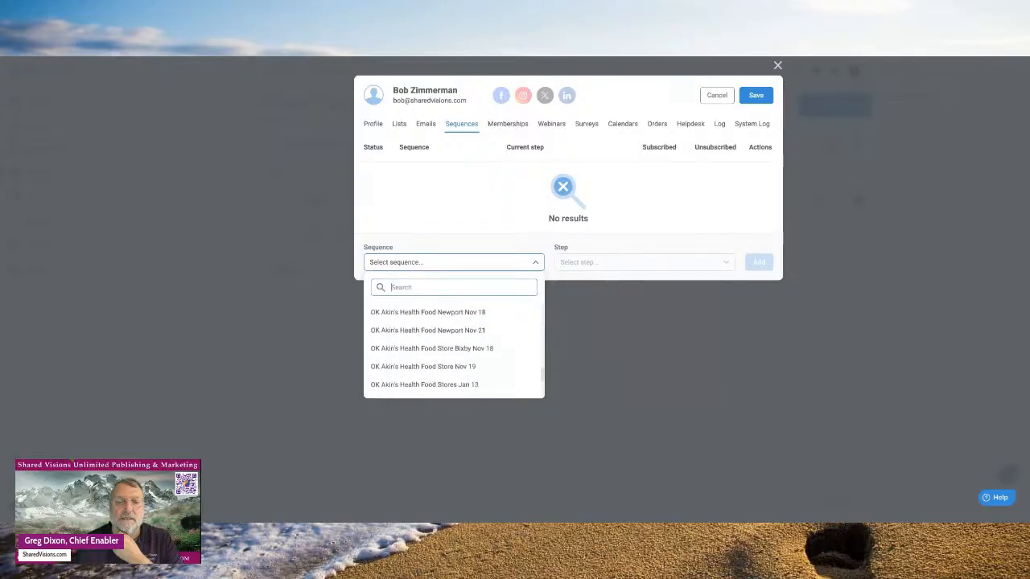
scroll(454, 346, "down", 10)
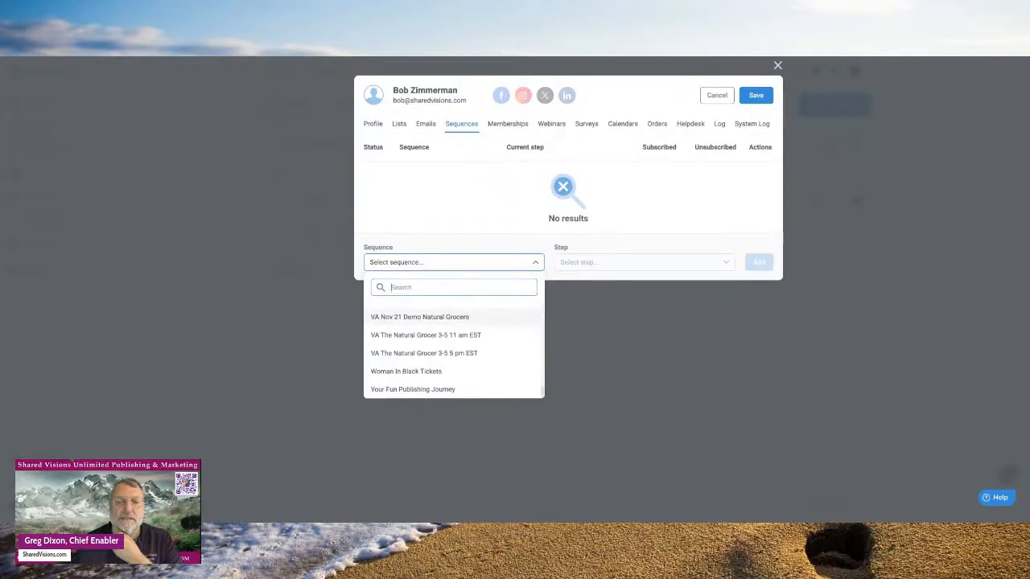
scroll(454, 346, "up", 2)
scroll(454, 346, "down", 3)
left_click(417, 390)
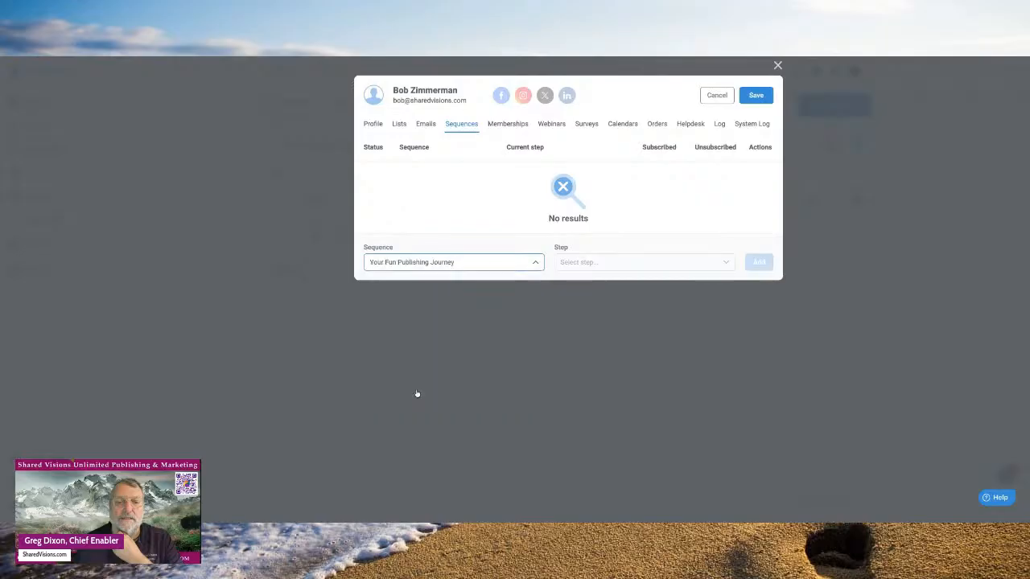
- Set the starting step to Step 1, add the subscription, then check the contact's memberships
left_click(727, 267)
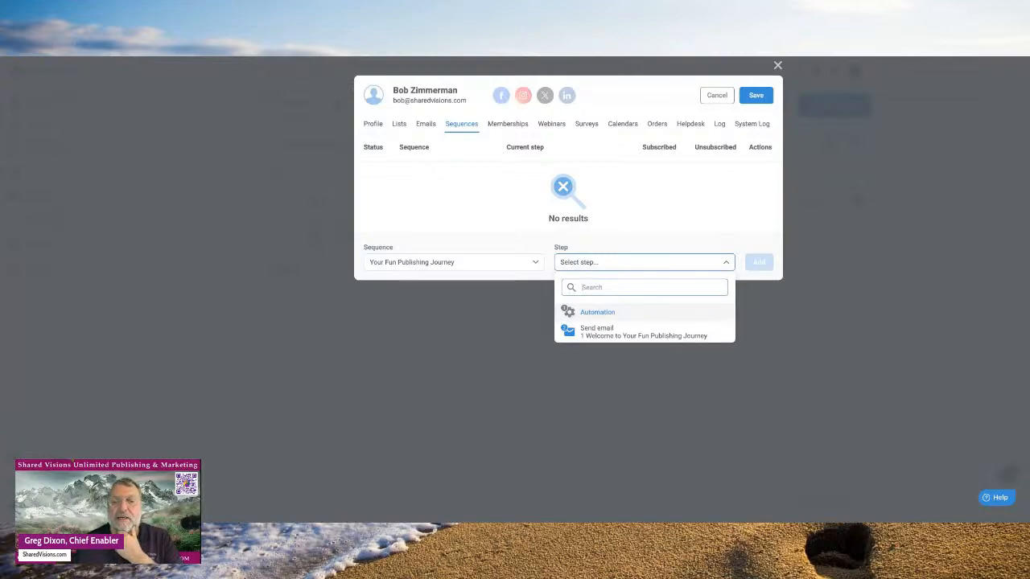
left_click(603, 329)
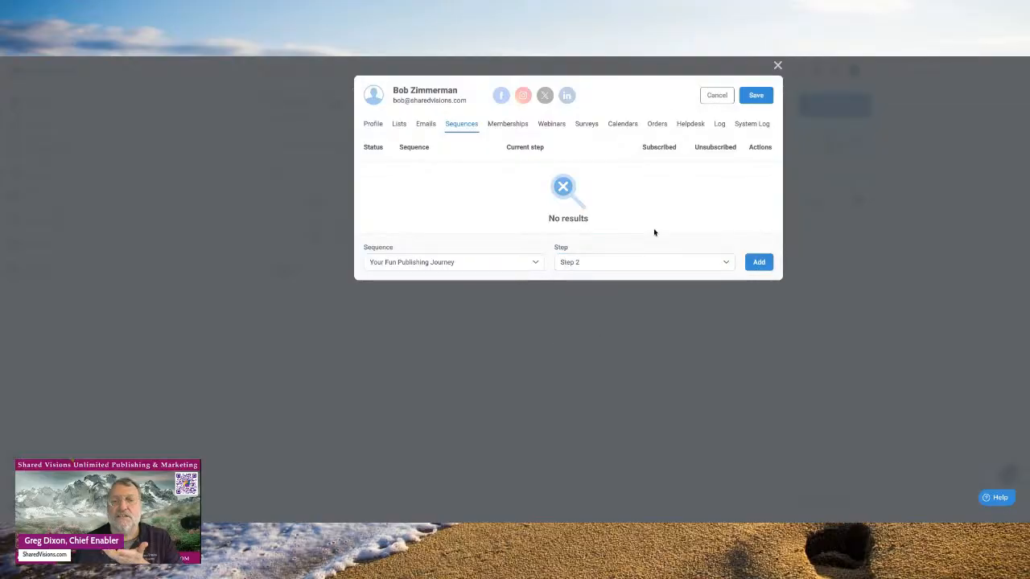
left_click(729, 266)
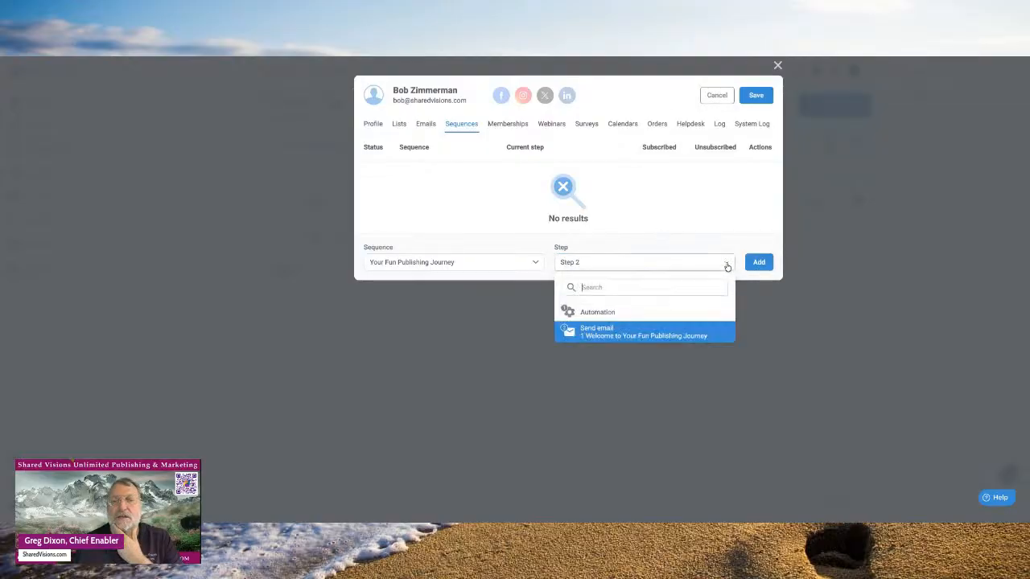
left_click(597, 312)
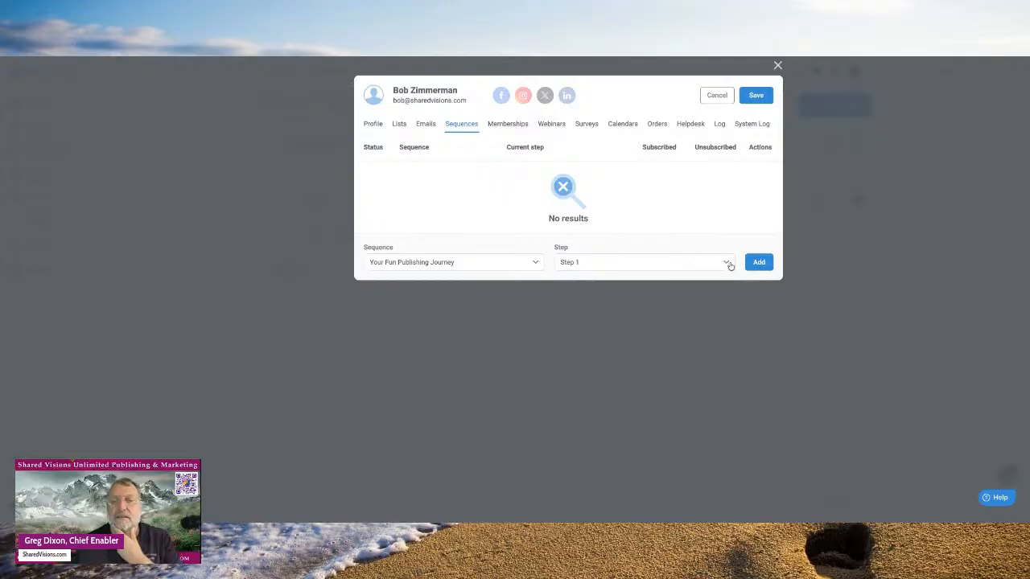
left_click(757, 263)
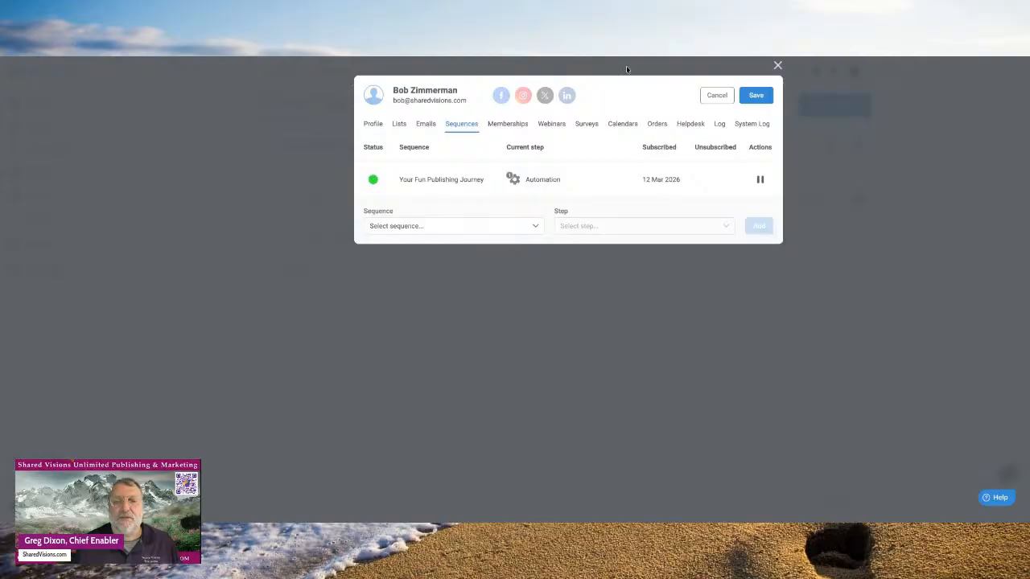
left_click(518, 124)
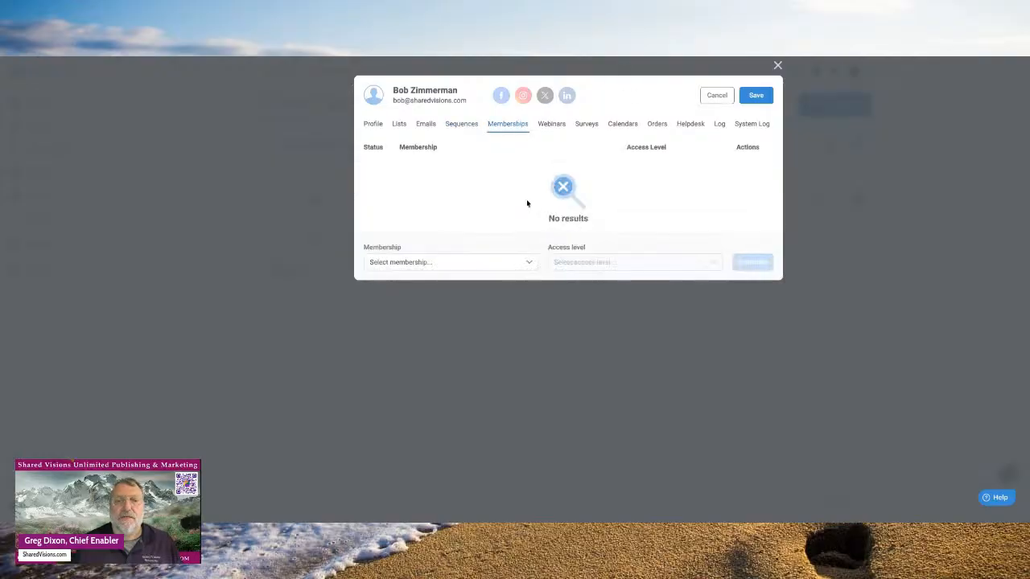
- Subscribe the contact to the Gold Nuggets Video Course membership at Standard access level
left_click(531, 265)
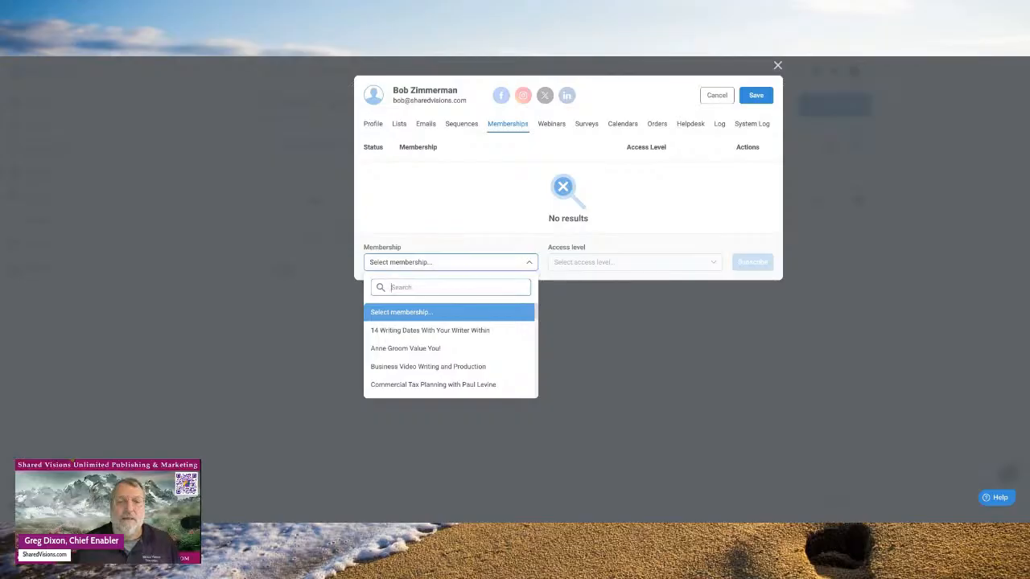
scroll(520, 322, "down", 4)
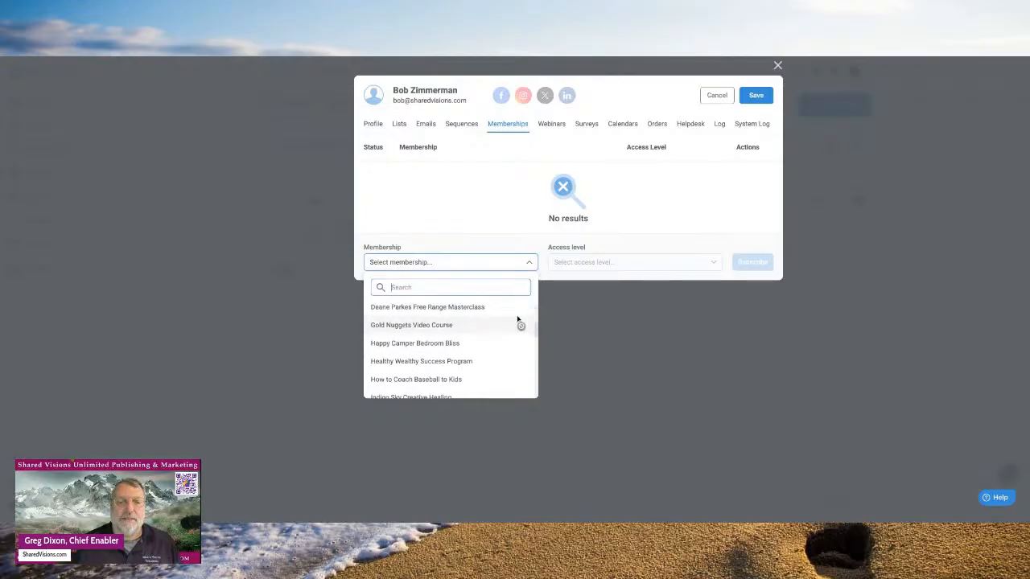
left_click(424, 326)
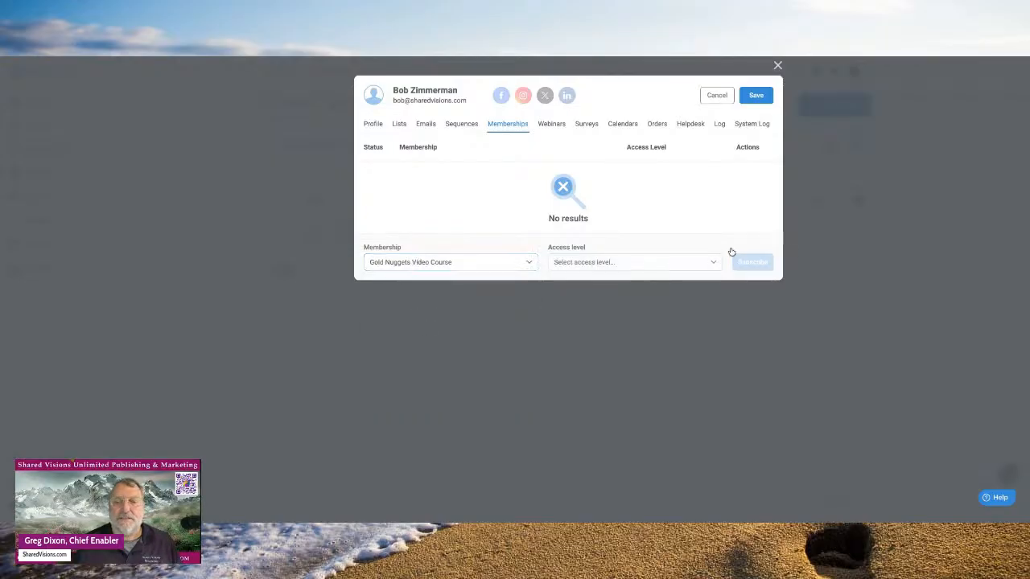
left_click(713, 266)
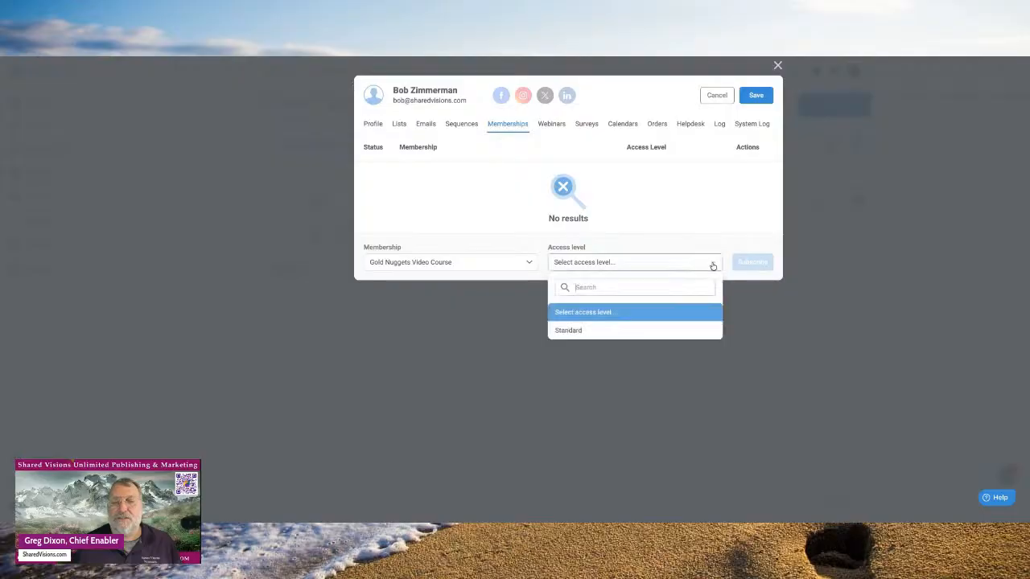
left_click(574, 330)
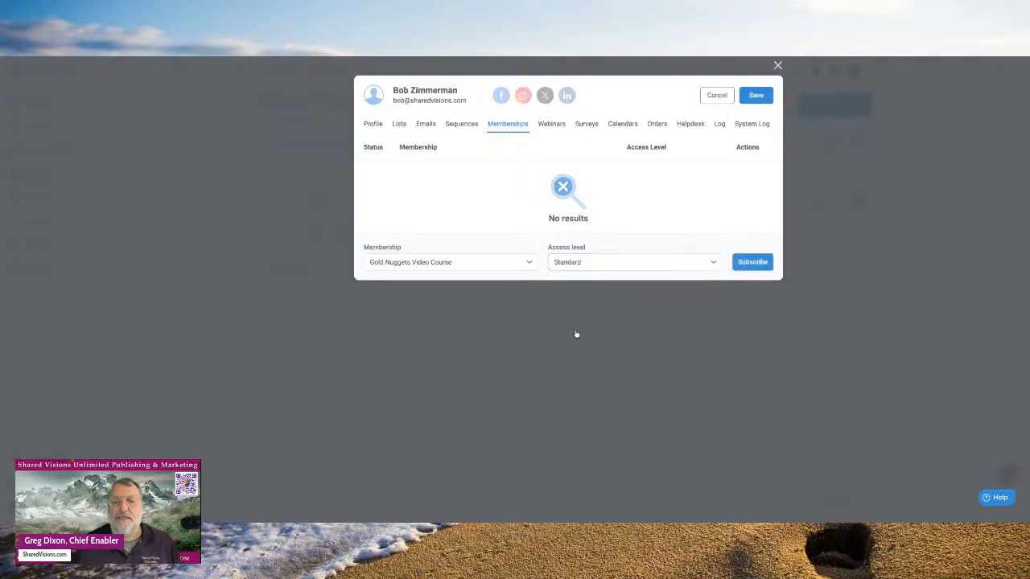
left_click(757, 261)
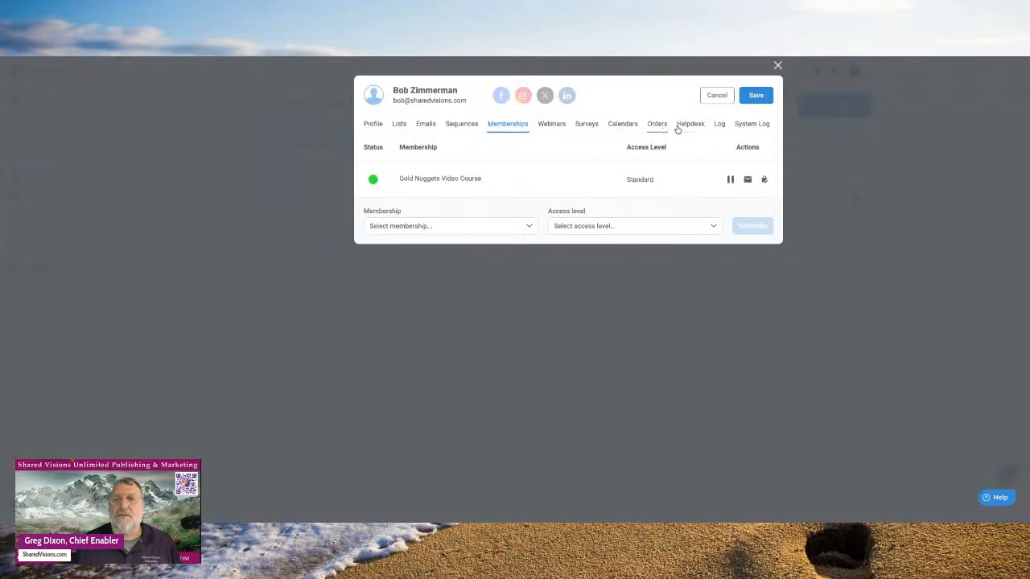
- Look over the contact's activity log, then close the contact record
left_click(720, 124)
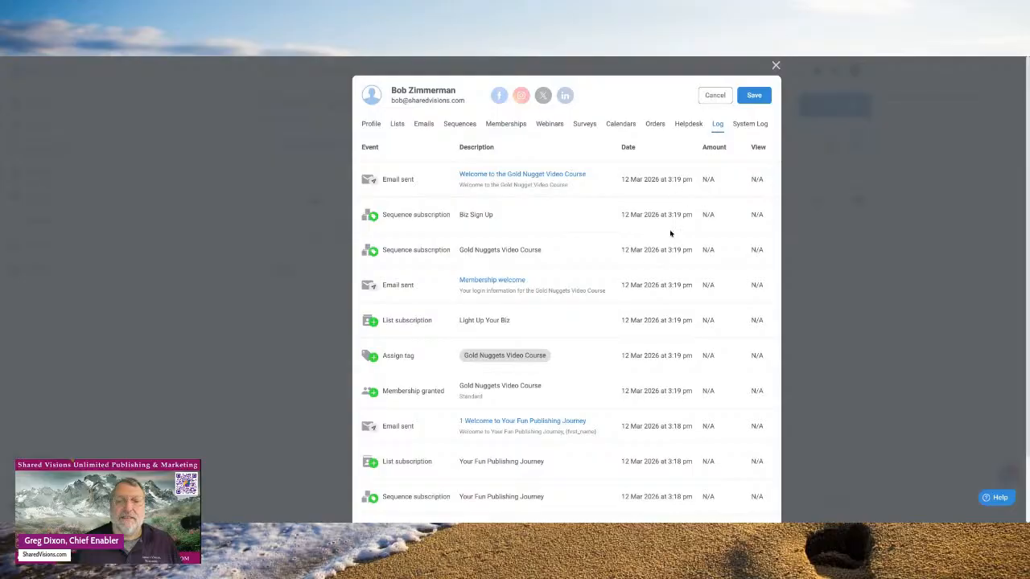
scroll(638, 335, "down", 1)
scroll(638, 335, "up", 2)
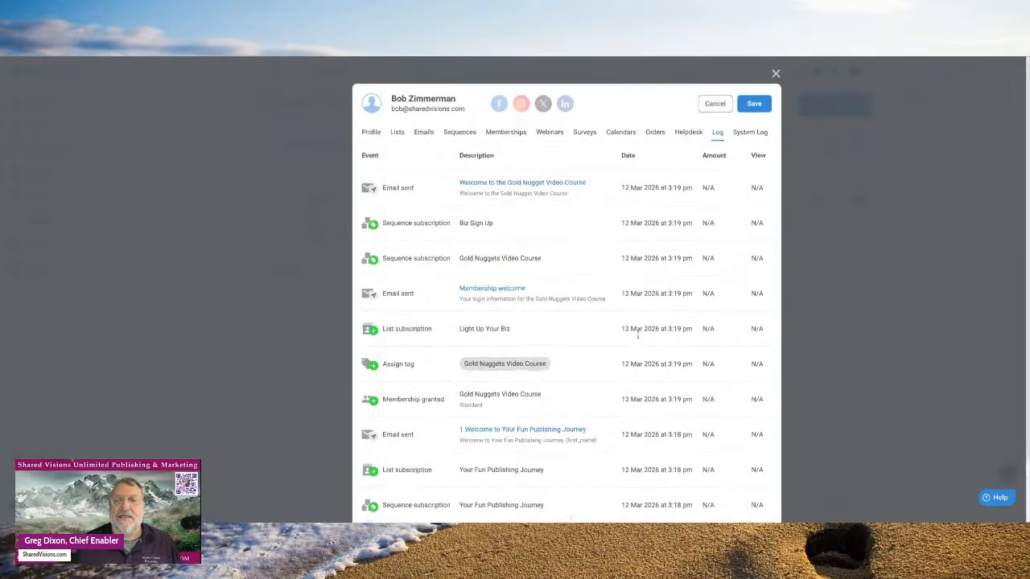
left_click(715, 96)
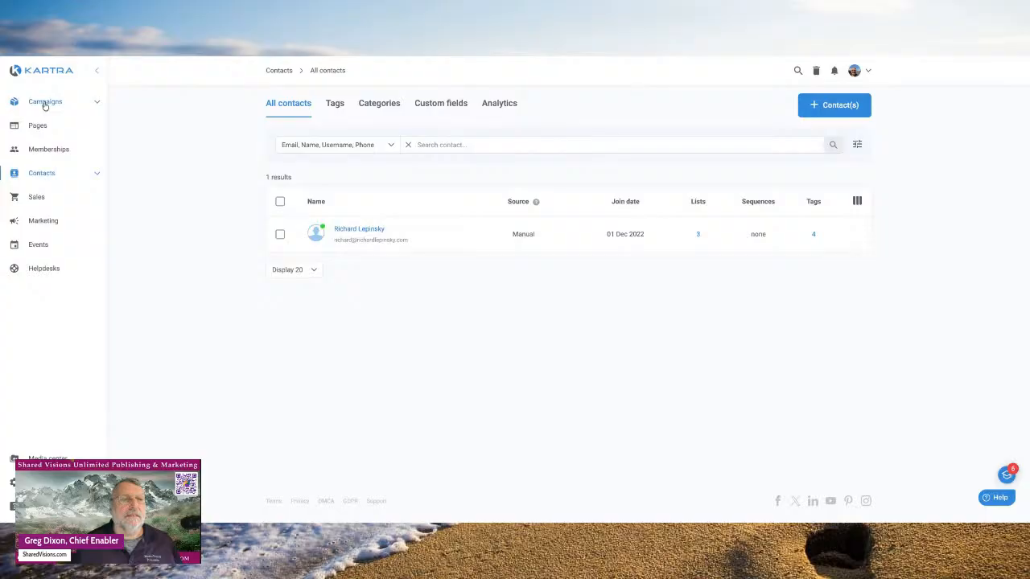
- Open the test contact's profile from the unfiltered All contacts list and begin adding a tag
left_click(44, 176)
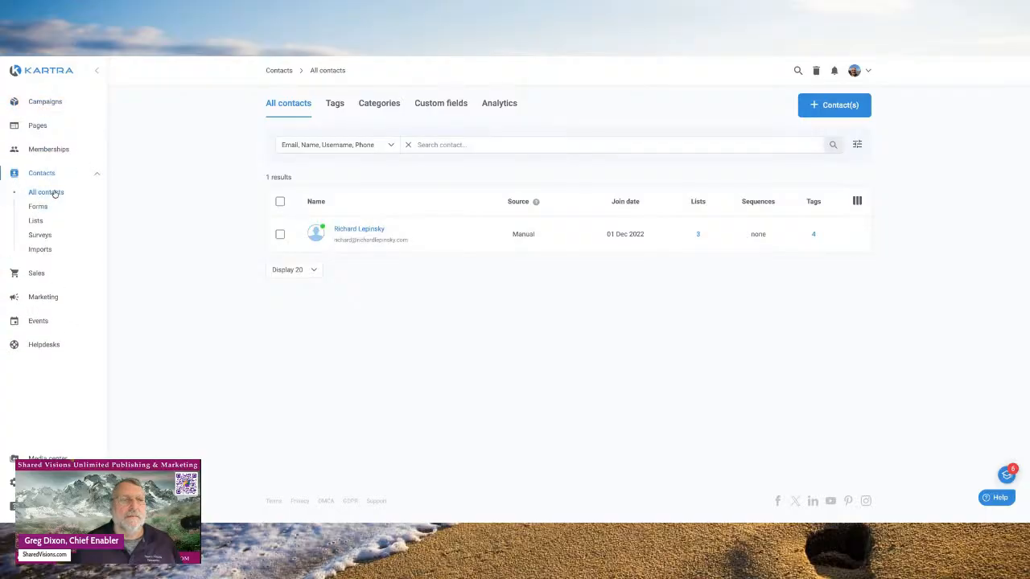
left_click(50, 192)
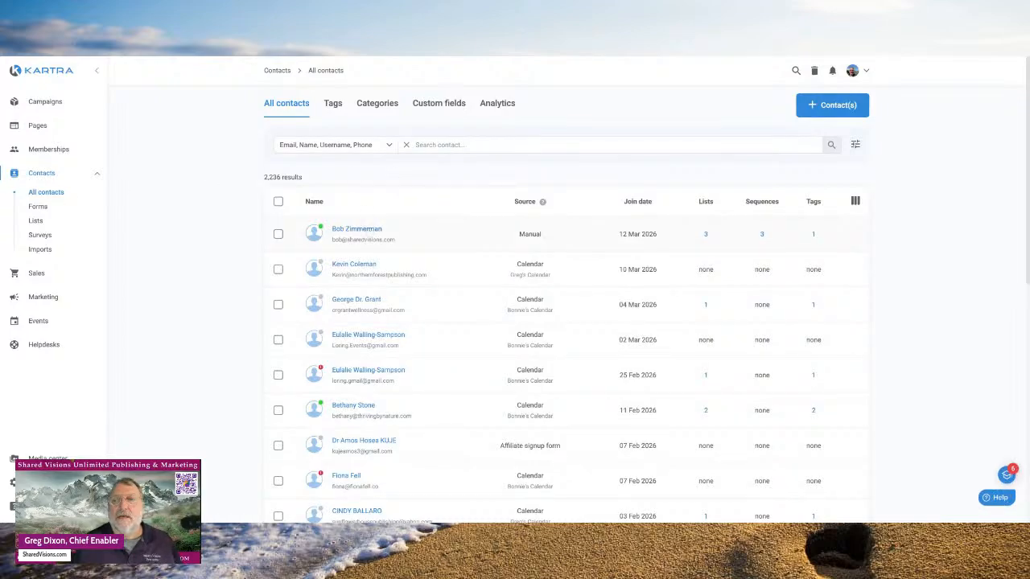
left_click(357, 228)
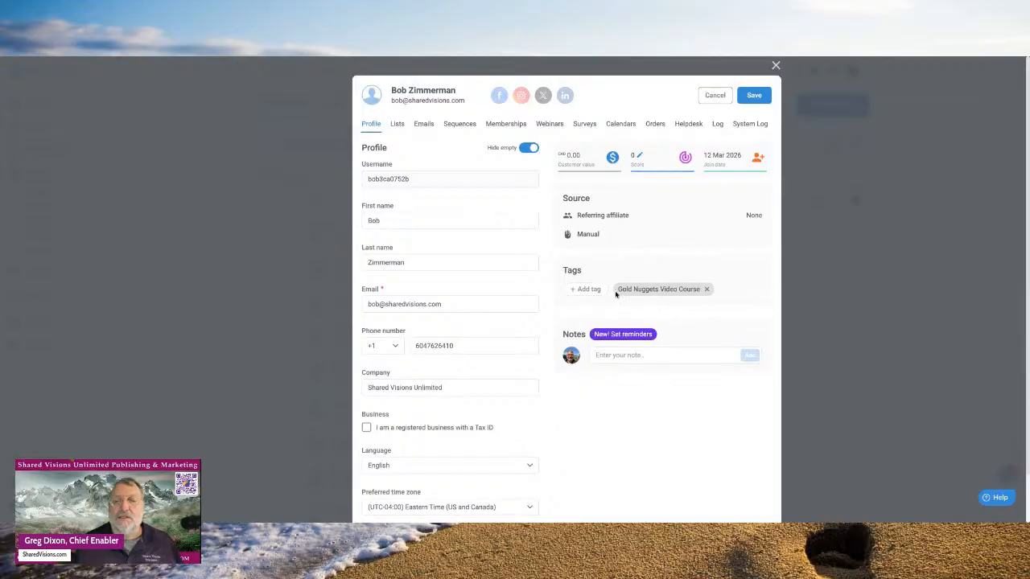
left_click(585, 290)
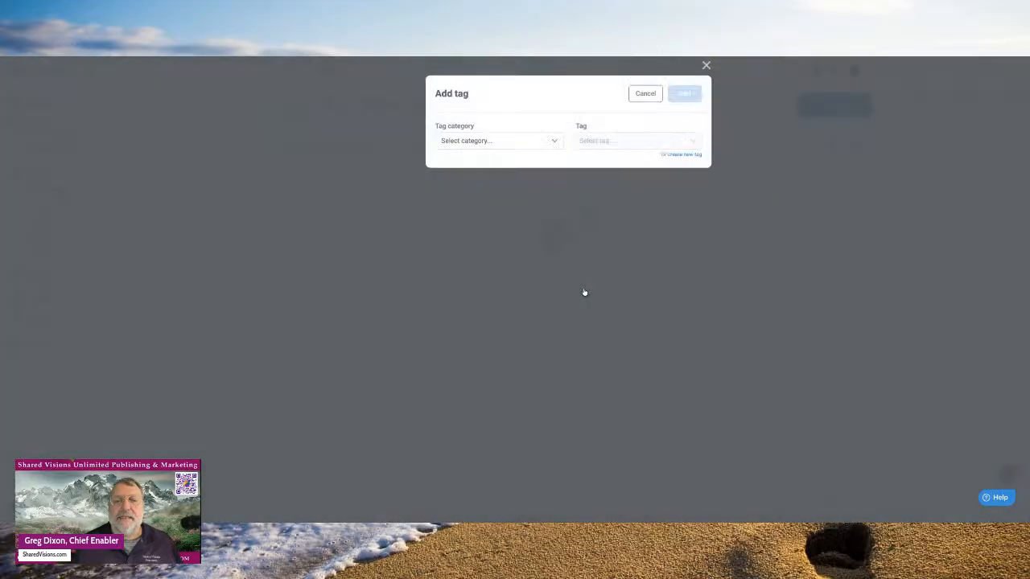
- Add the Clicked On Copywriting Link tag from the author's writing category to the contact
left_click(555, 142)
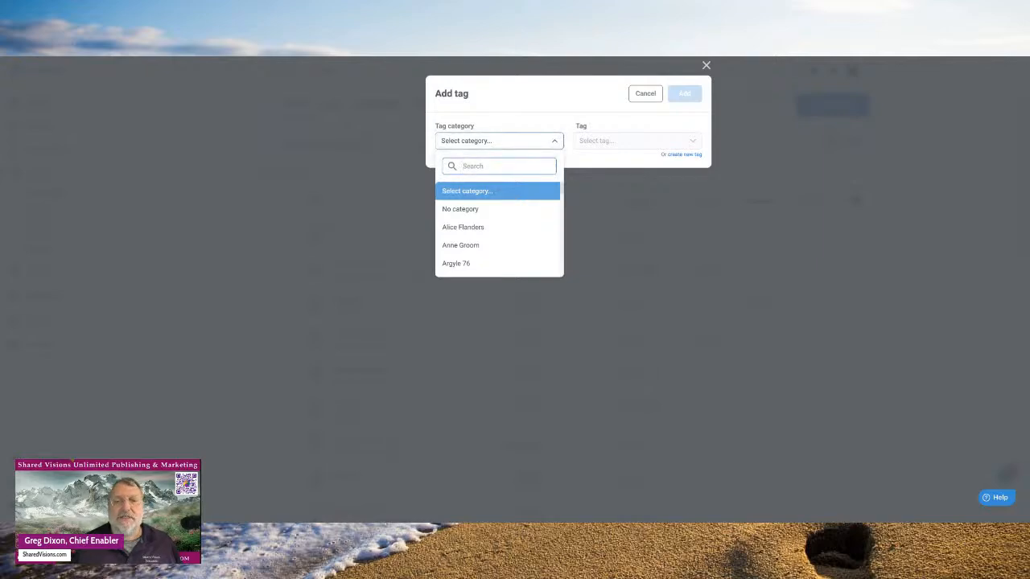
scroll(508, 248, "down", 1)
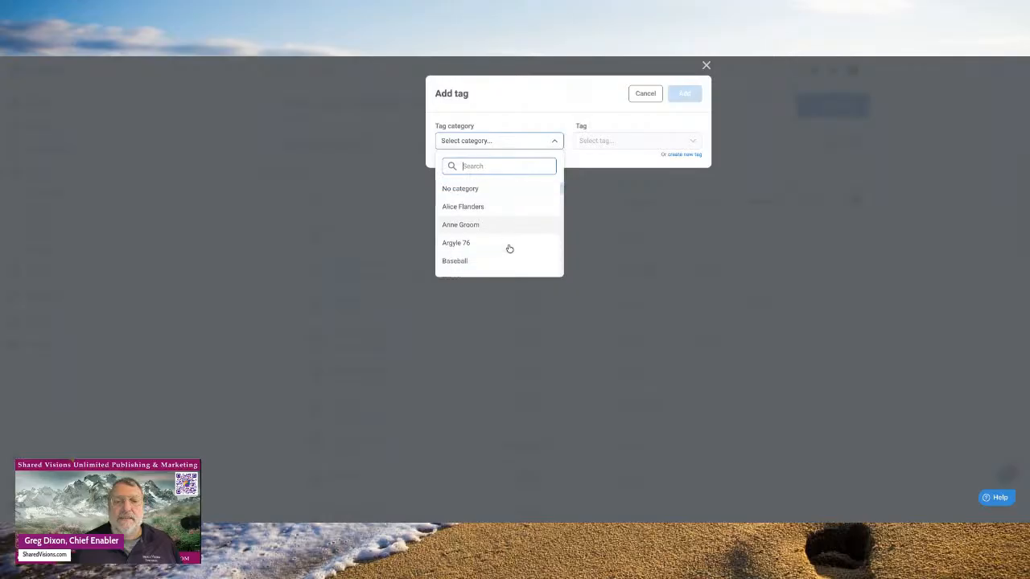
scroll(510, 248, "down", 3)
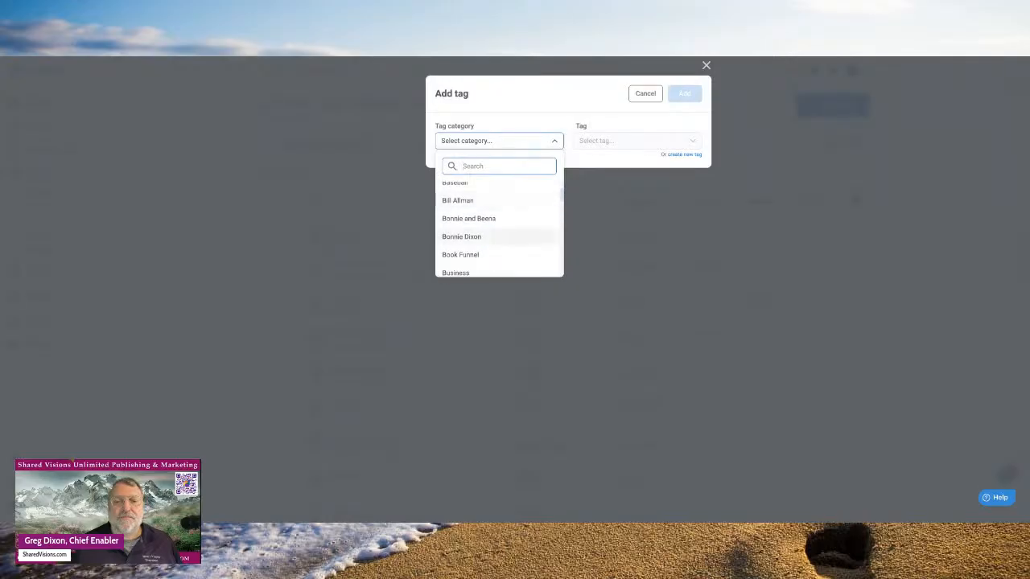
scroll(503, 234, "down", 5)
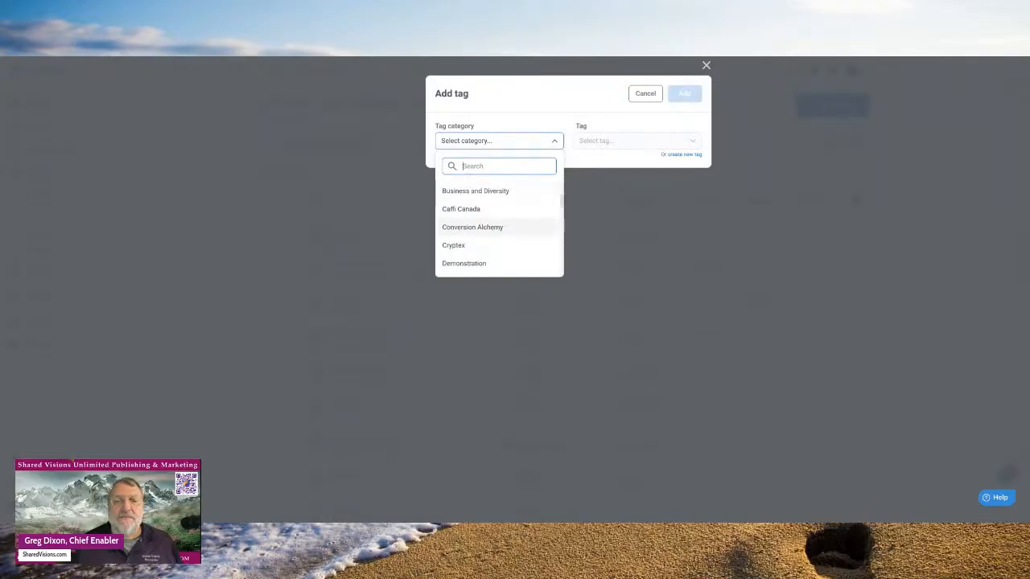
scroll(498, 225, "down", 3)
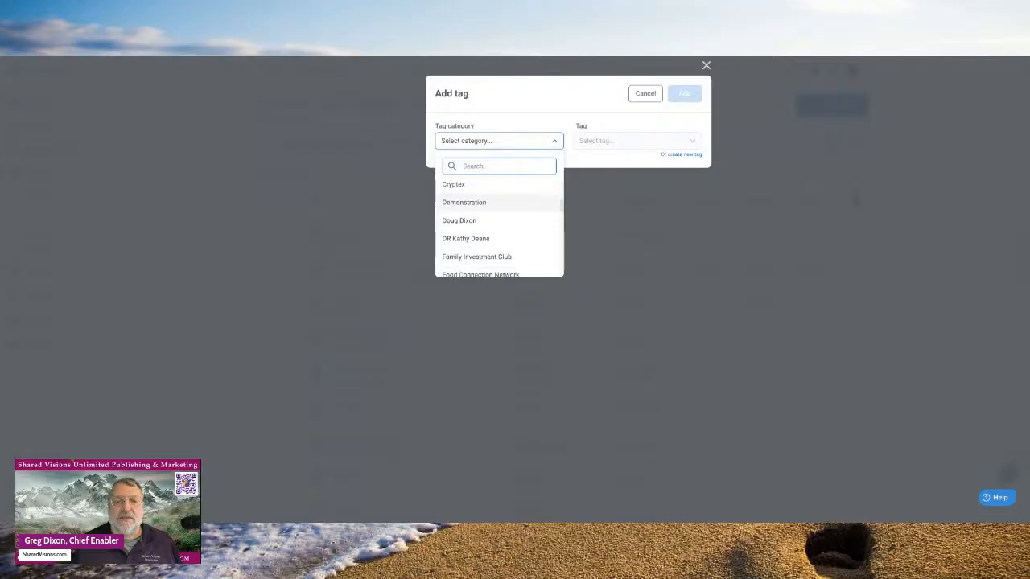
scroll(499, 201, "down", 3)
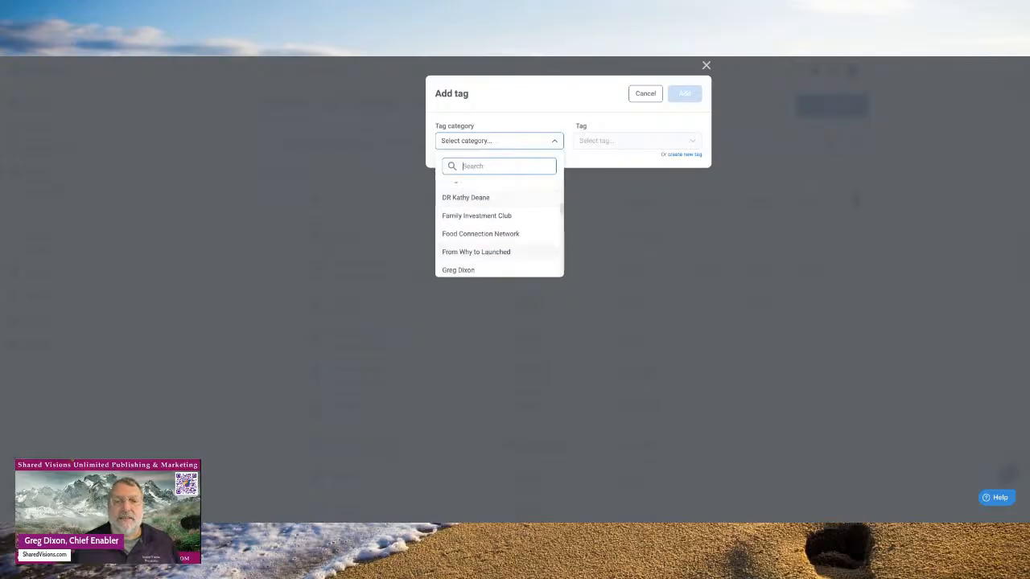
scroll(463, 242, "down", 2)
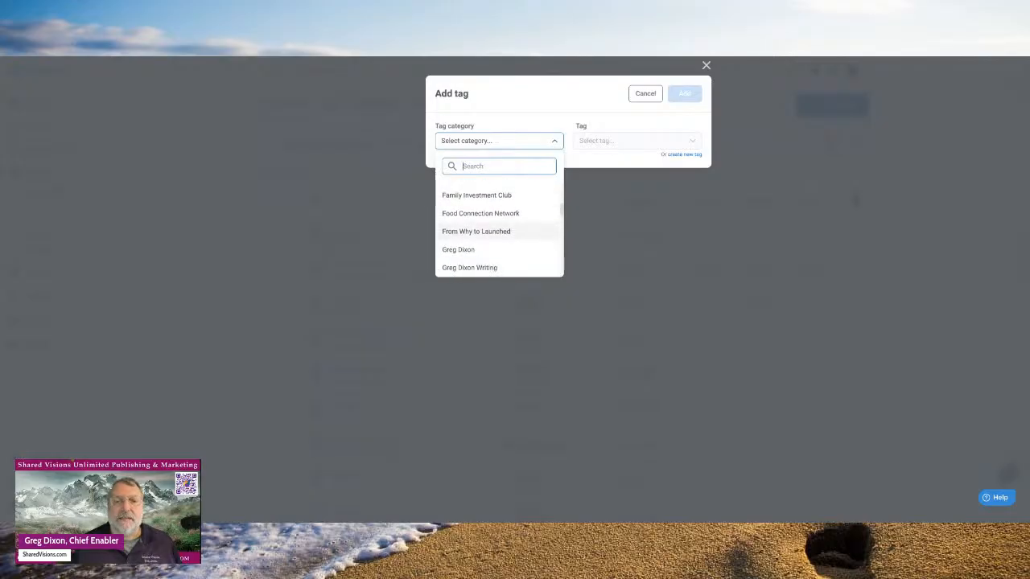
left_click(470, 259)
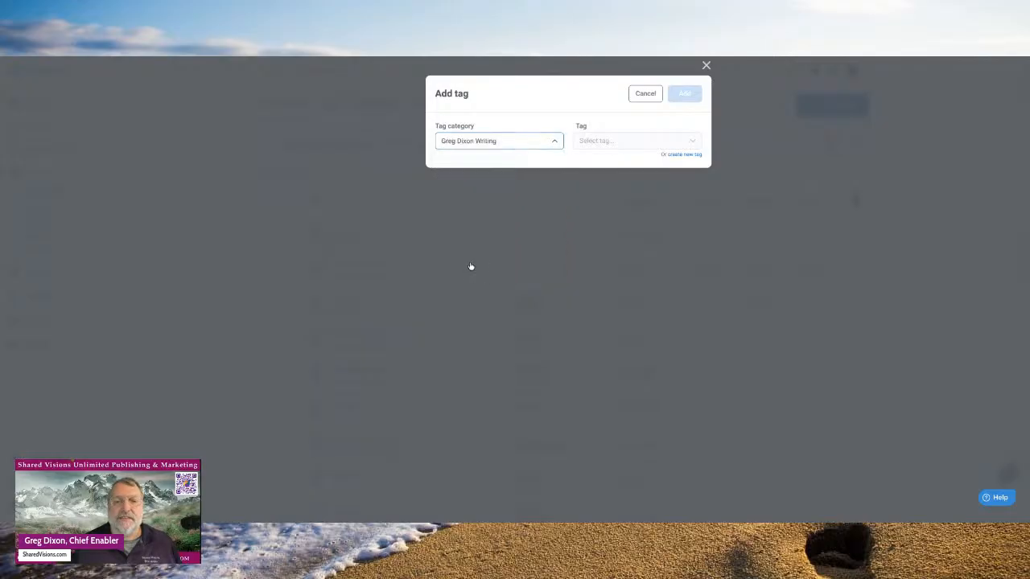
left_click(693, 142)
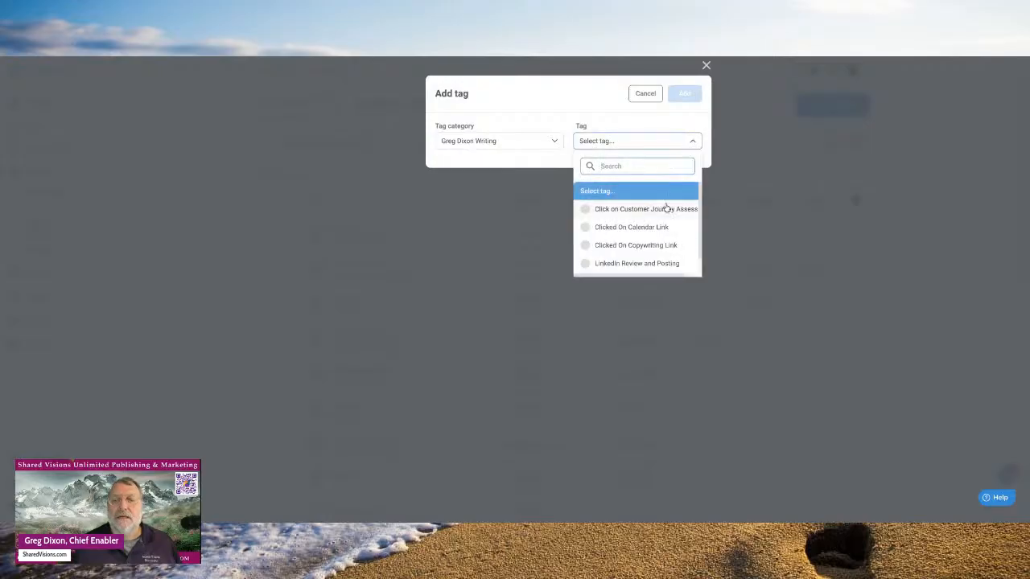
scroll(667, 208, "down", 1)
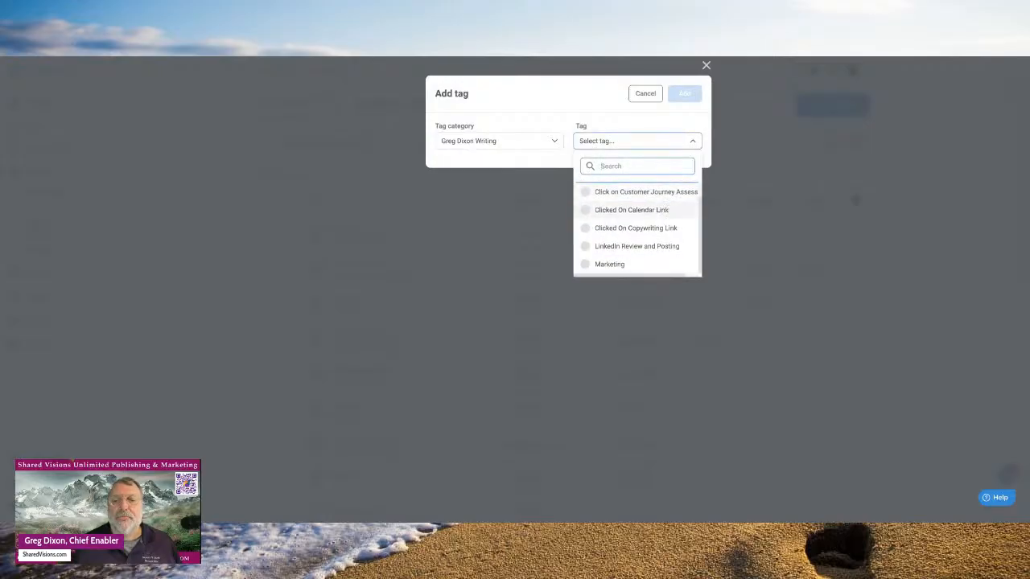
left_click(601, 232)
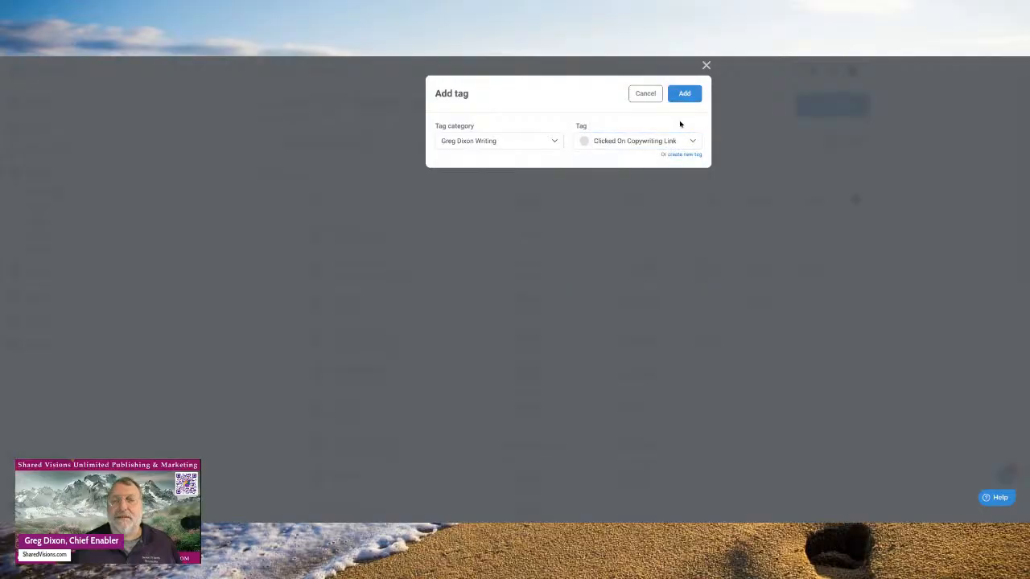
left_click(684, 94)
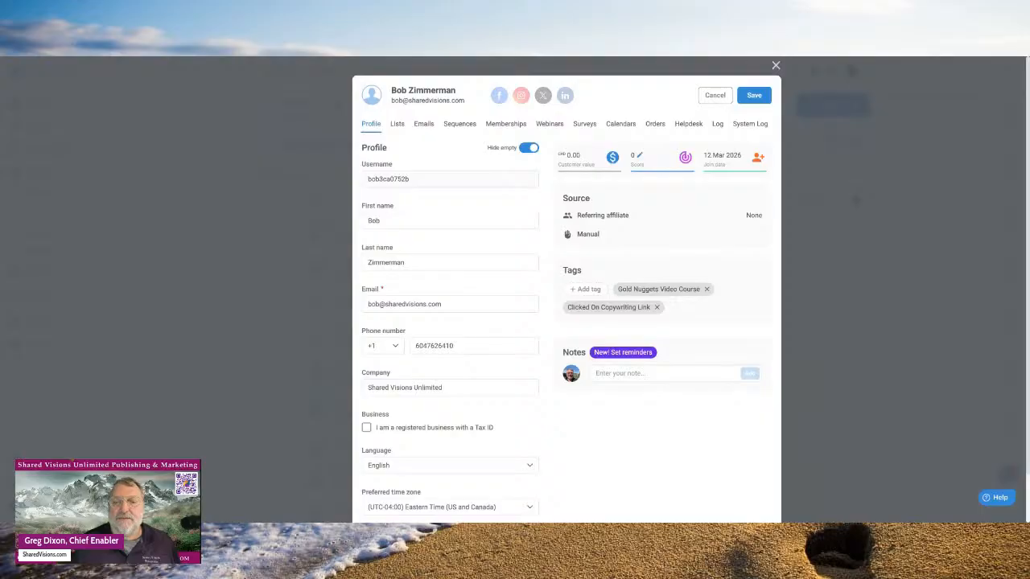
- Save a 'Follow Up with …' note naming the contact, then bring up its reminder settings
left_click(647, 373)
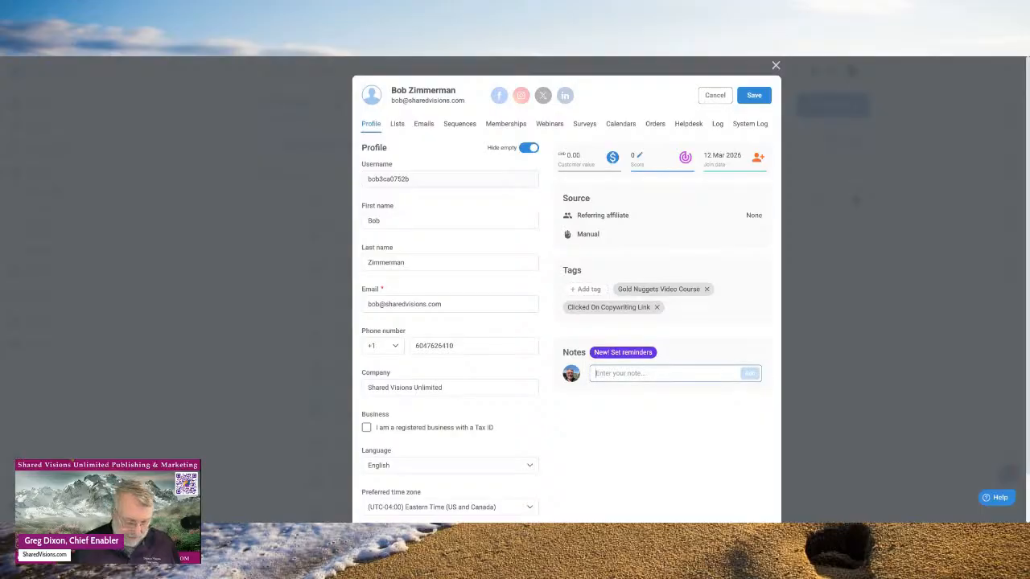
type("Follow")
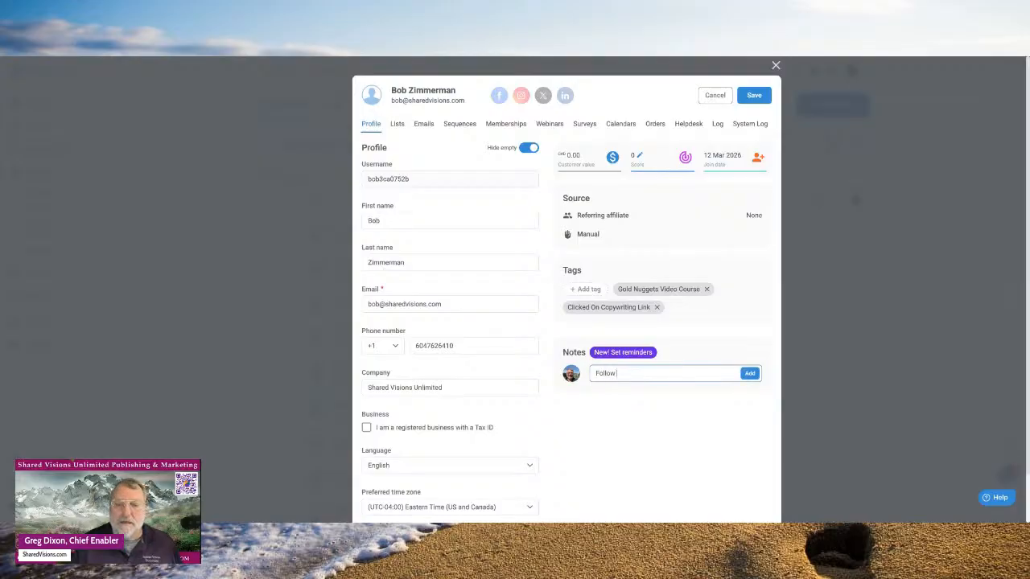
type(" Up with")
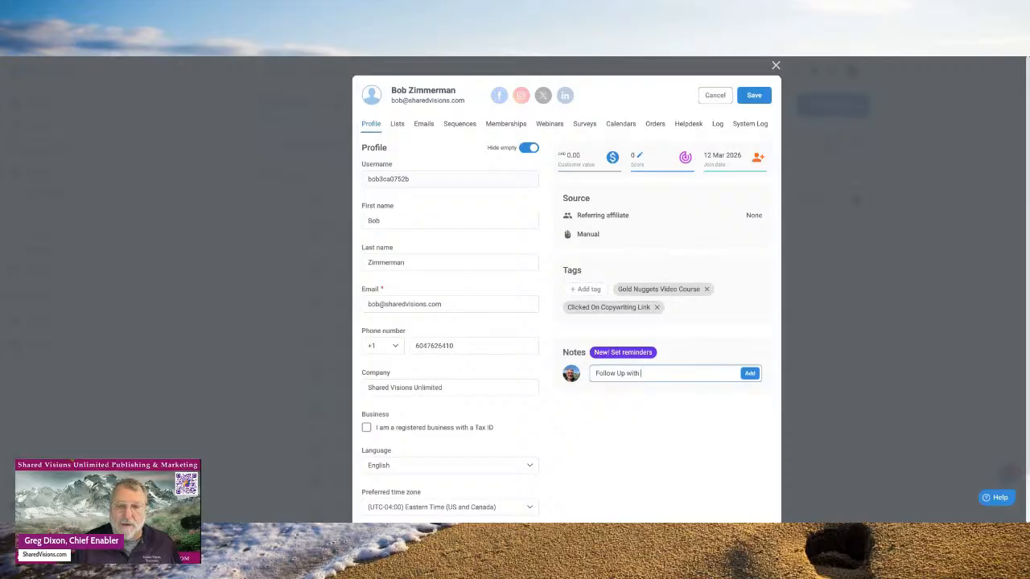
type(" Bob")
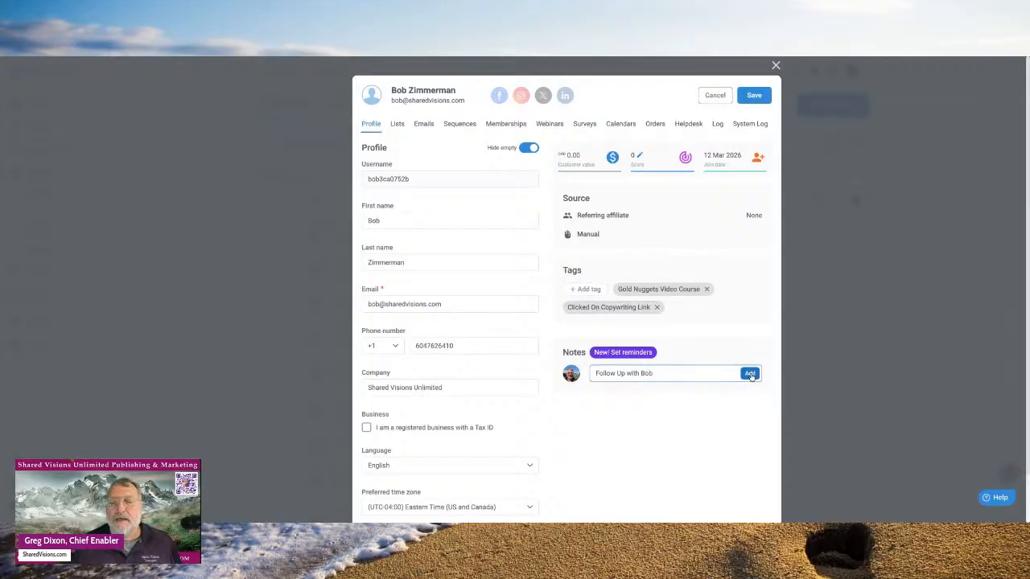
left_click(750, 375)
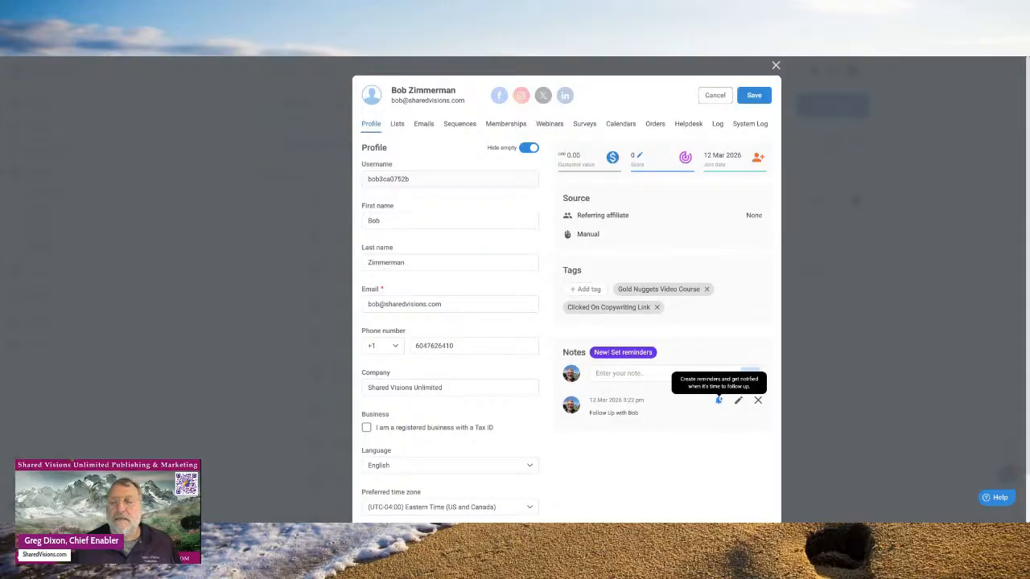
left_click(718, 400)
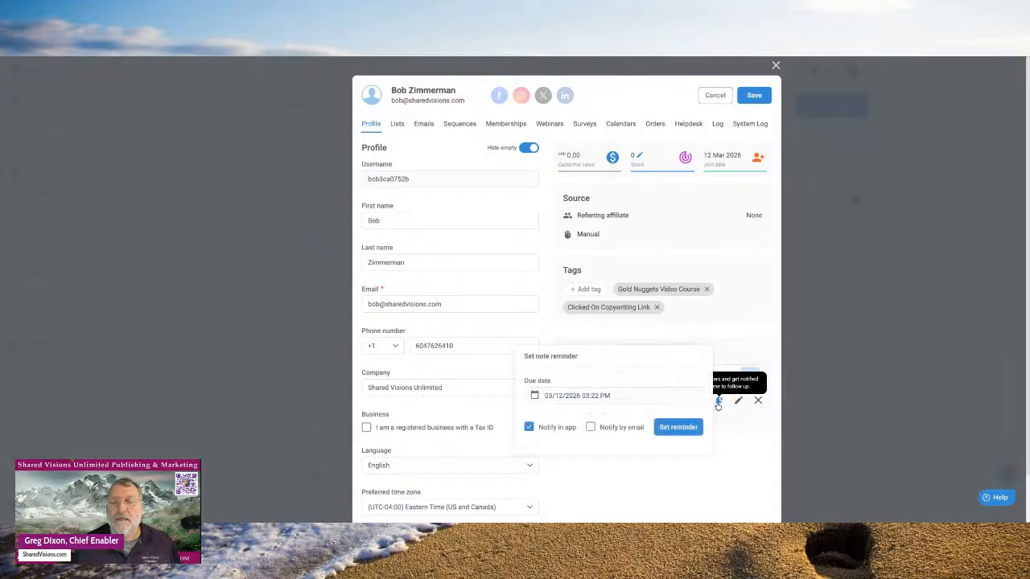
- Set the note's reminder due 20 March 2026 and save the contact's profile
left_click(590, 396)
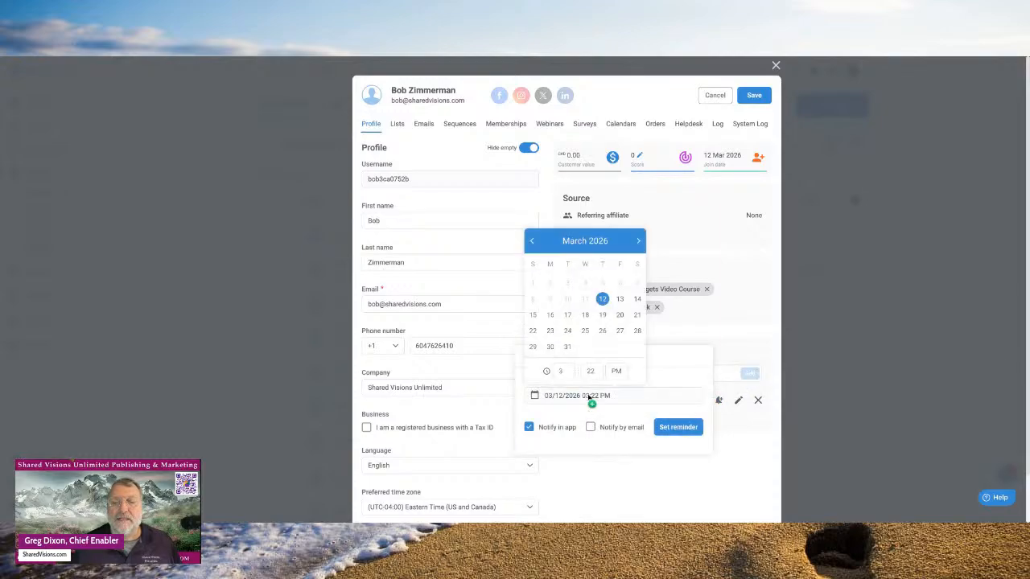
left_click(621, 315)
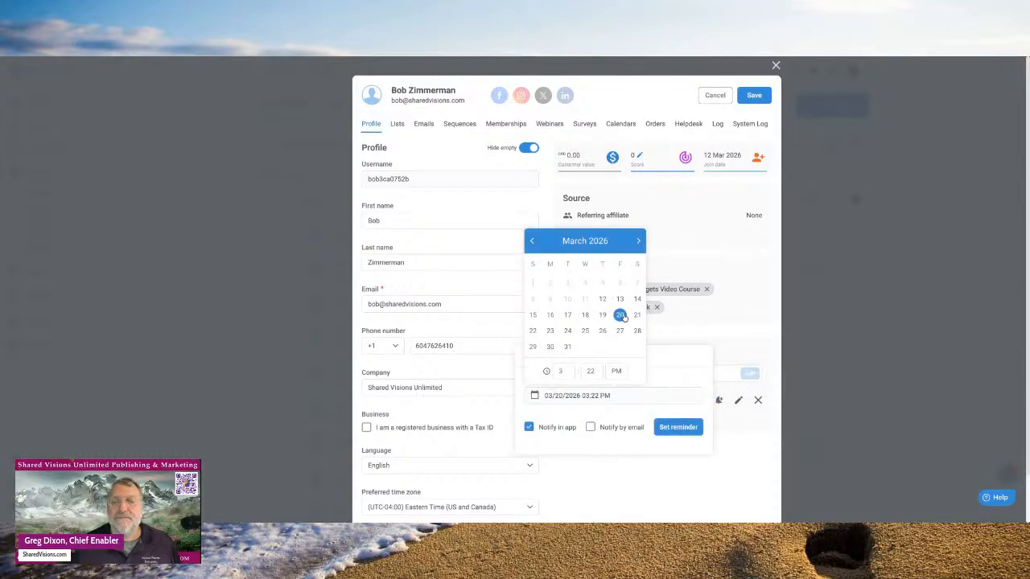
left_click(680, 428)
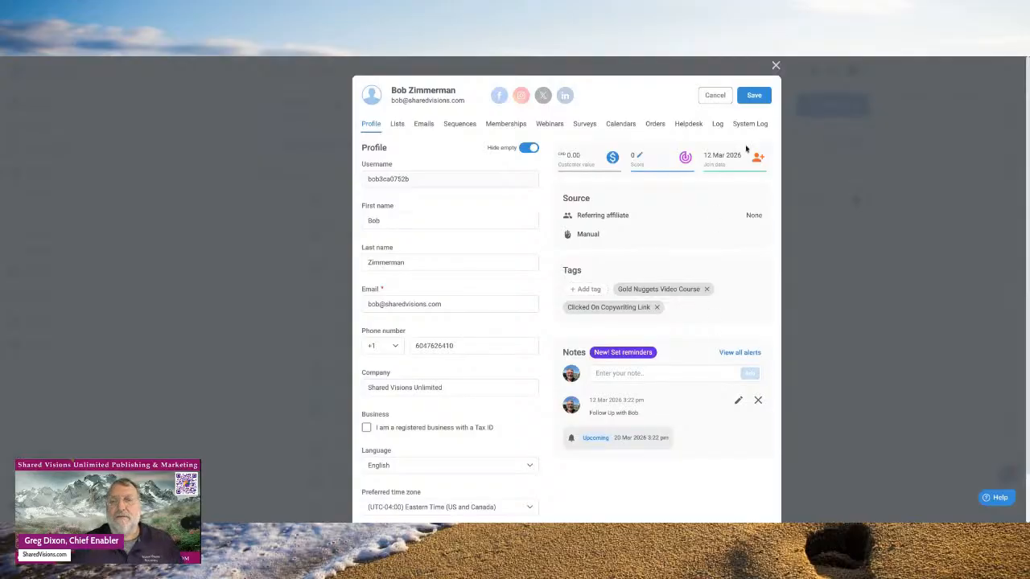
left_click(754, 96)
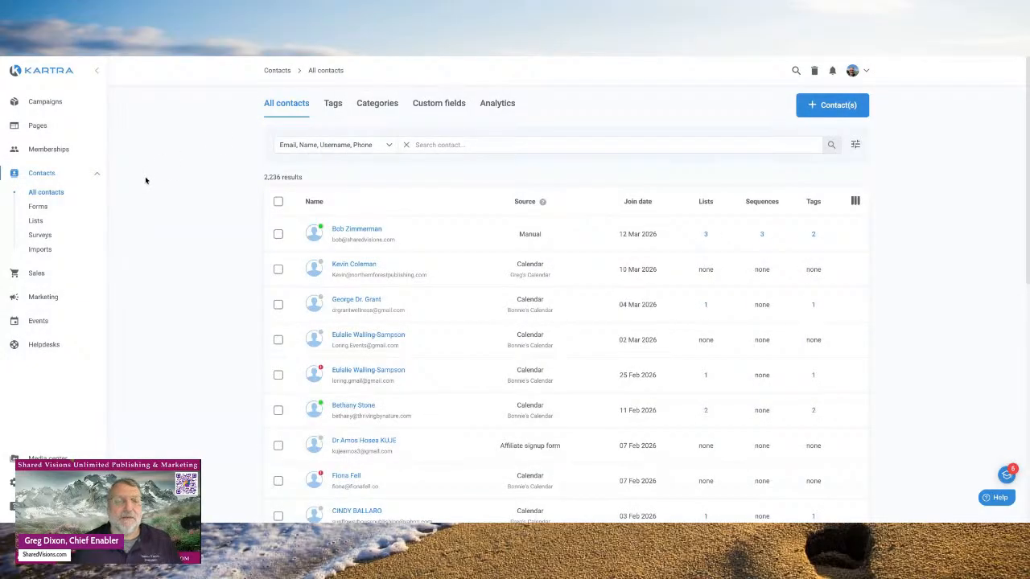
- Go to Marketing > Emails & SMS and start a new Email/SMS broadcast
left_click(93, 298)
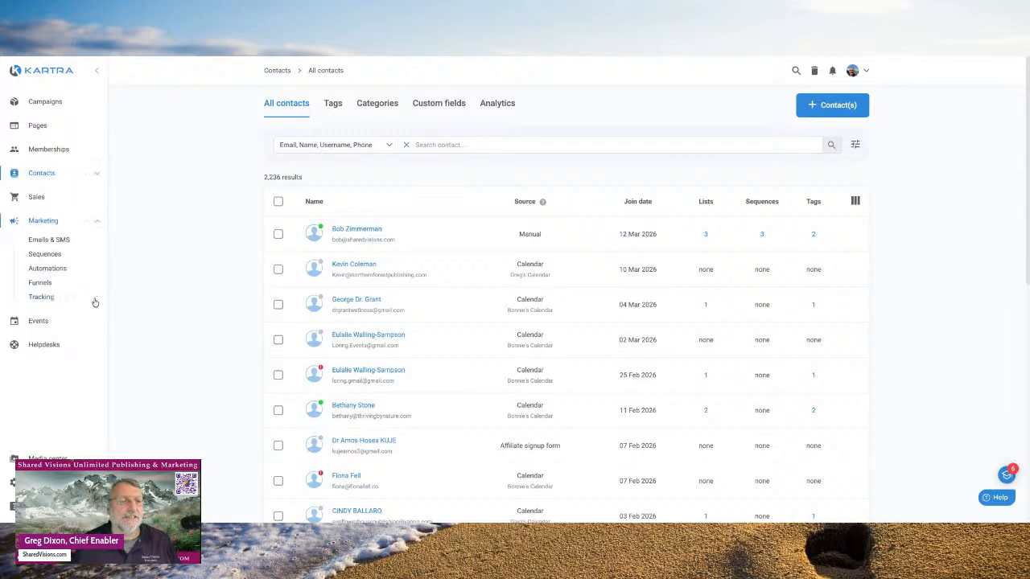
left_click(55, 241)
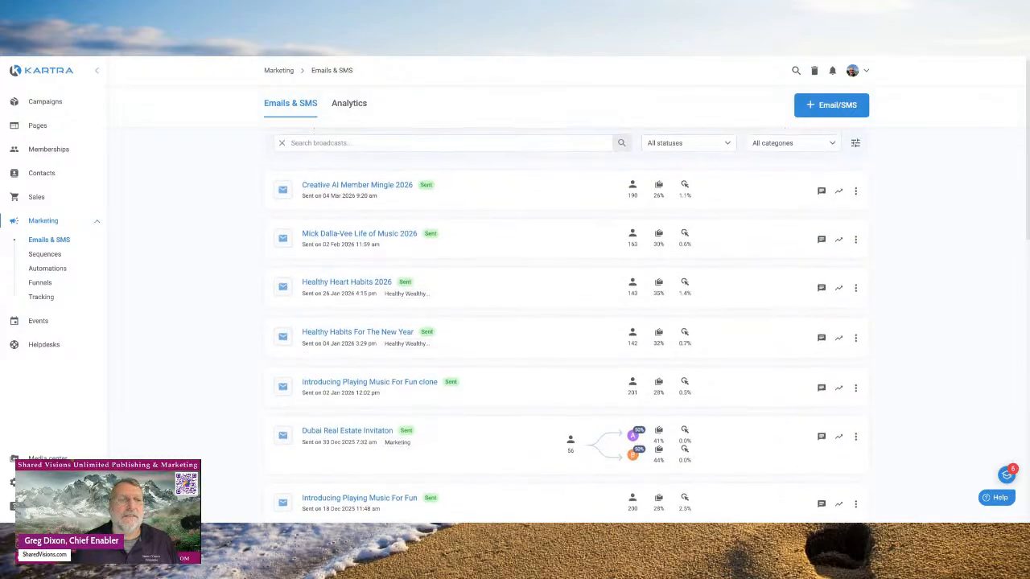
left_click(811, 110)
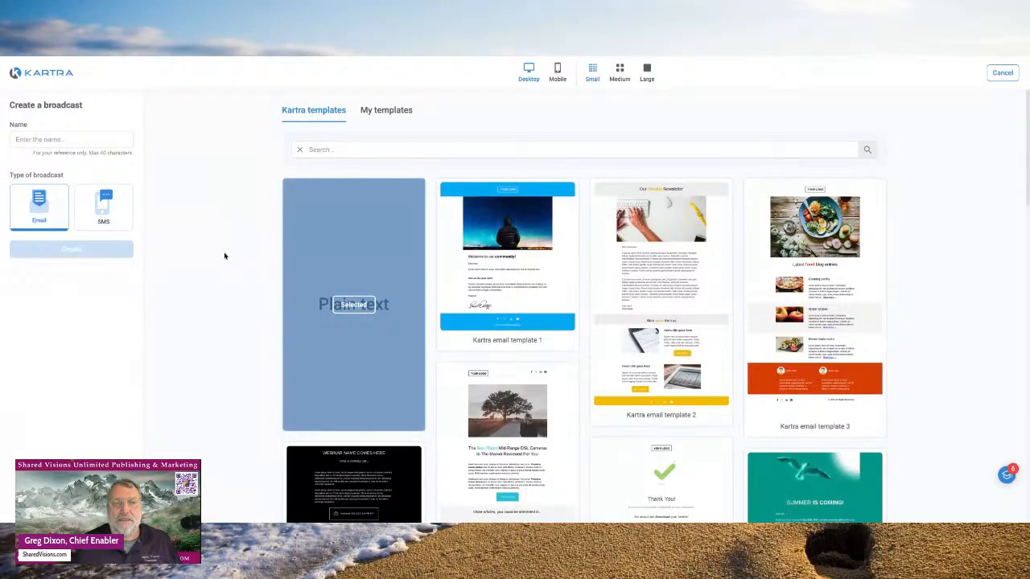
- Browse the Kartra email template gallery and pick the Plain text template
scroll(224, 256, "down", 1)
scroll(225, 256, "down", 3)
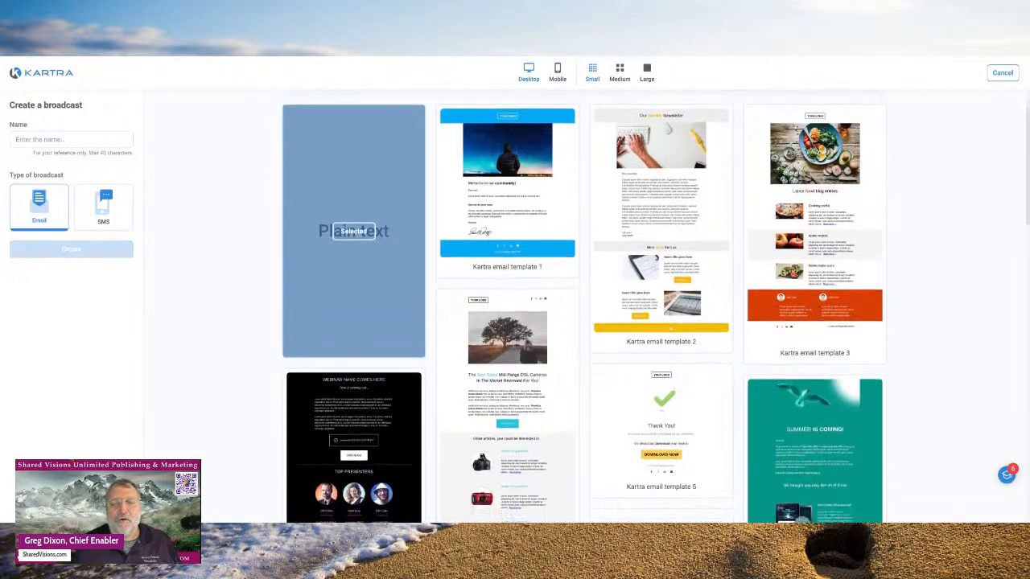
scroll(584, 305, "up", 1)
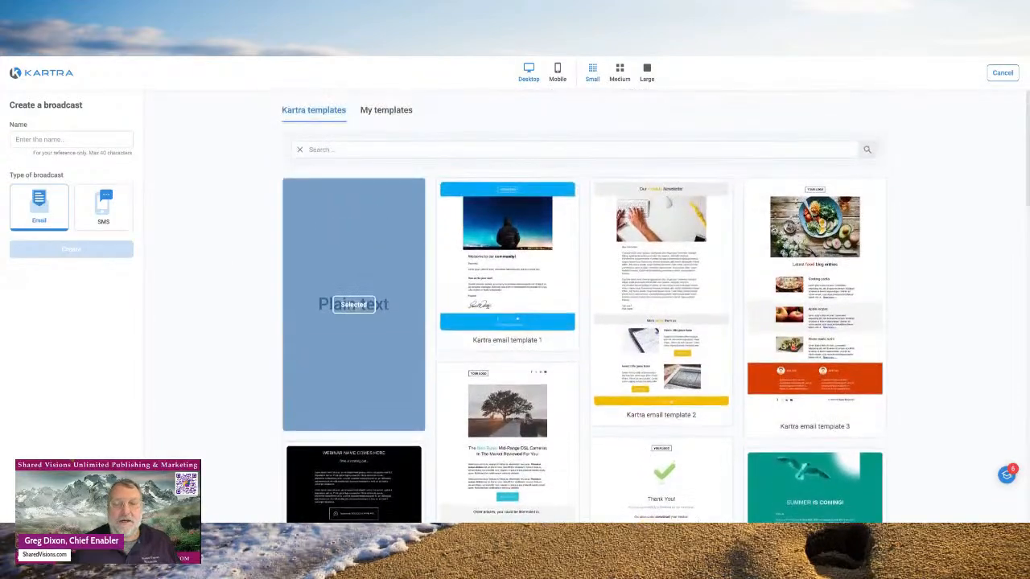
scroll(584, 305, "down", 2)
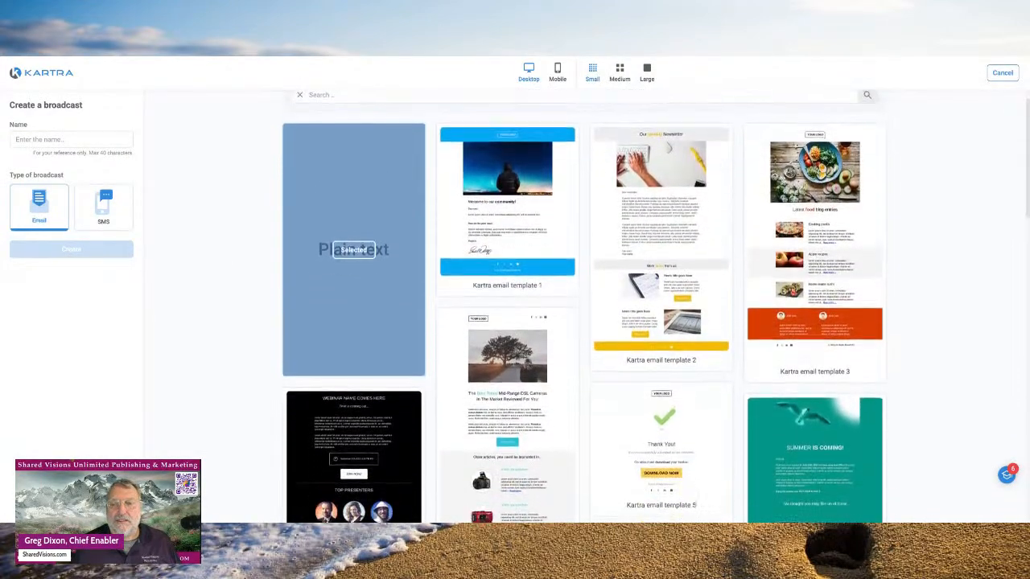
scroll(585, 306, "down", 2)
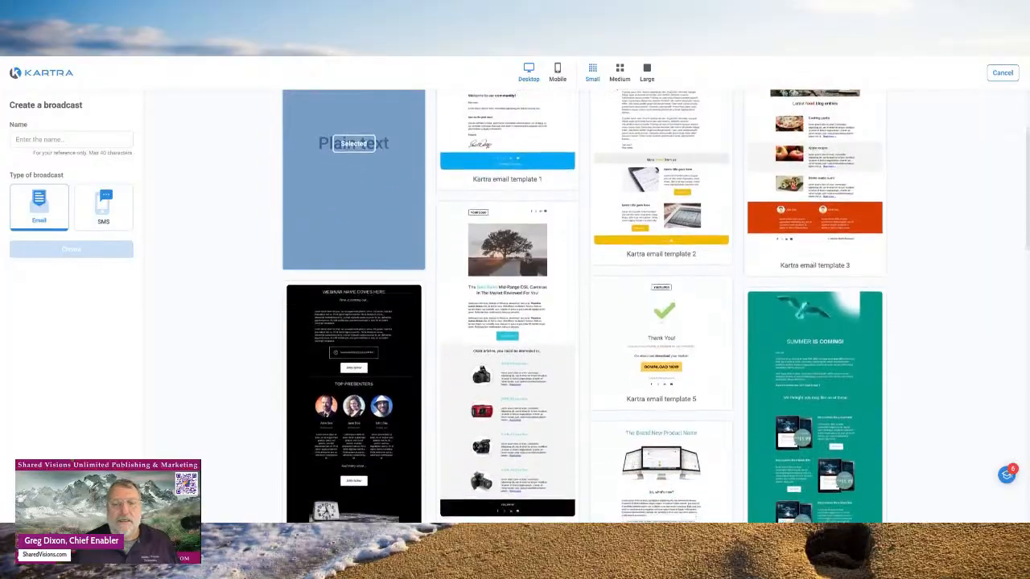
scroll(322, 234, "up", 3)
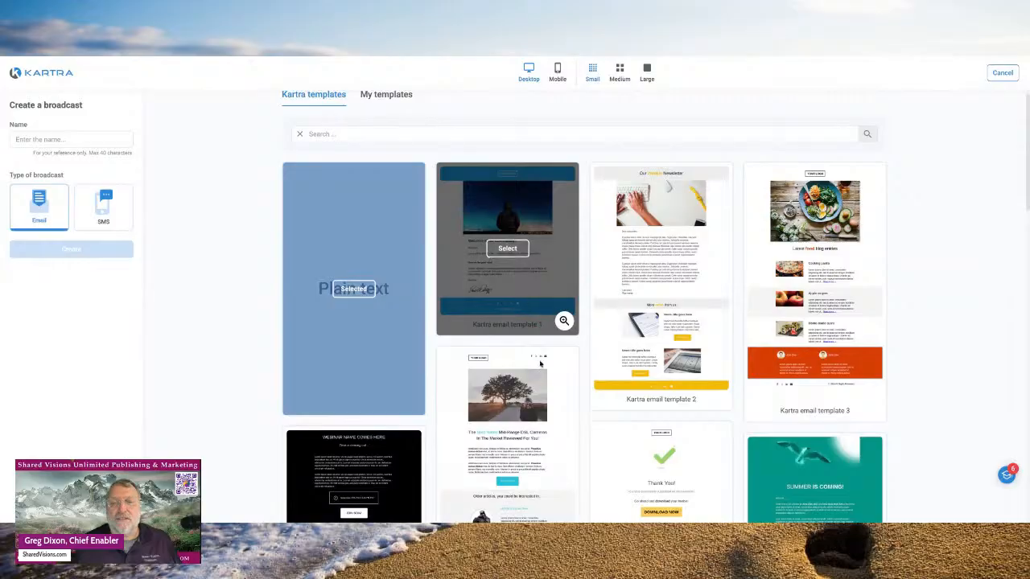
scroll(530, 421, "down", 3)
scroll(529, 420, "down", 6)
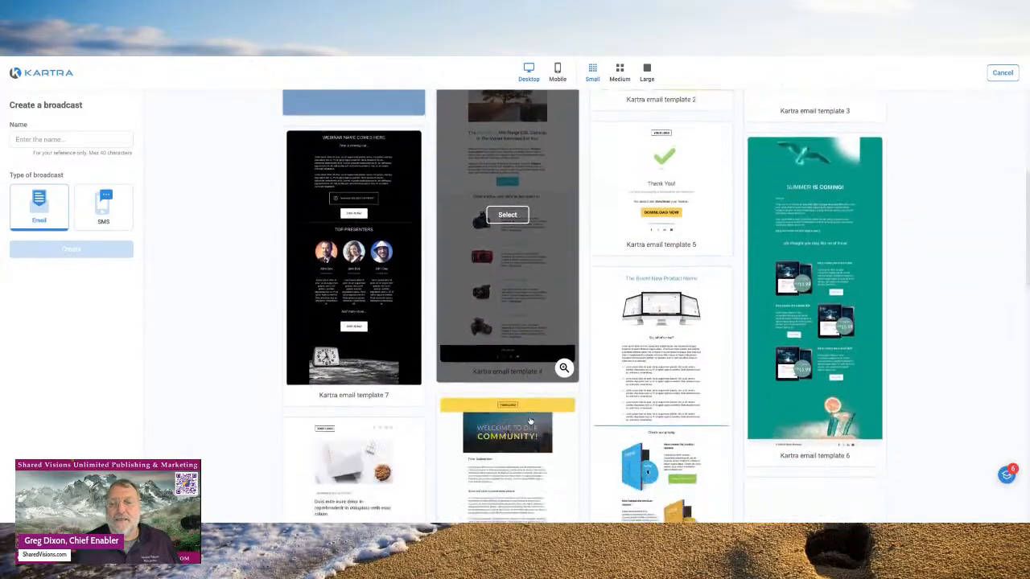
scroll(529, 410, "down", 7)
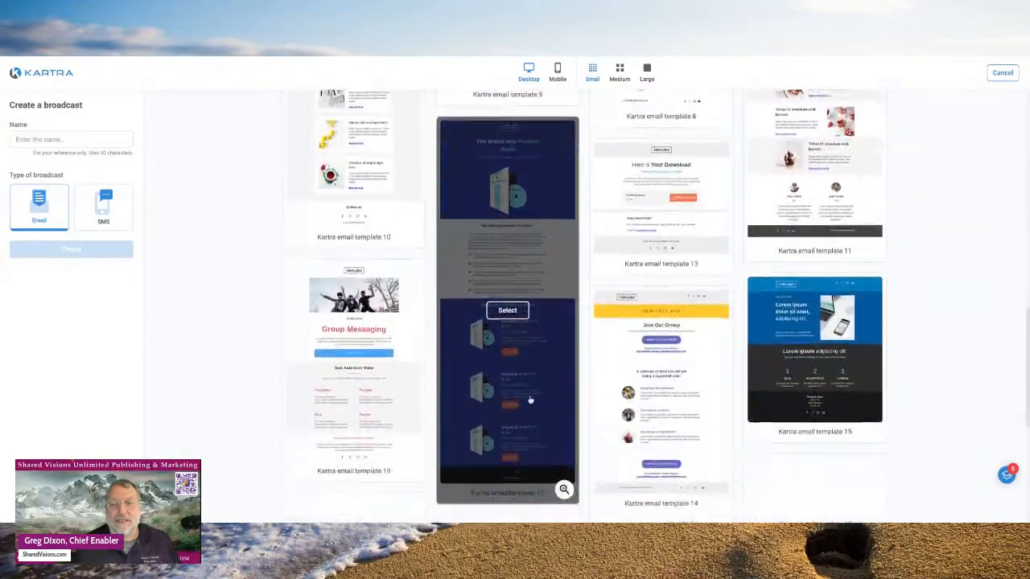
scroll(529, 380, "up", 7)
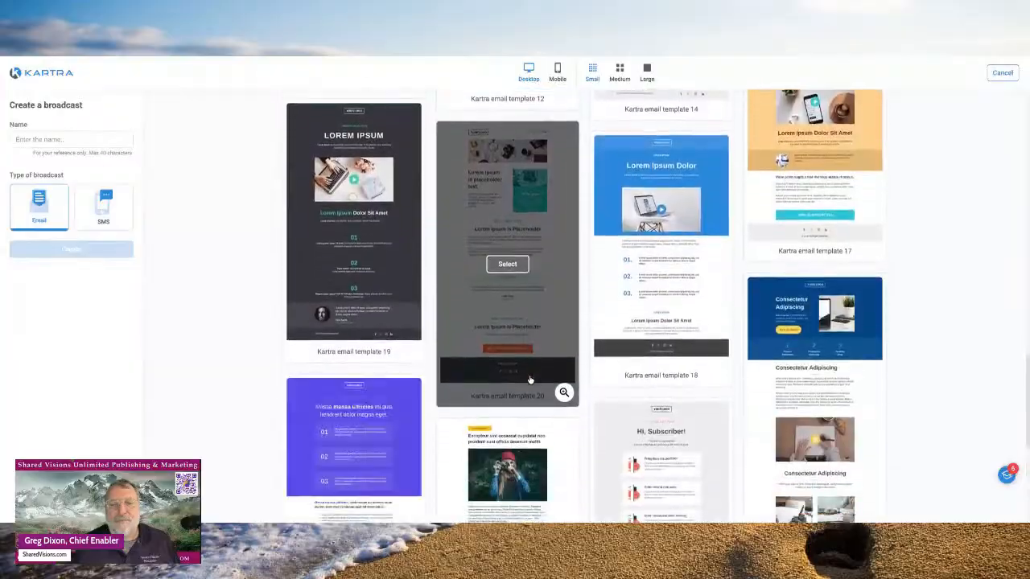
scroll(364, 277, "up", 7)
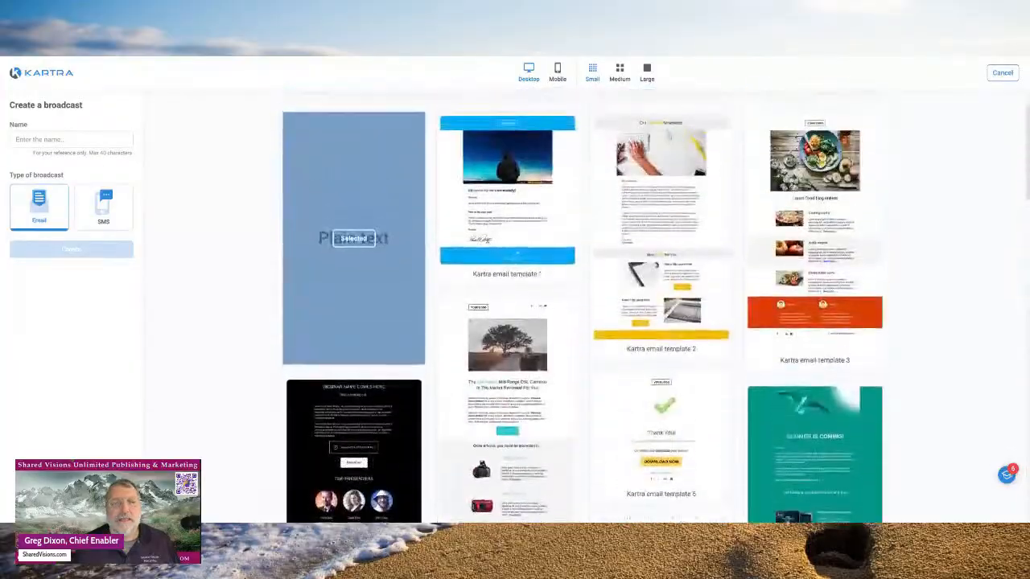
left_click(364, 277)
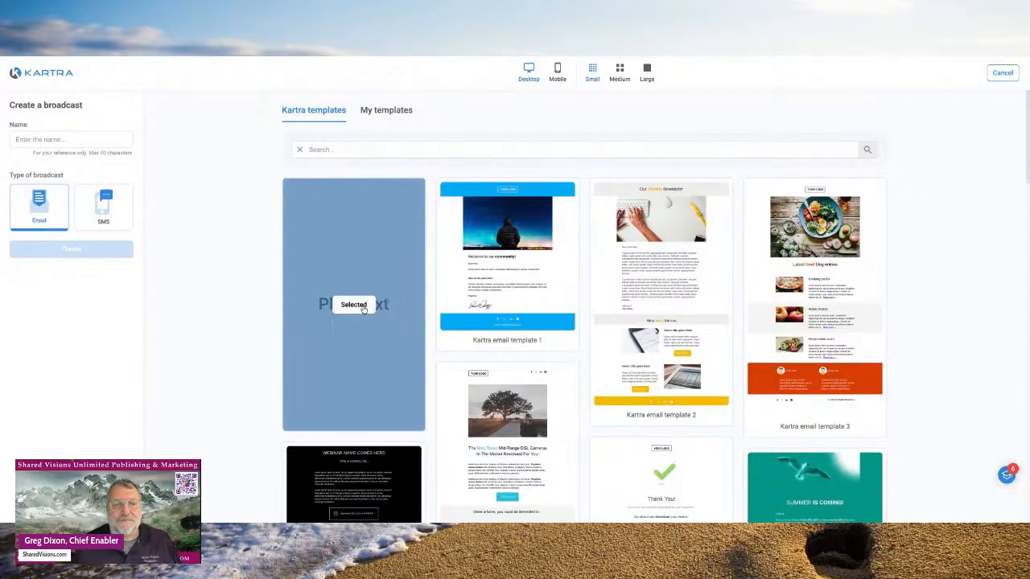
left_click(363, 312)
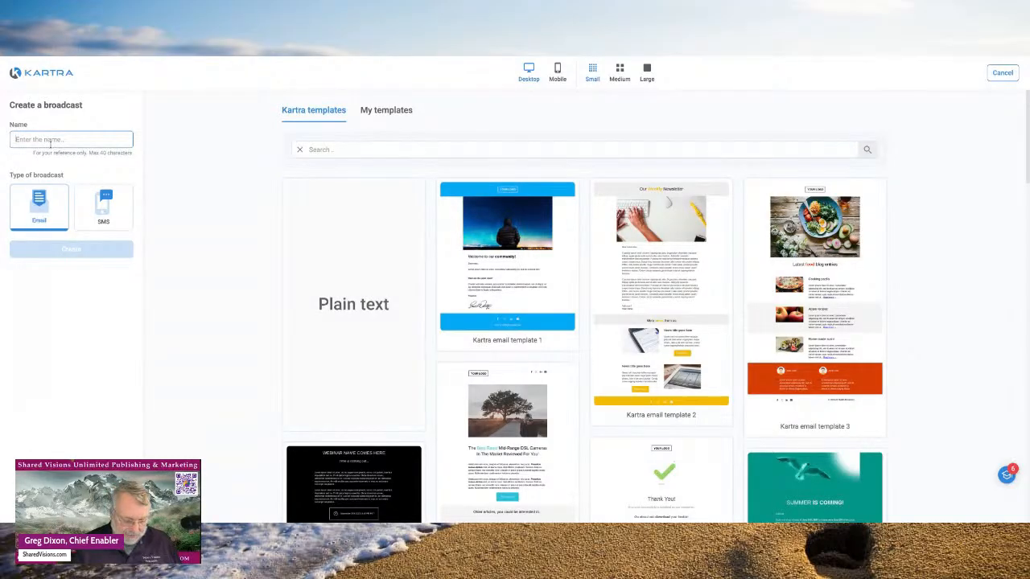
- Name the broadcast 'Test Email', keep the Email type, and create it from Plain text
type("Test")
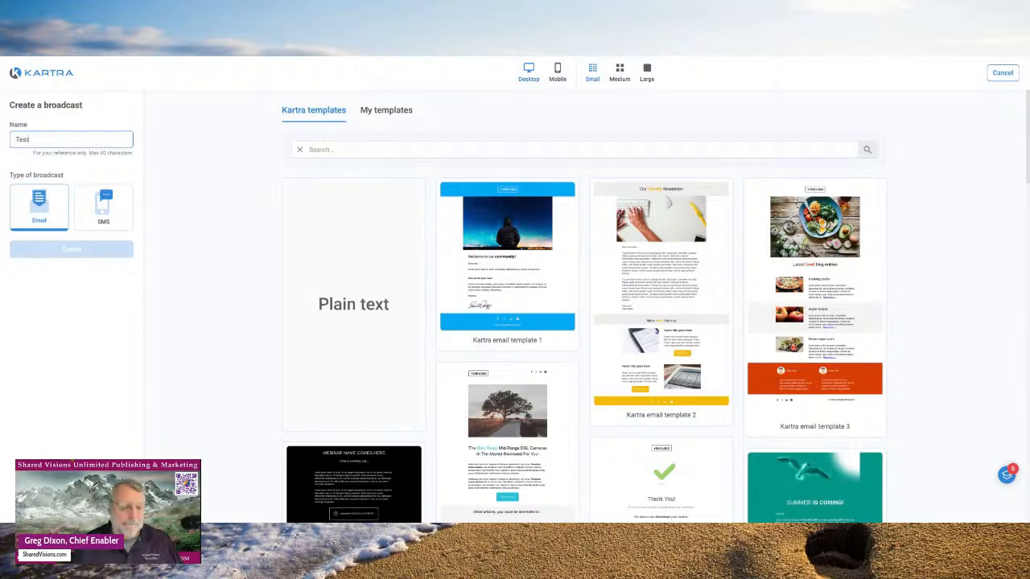
type(" Rmail")
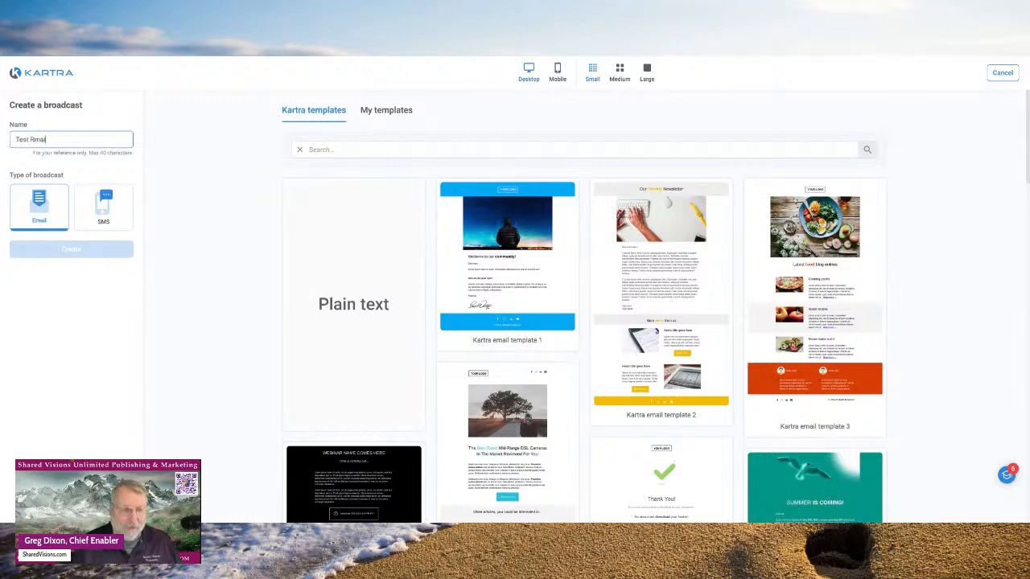
key("BackSpace")
key("BackSpace")
key("BackSpace")
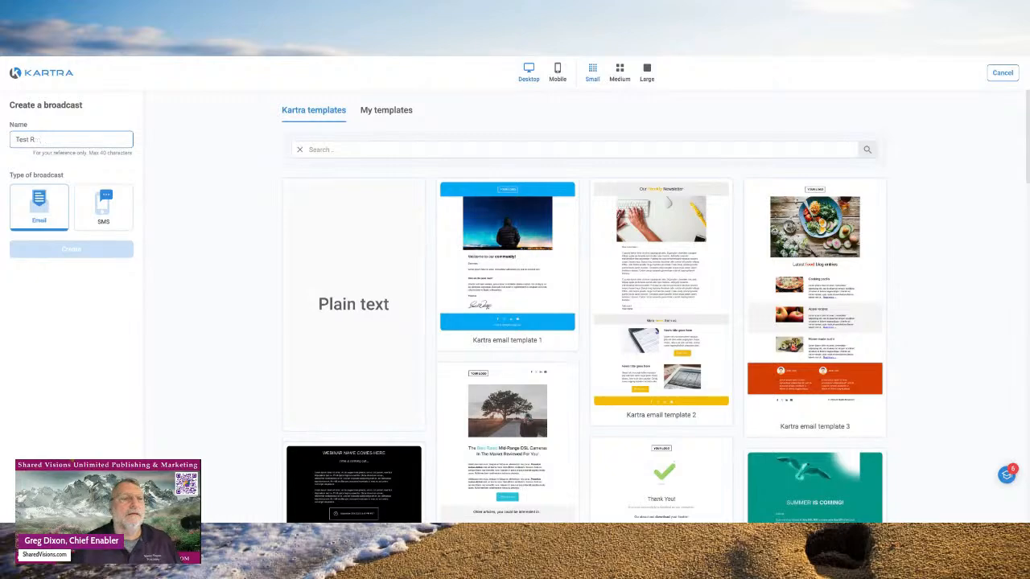
type("E")
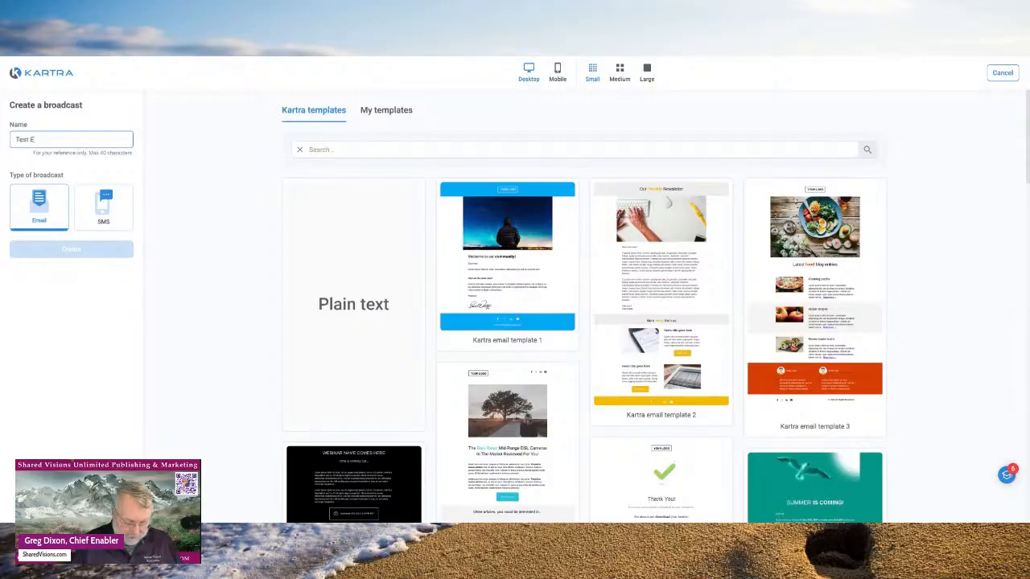
type("mai")
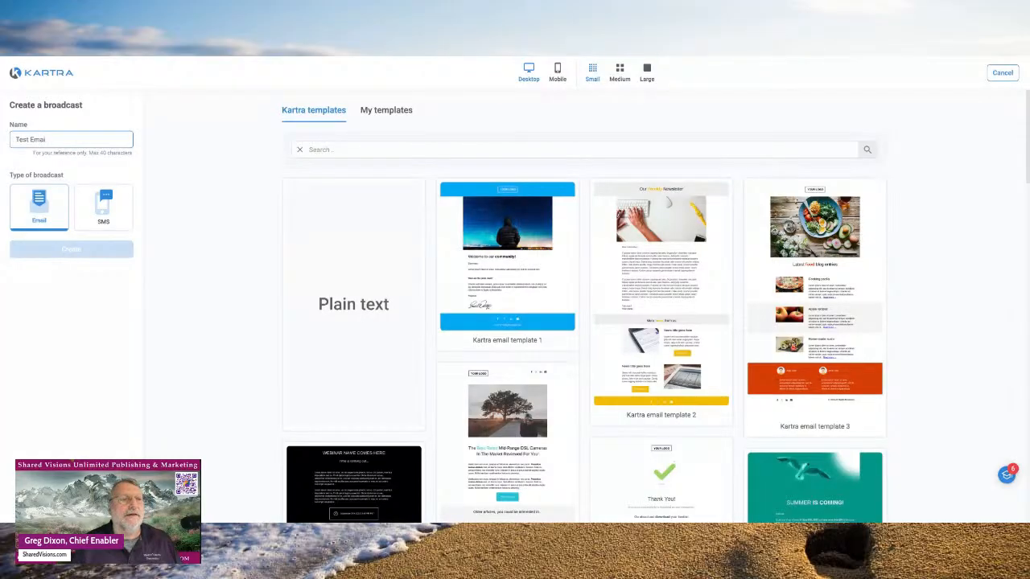
type("l")
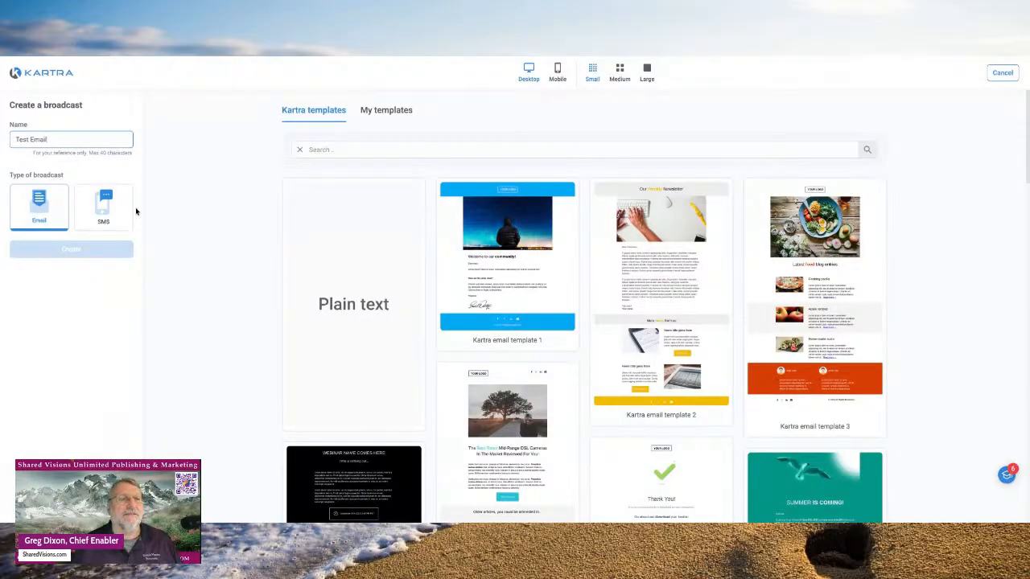
left_click(48, 209)
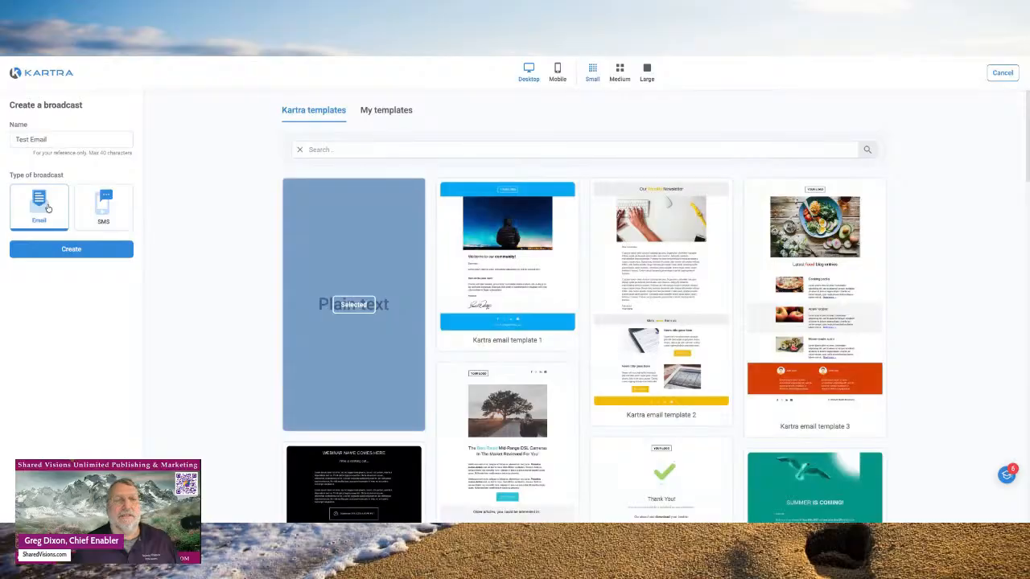
left_click(88, 252)
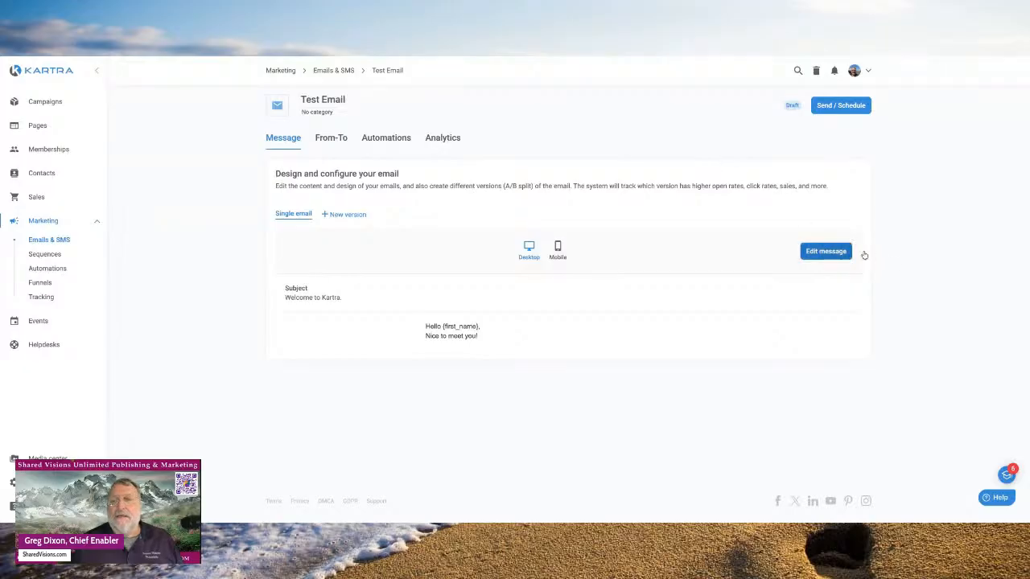
- In the message editor with variables shown, change the subject to 'Welcome to Shared Visions Unlimited'
left_click(830, 252)
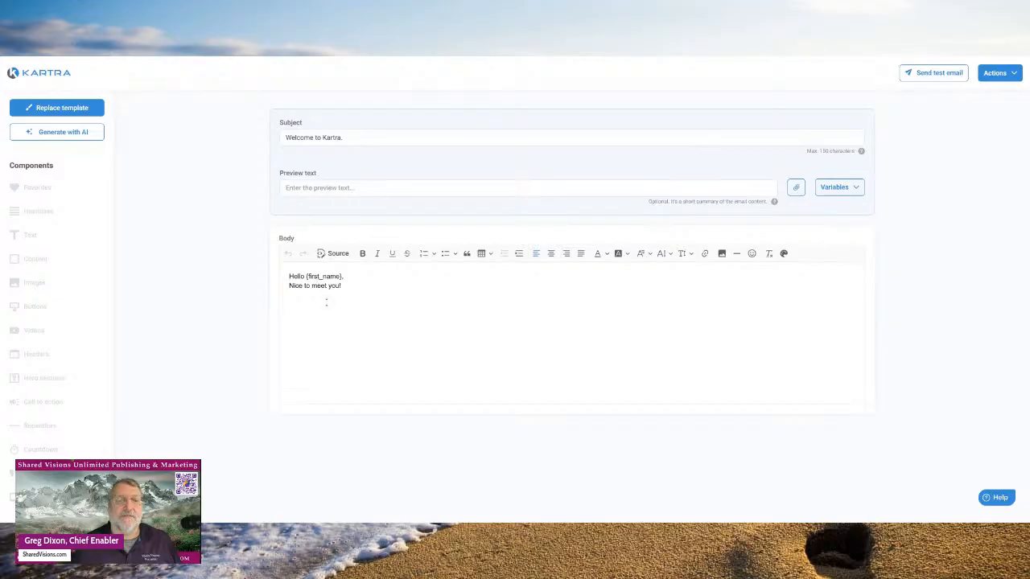
left_click(860, 188)
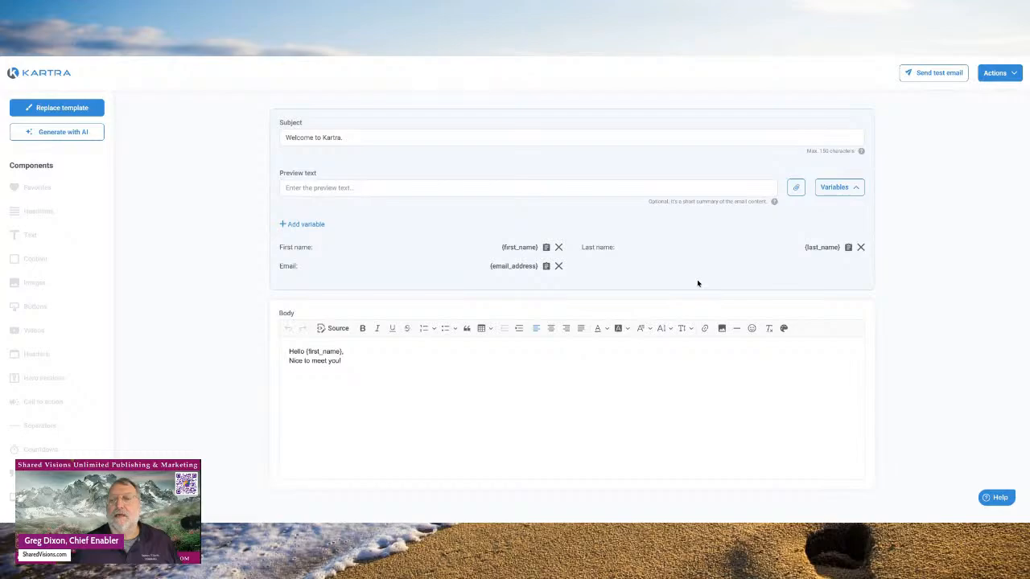
left_click(382, 187)
left_click(346, 137)
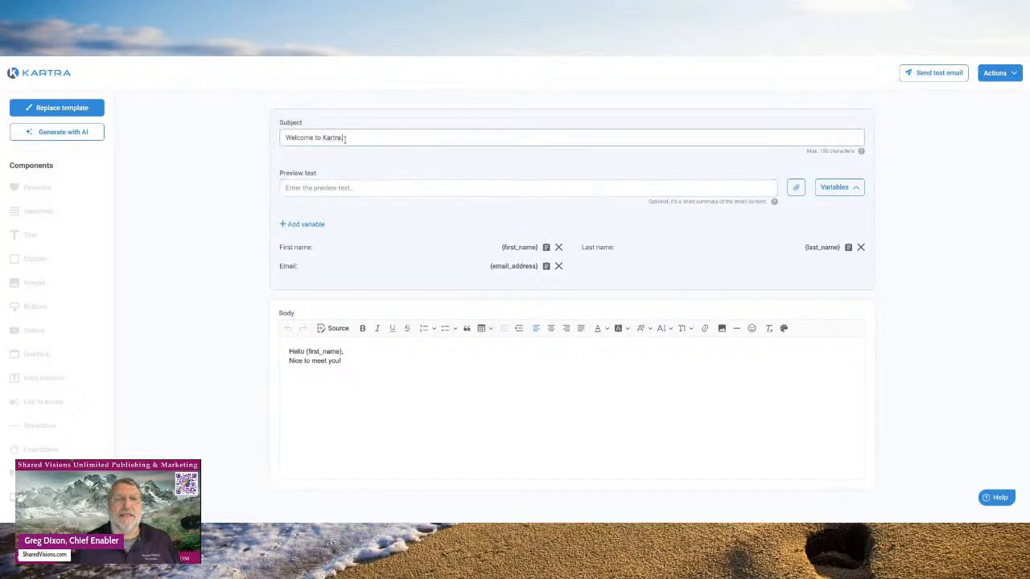
left_click_drag(349, 139, 274, 140)
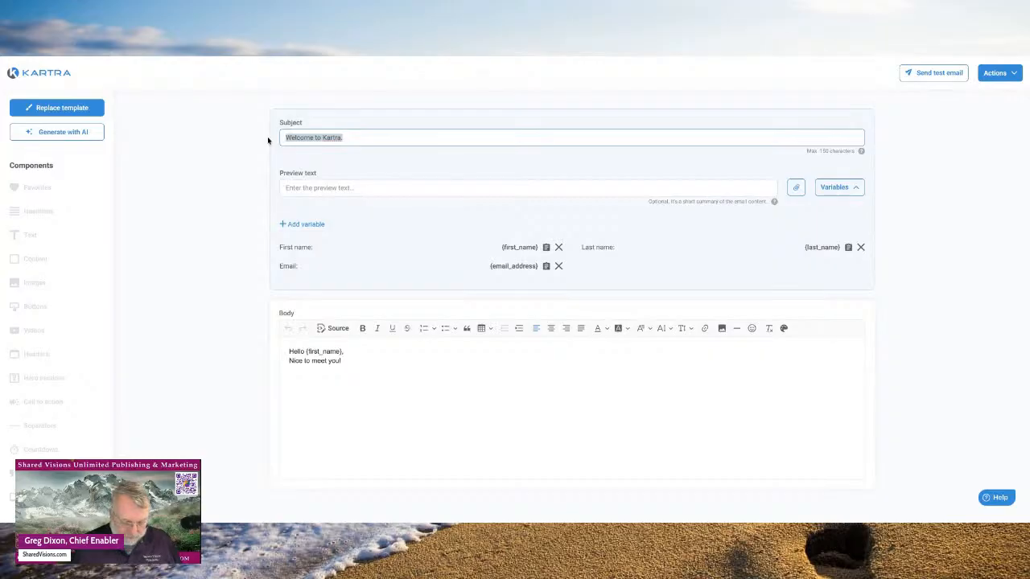
type("We")
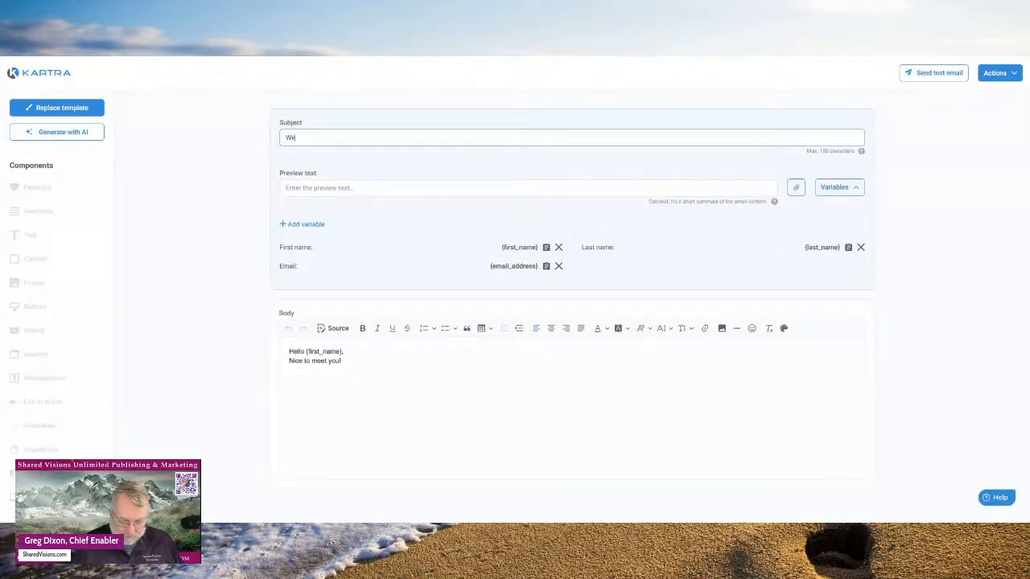
type("lcome to ")
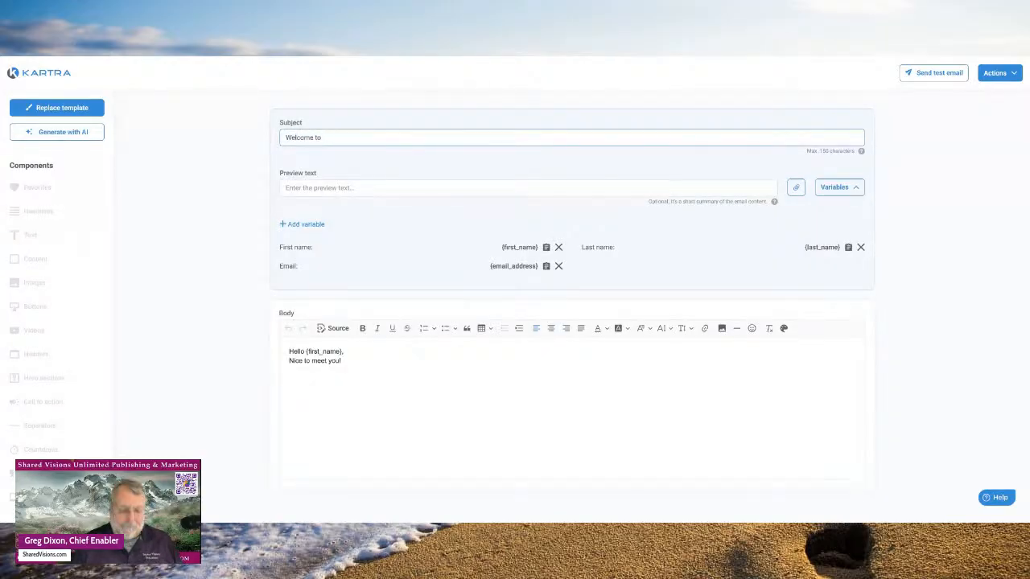
type("Sha")
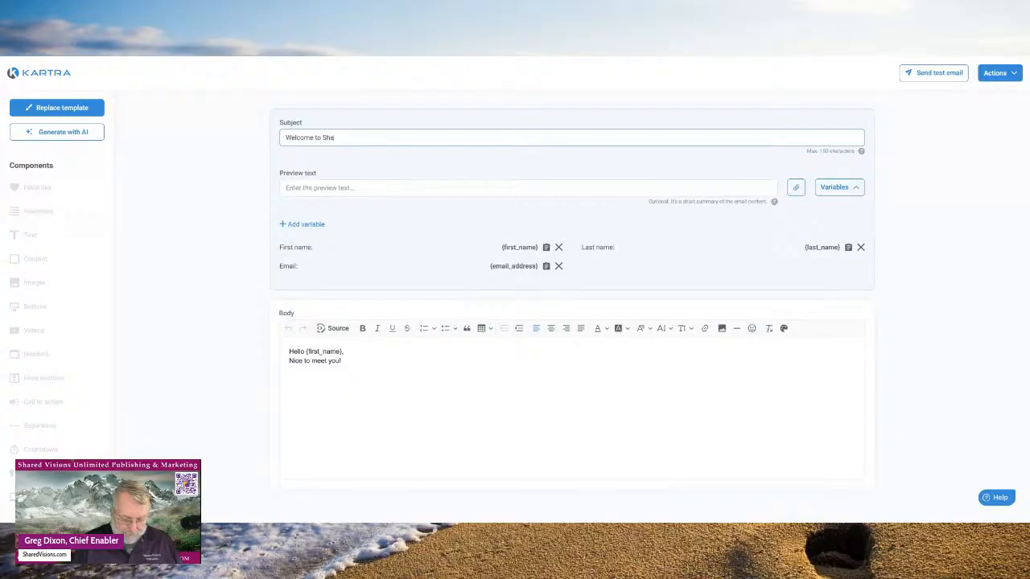
type("red Cision")
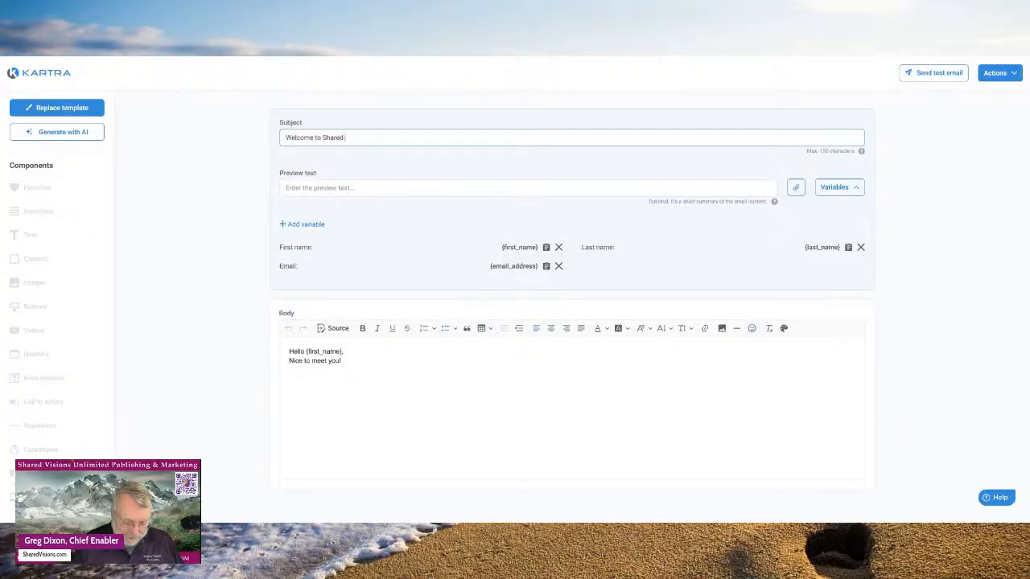
type("Visions")
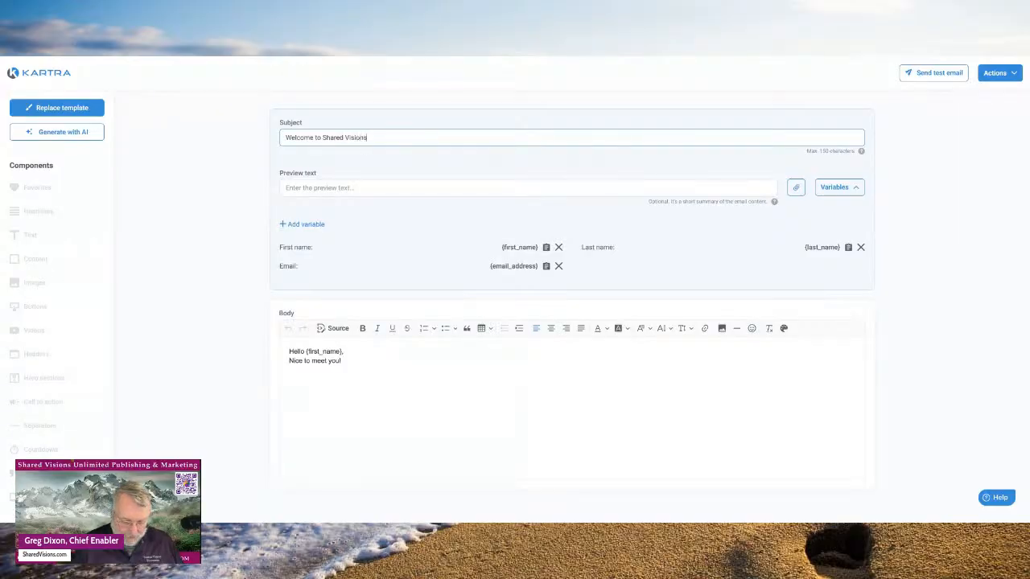
type(" Unlim")
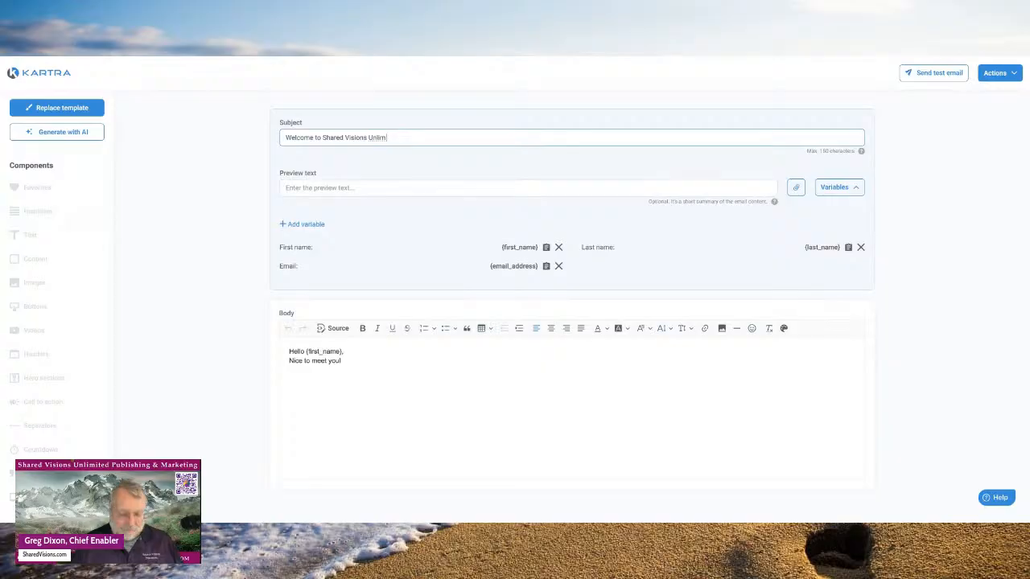
type("ited")
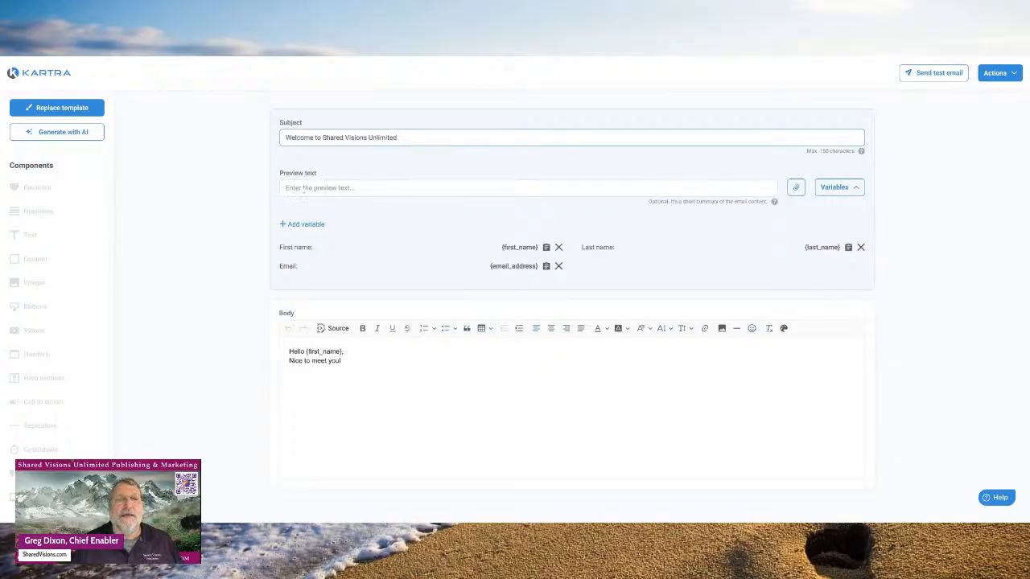
- Enter 'Shared Visions Unlimited' as the preview text, correcting the typos along the way
left_click(314, 190)
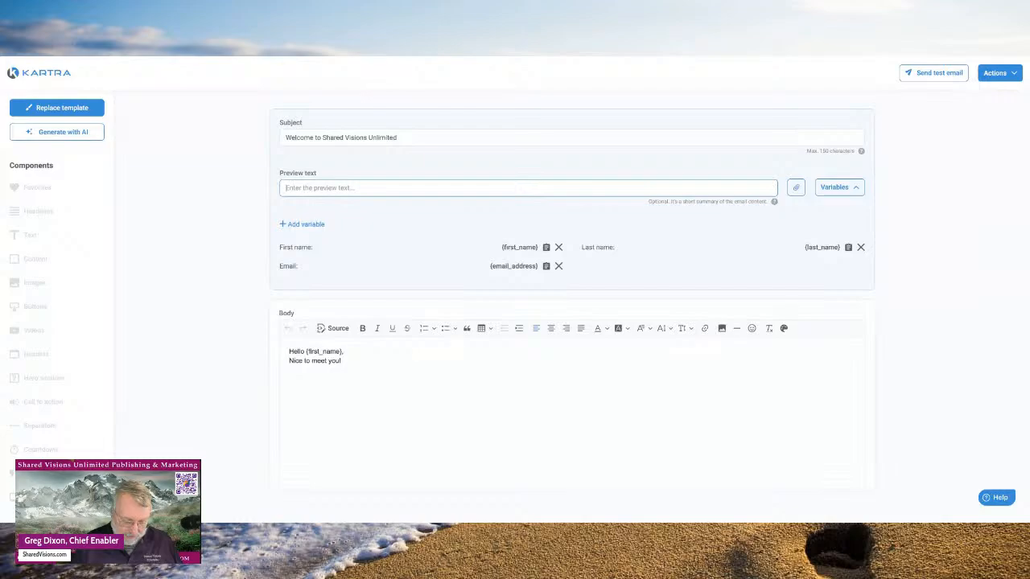
type("J")
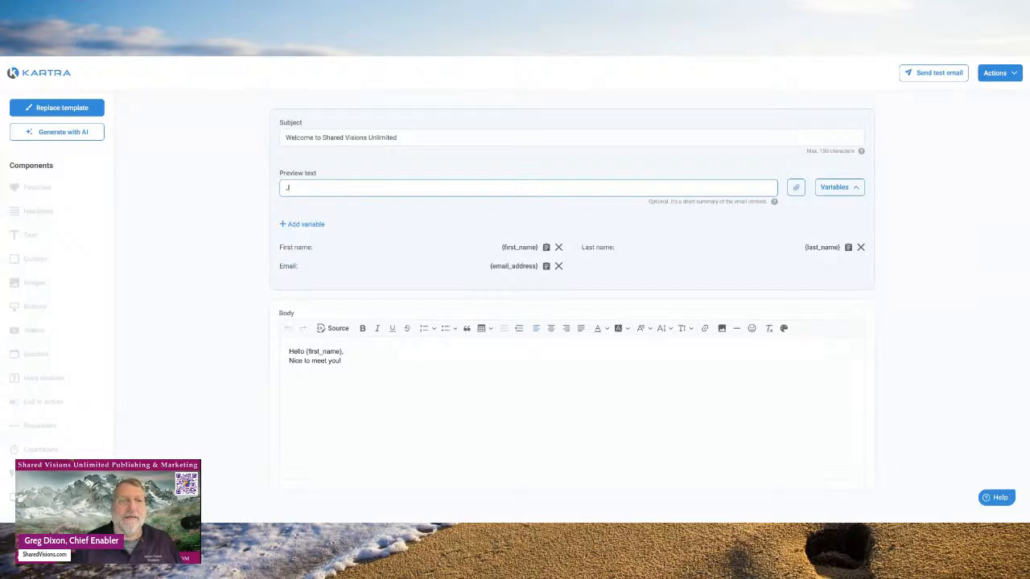
key("BackSpace")
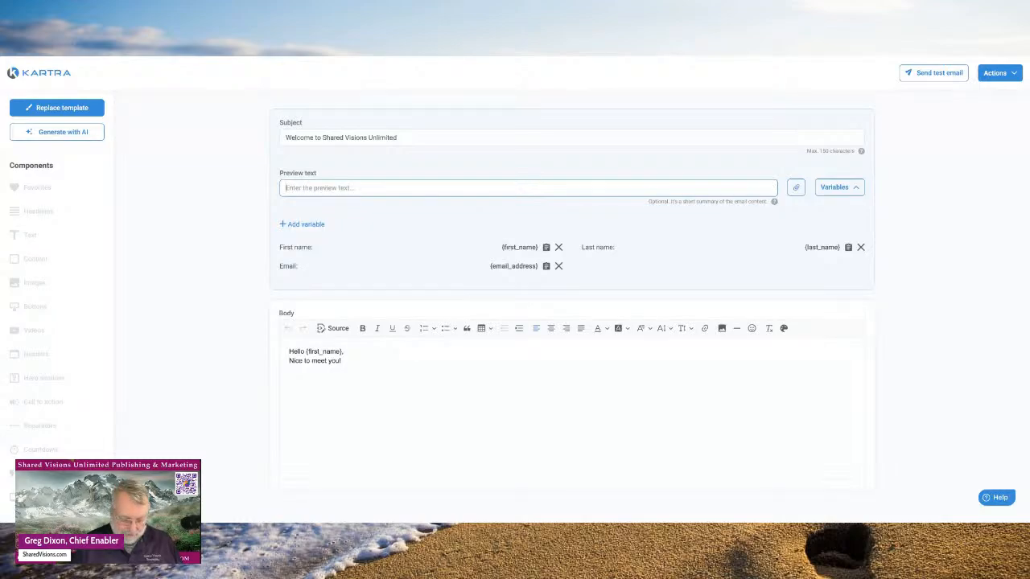
type("Shared C")
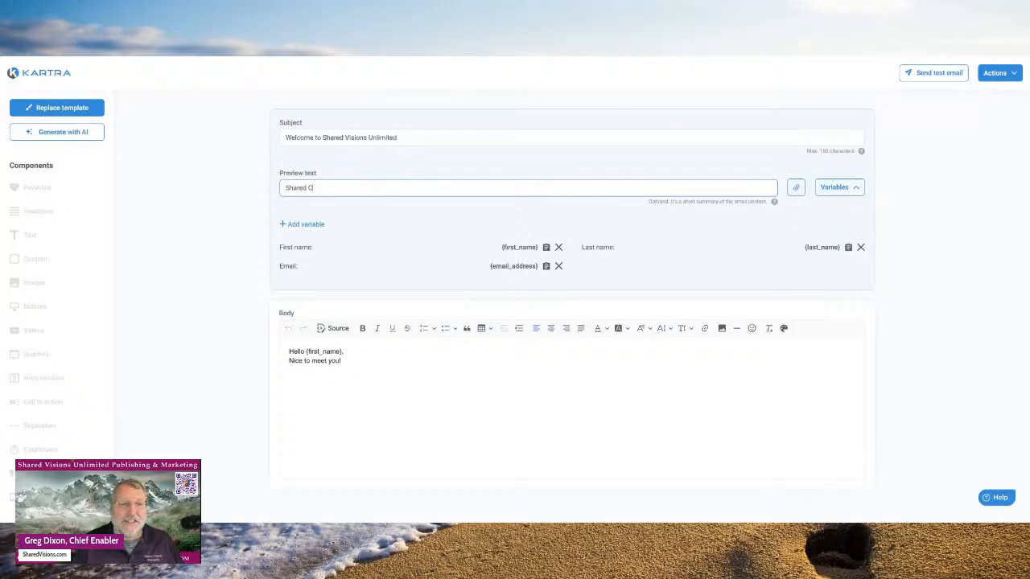
key("BackSpace")
type("Vi")
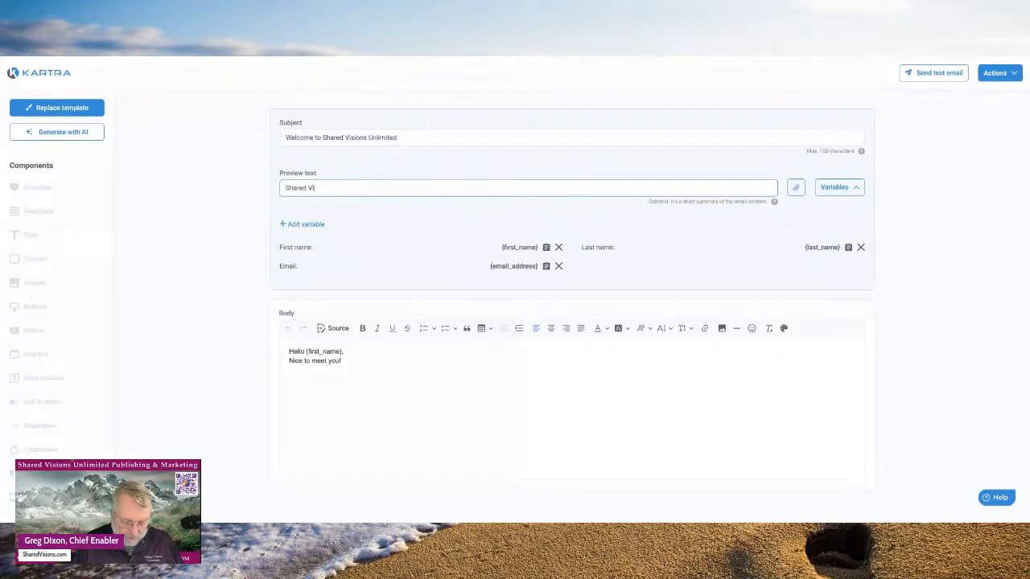
type("sions ")
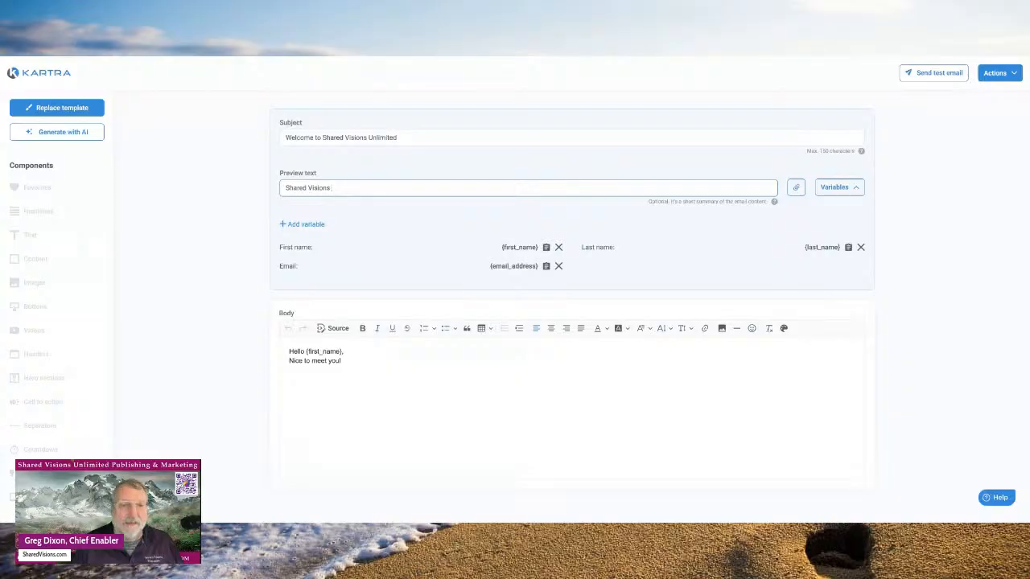
type("Un")
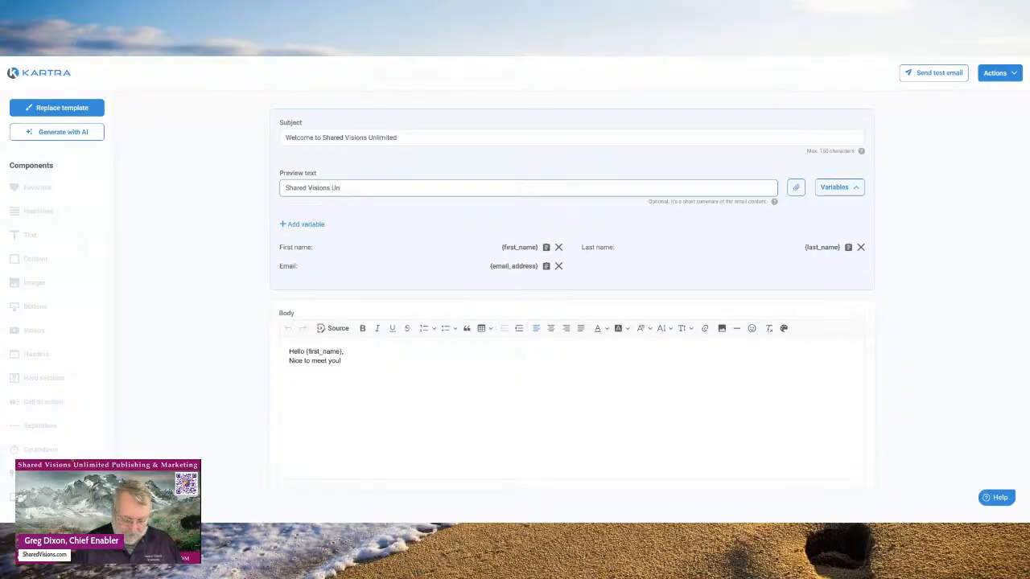
type("limited")
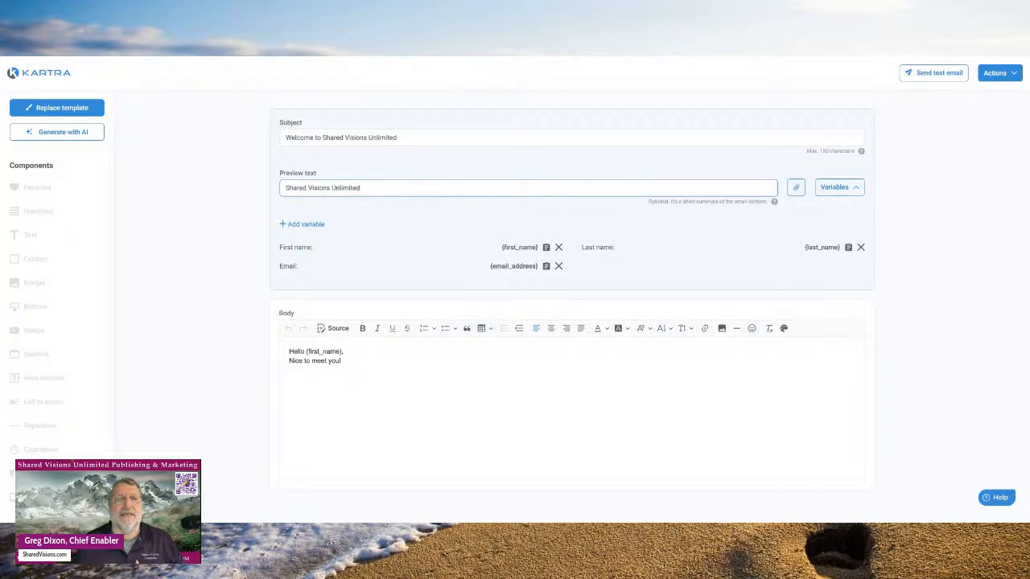
left_click(399, 138)
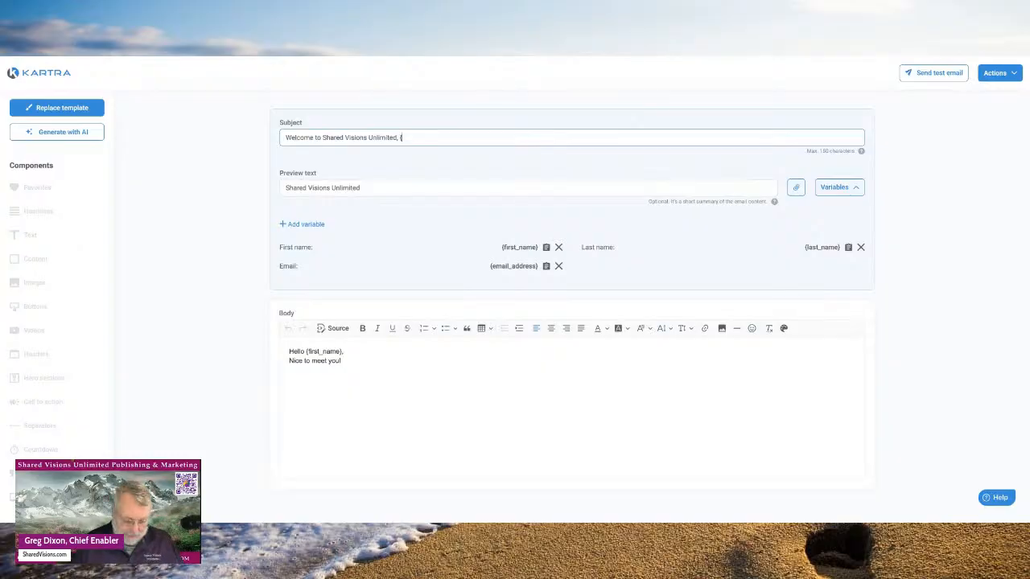
- Append ', {first_name}' to the subject so it reads 'Welcome to Shared Visions Unlimited, {first_name}'
type(", {first_")
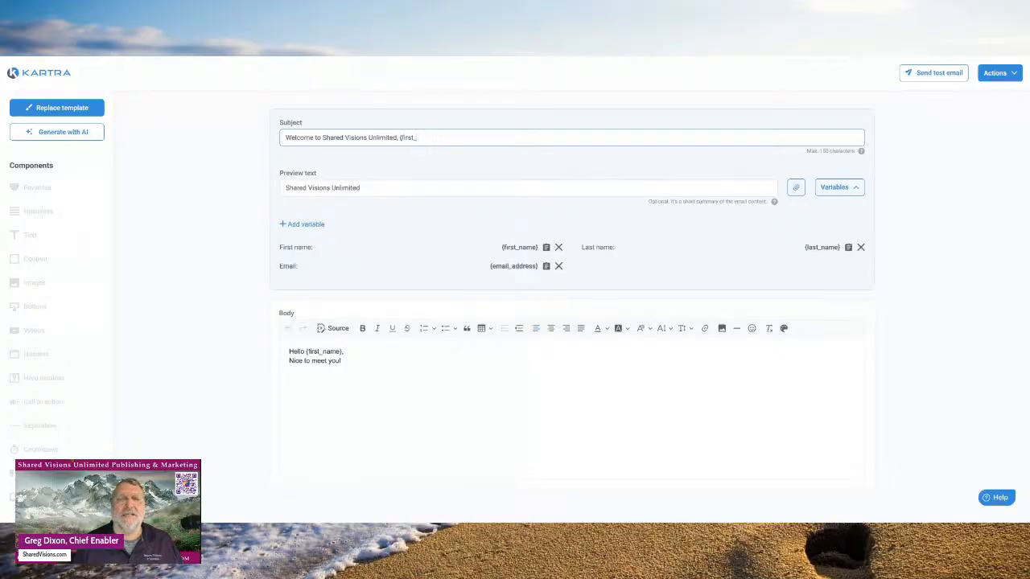
type("name")
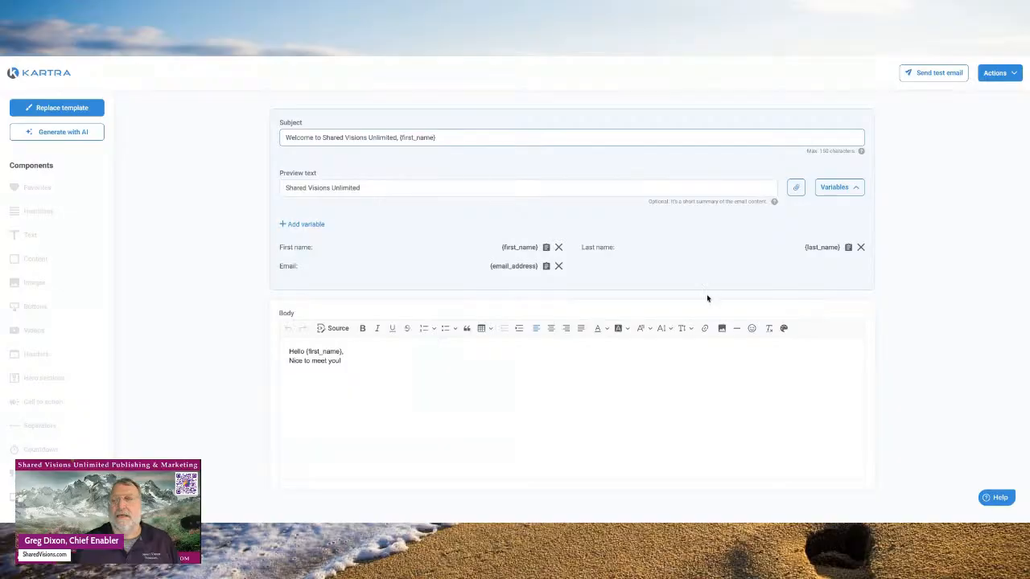
- Choose Save & Exit from the email editor's Actions menu
left_click(1002, 74)
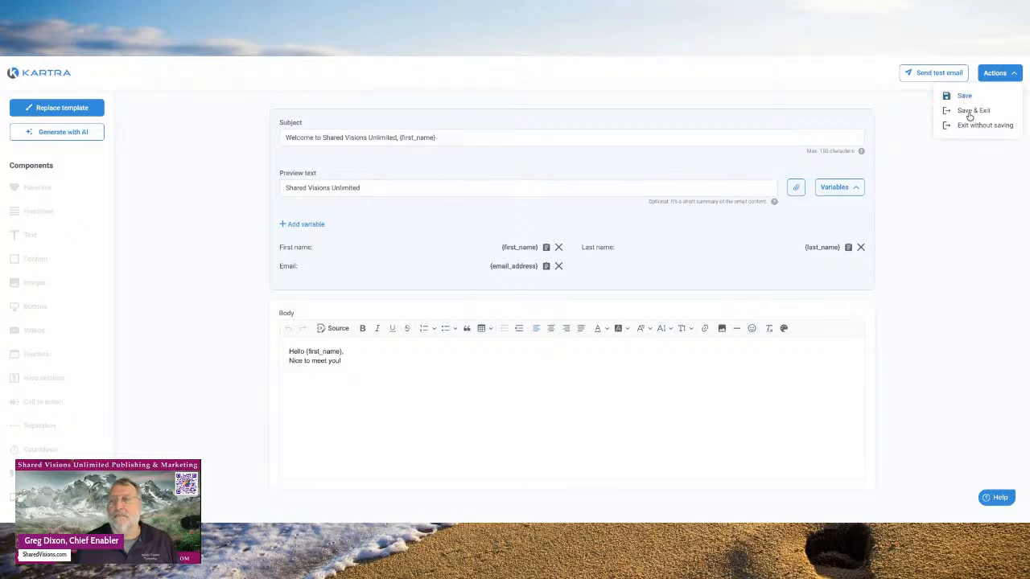
left_click(969, 113)
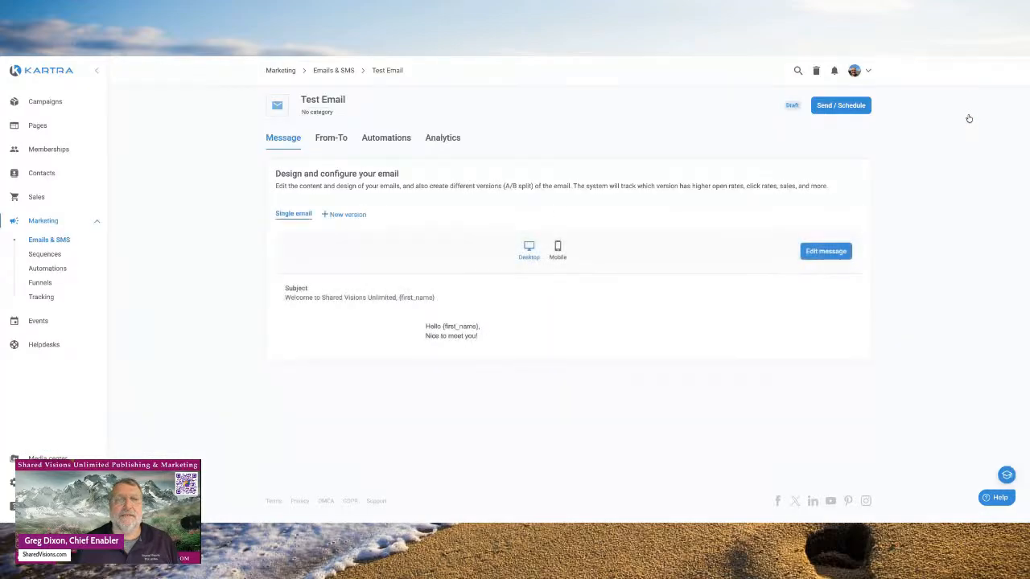
- On the From-To tab, change the recipient condition combiner from And to Or
left_click(330, 140)
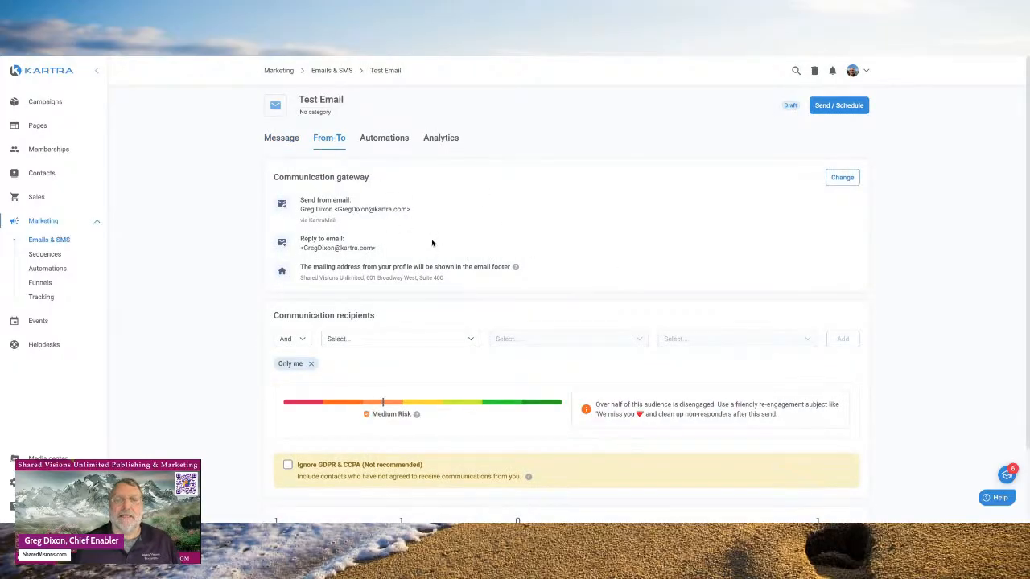
scroll(437, 233, "down", 2)
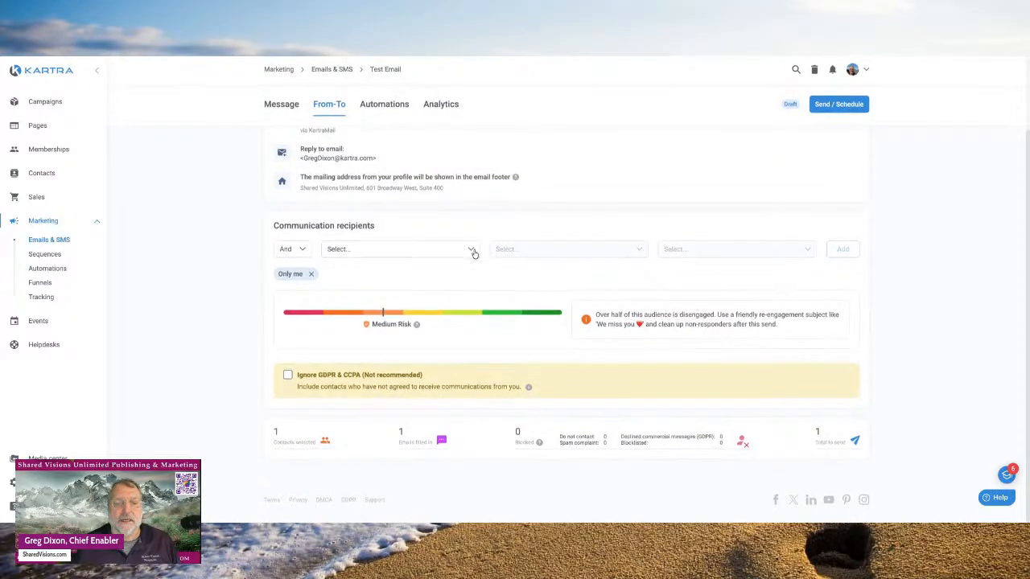
scroll(475, 255, "up", 2)
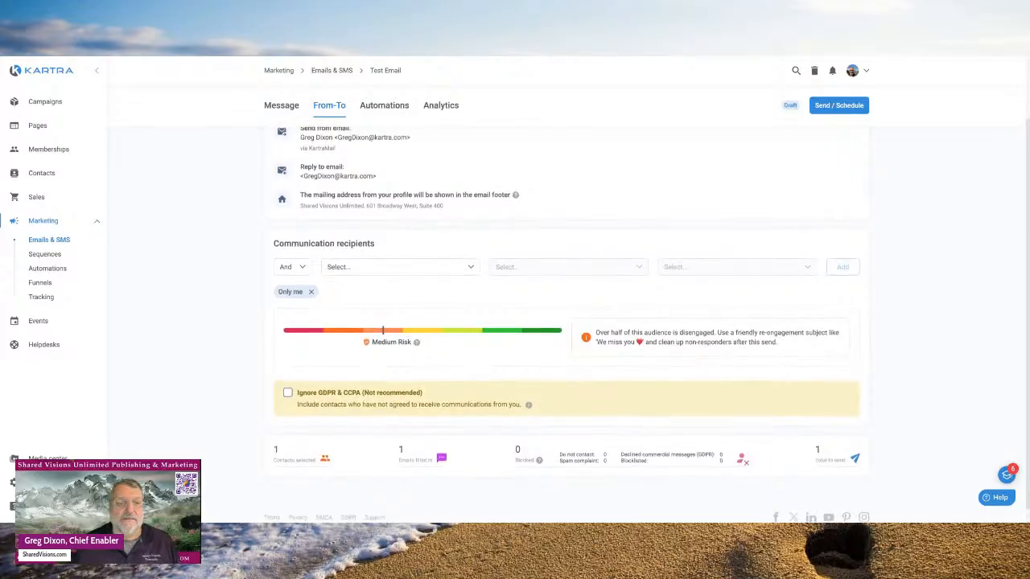
scroll(474, 339, "down", 2)
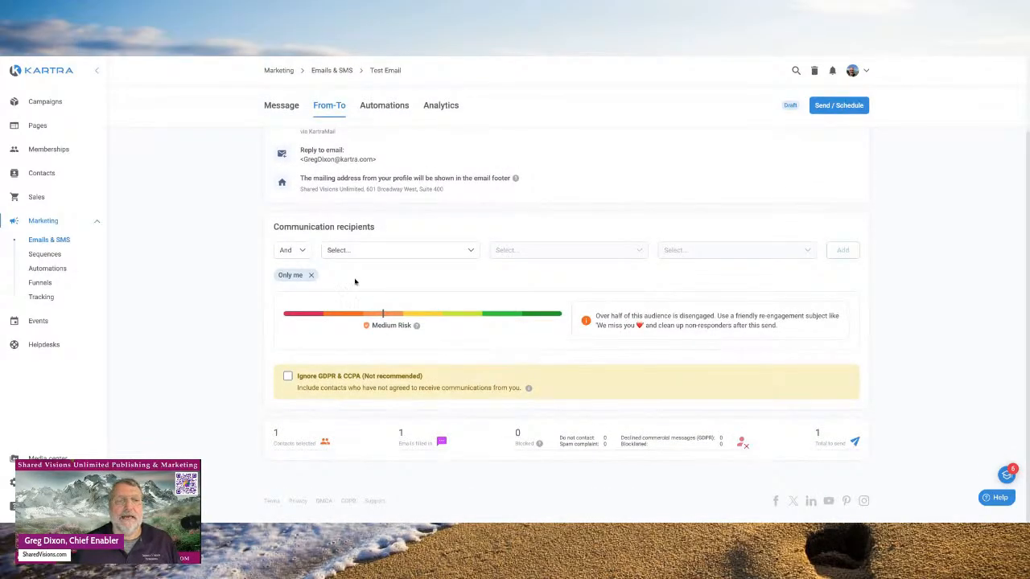
left_click(302, 250)
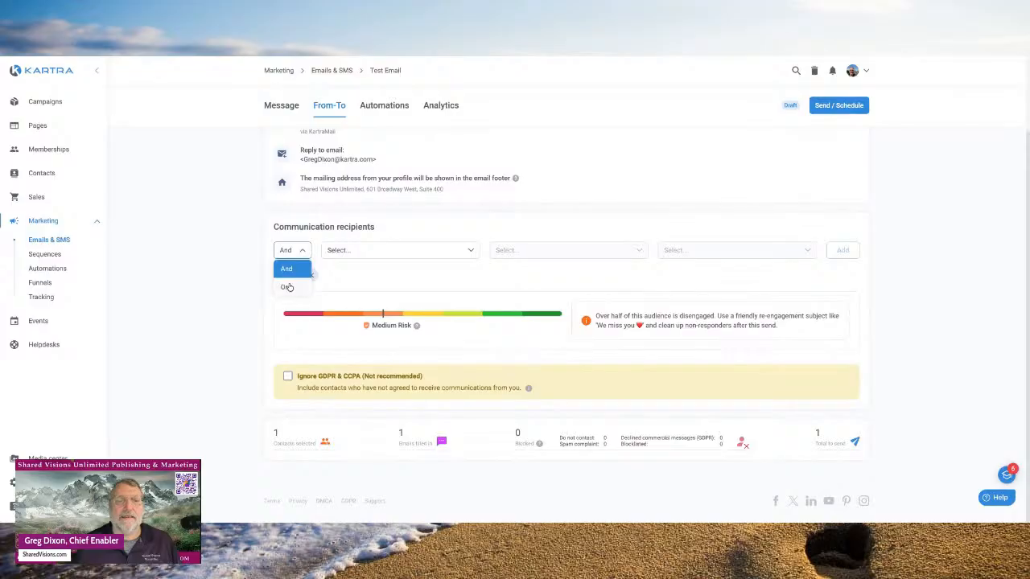
left_click(287, 288)
- Add a 'Subscribed to list' recipient condition for the Story Van TV list
left_click(472, 256)
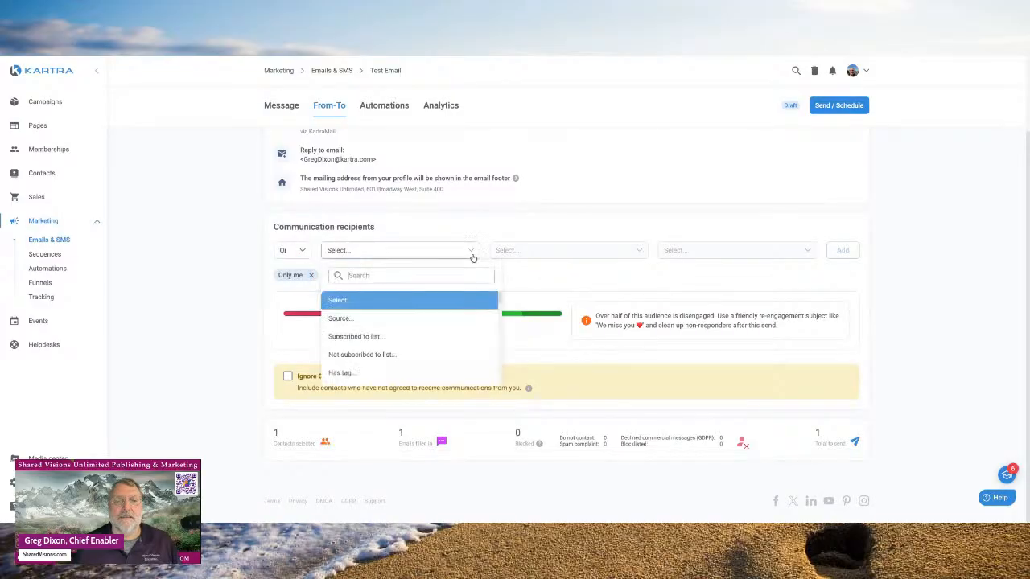
scroll(442, 311, "down", 1)
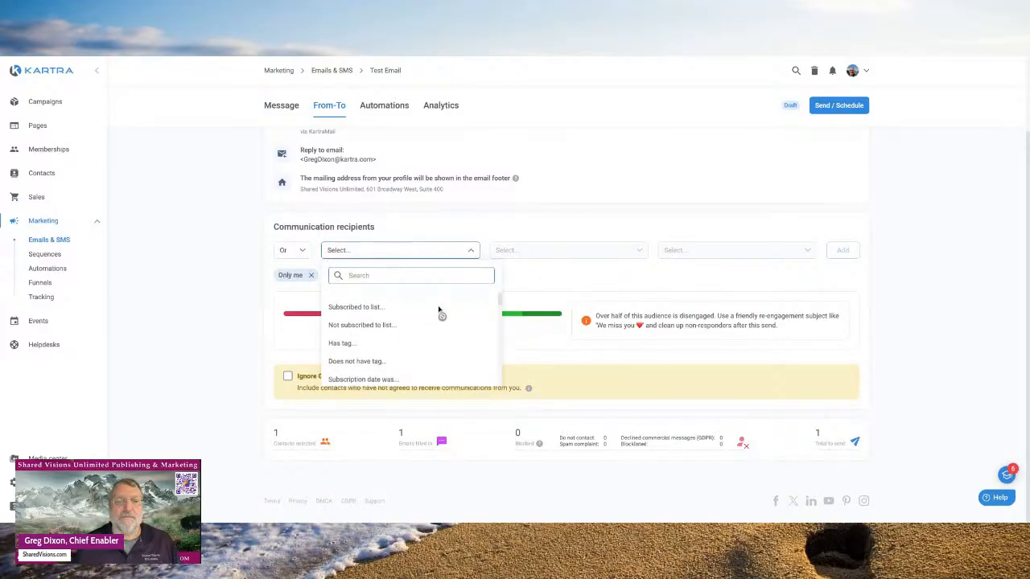
left_click(364, 307)
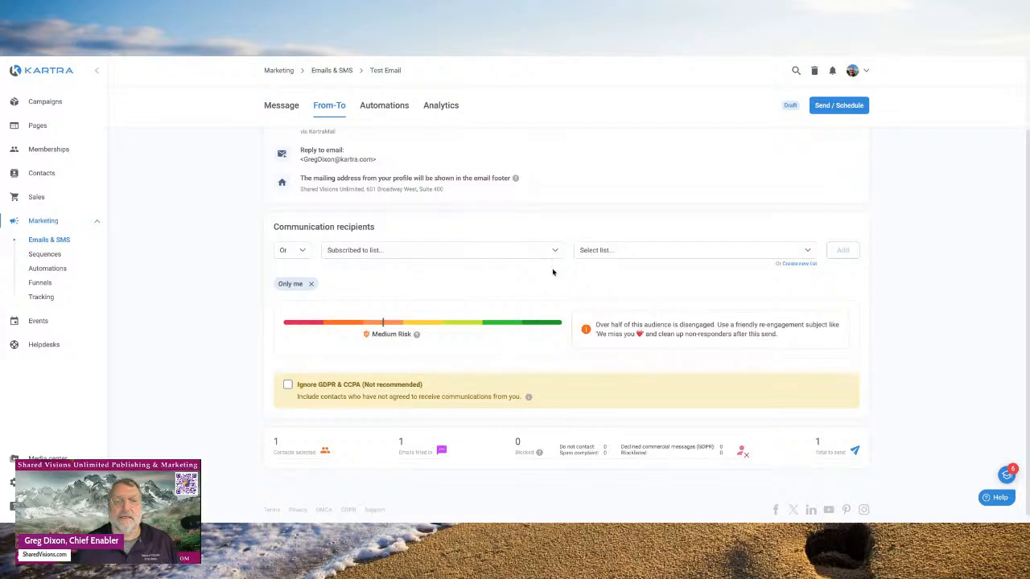
left_click(807, 251)
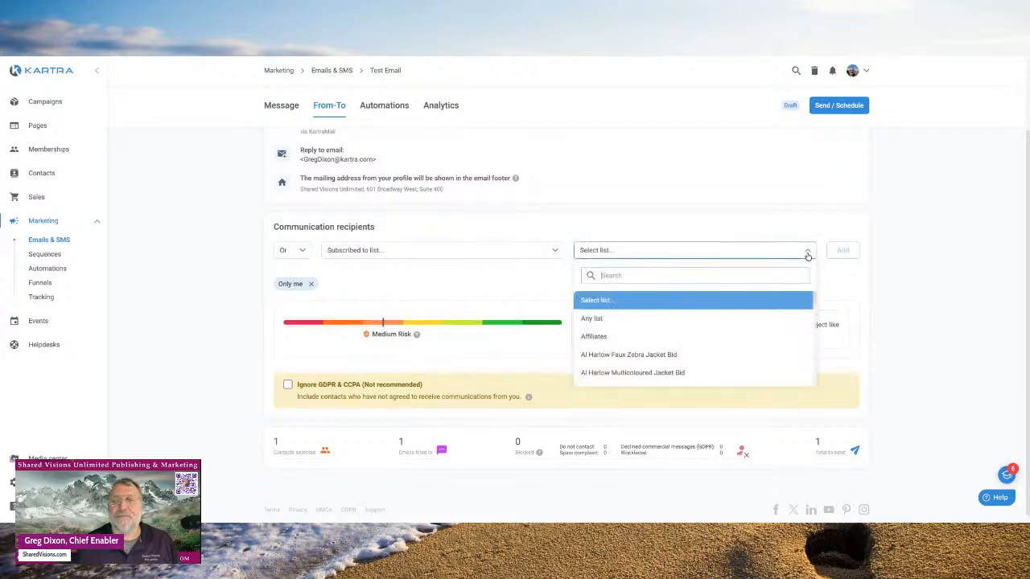
scroll(737, 295, "down", 10)
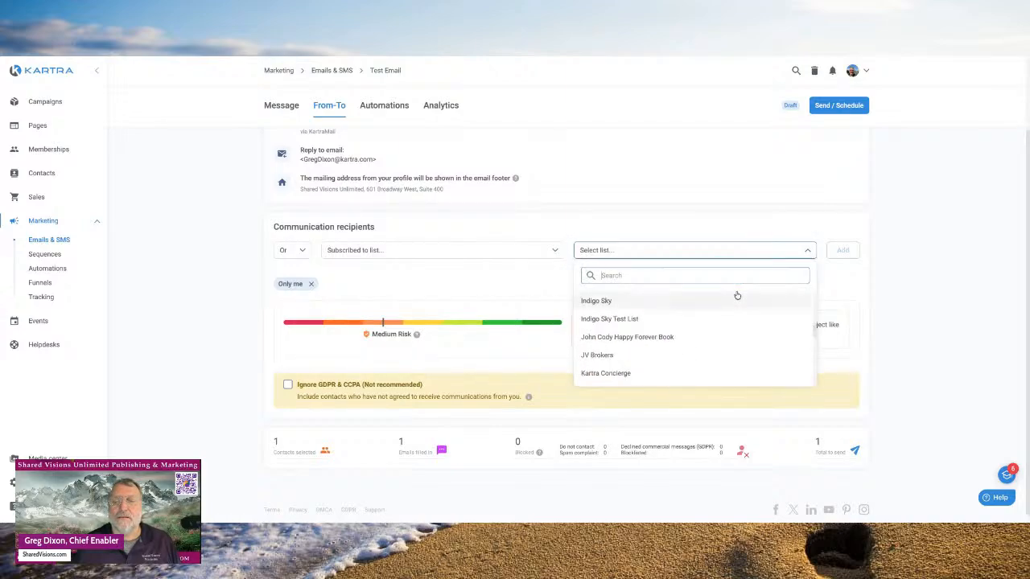
scroll(696, 336, "down", 8)
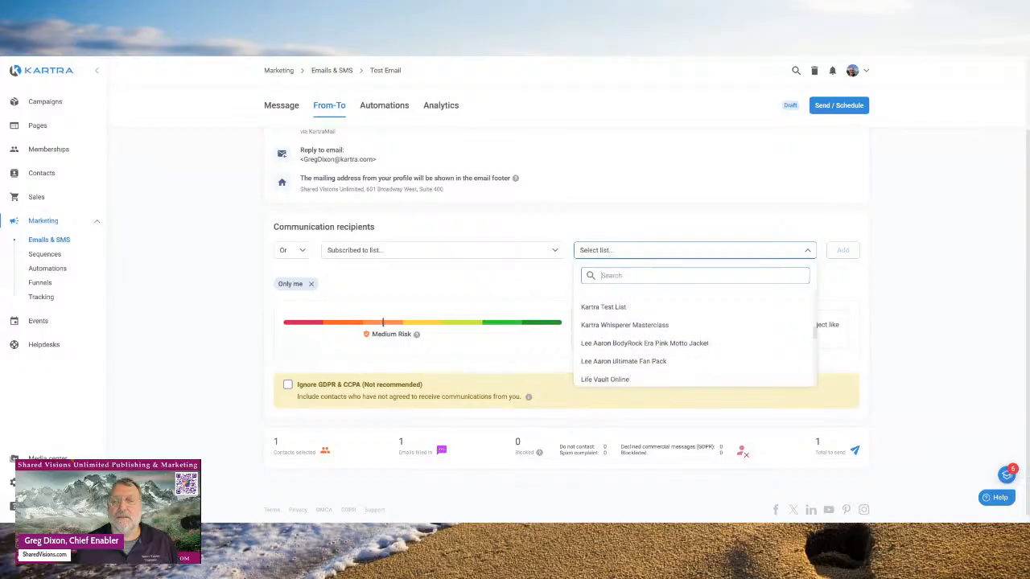
scroll(695, 337, "down", 6)
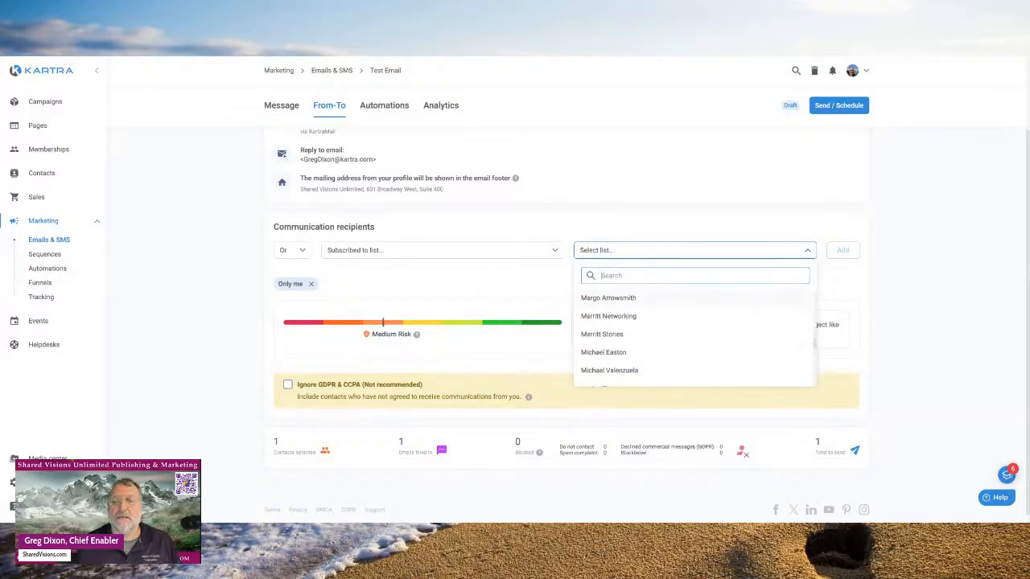
scroll(695, 336, "down", 8)
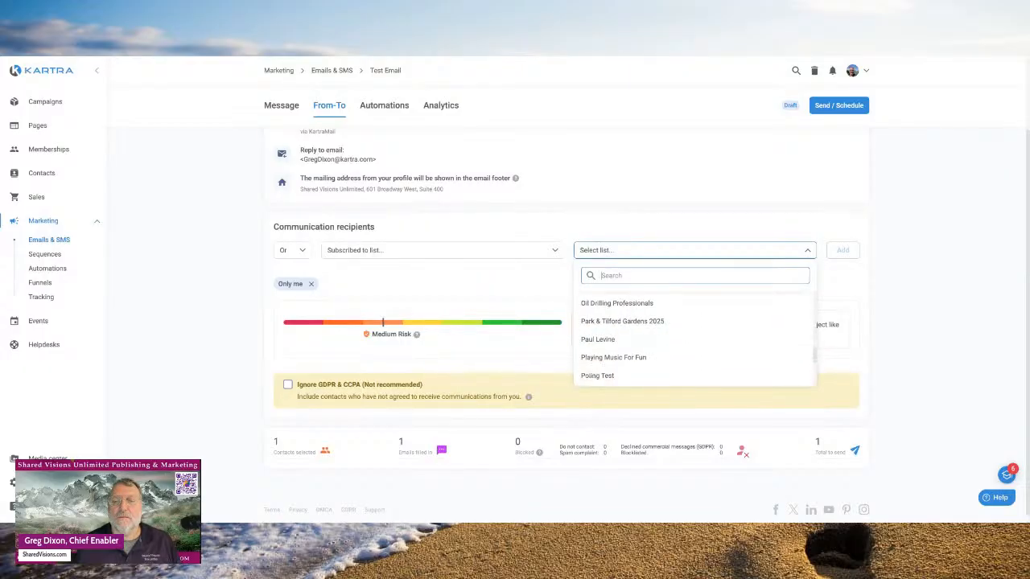
scroll(695, 336, "down", 8)
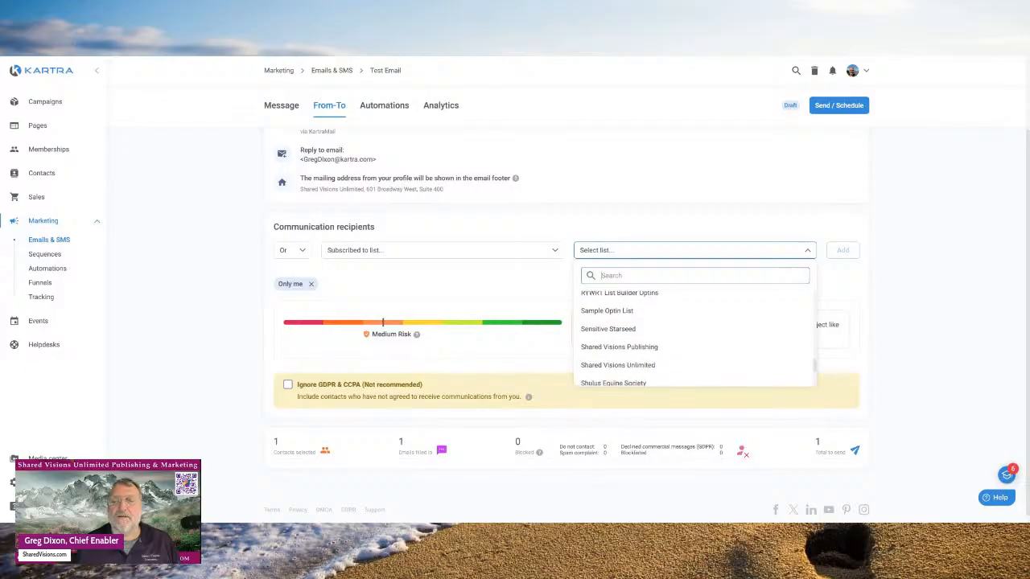
scroll(696, 337, "down", 3)
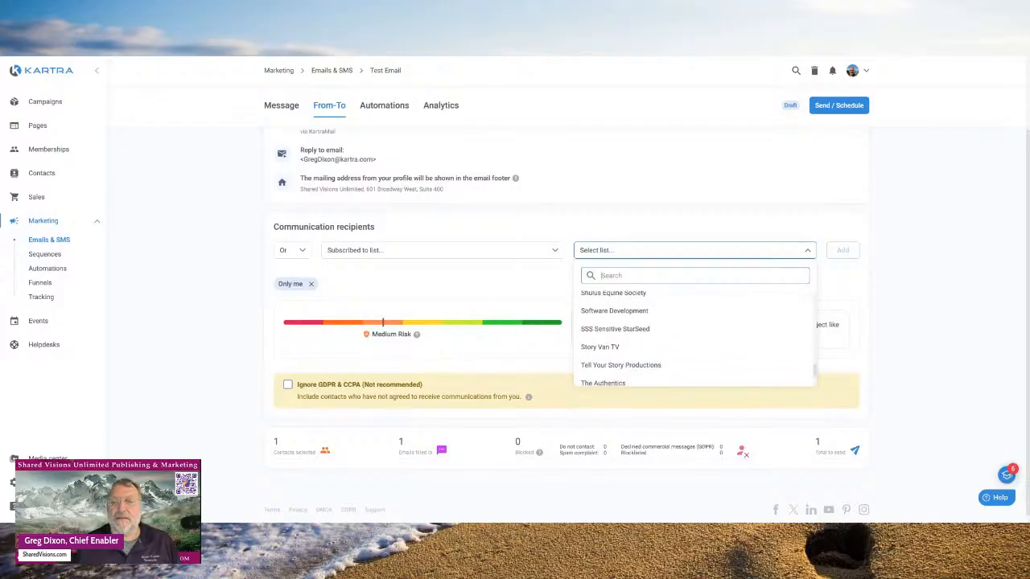
left_click(600, 344)
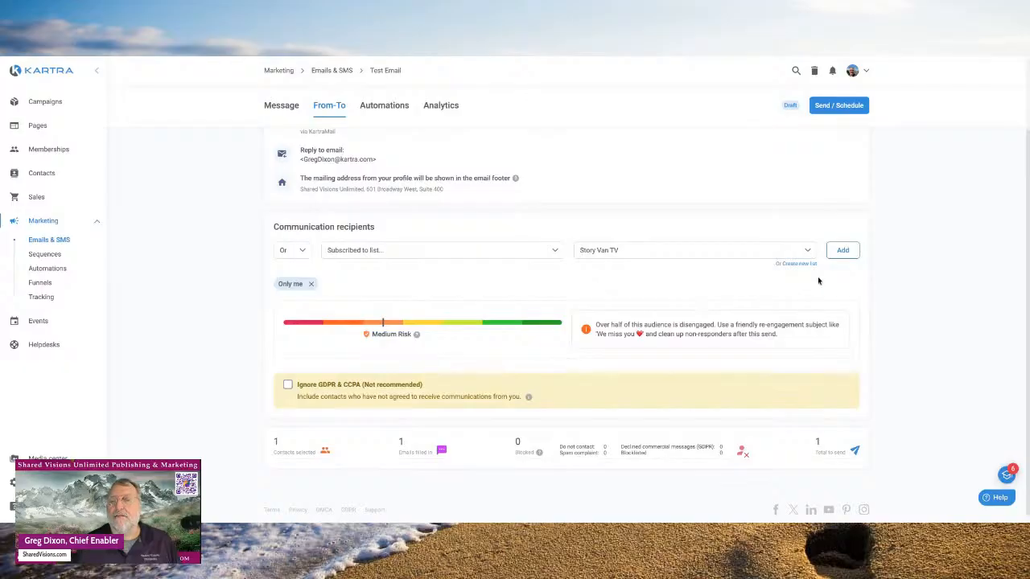
left_click(843, 252)
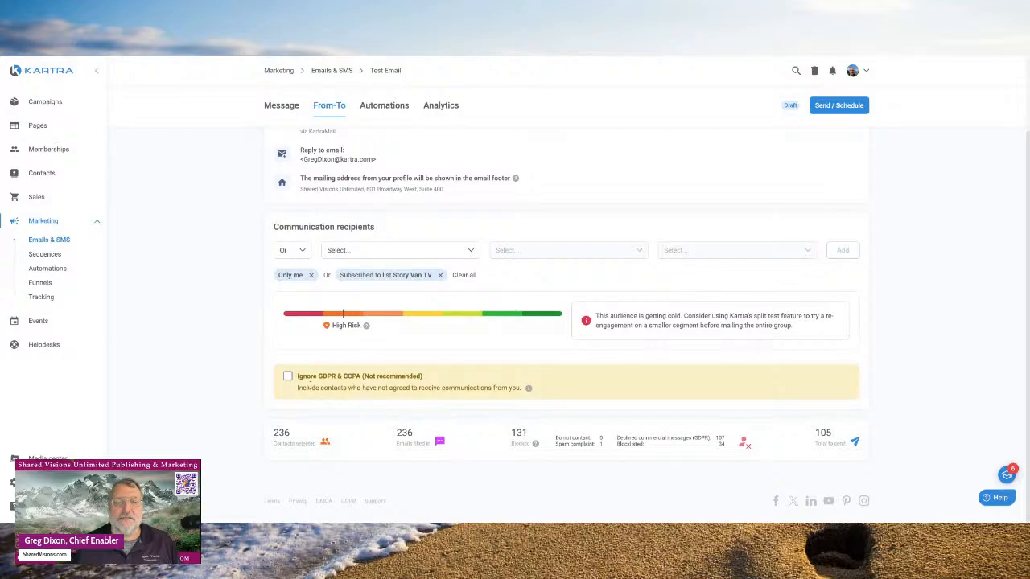
left_click(288, 377)
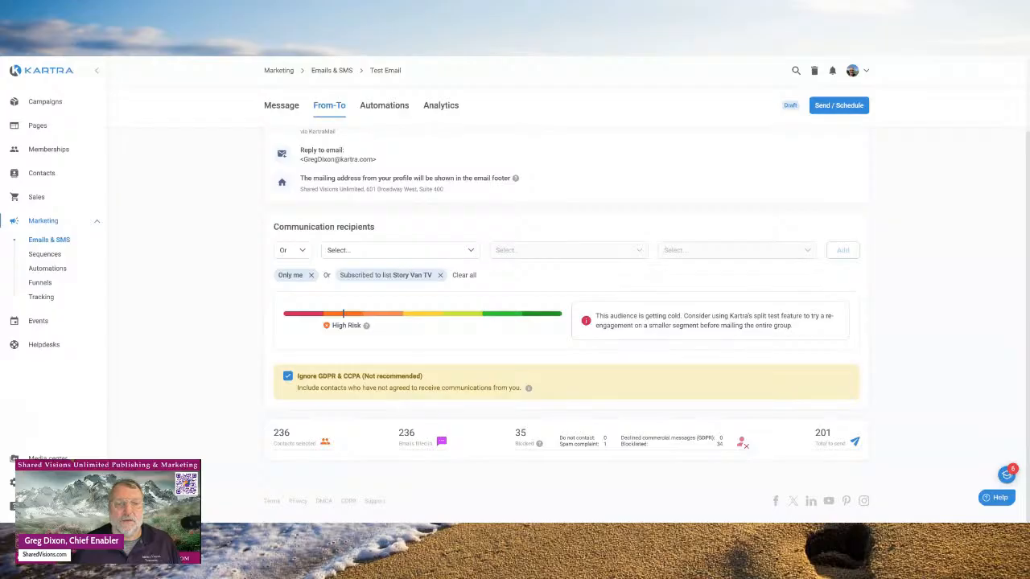
left_click(288, 376)
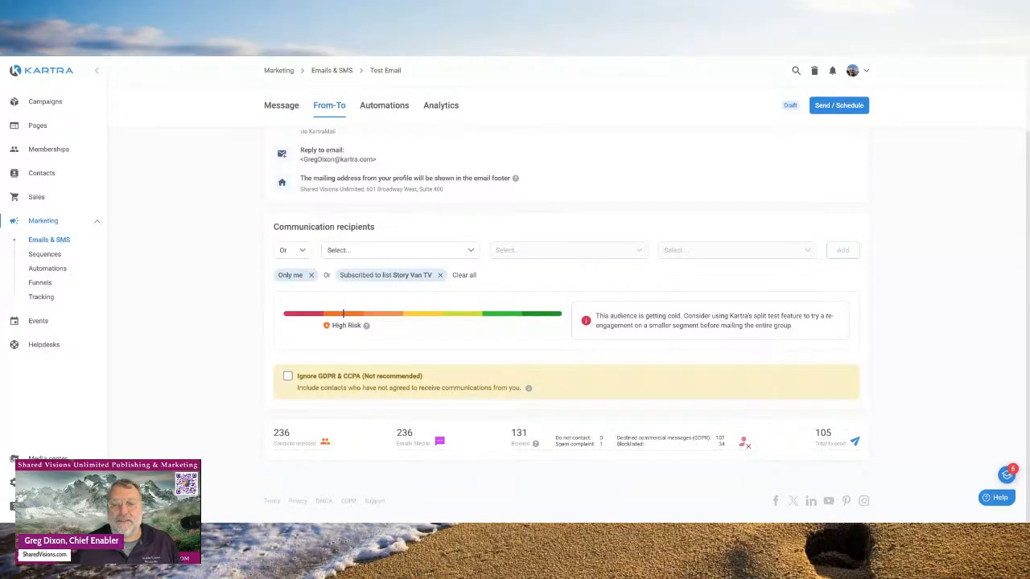
scroll(567, 322, "up", 1)
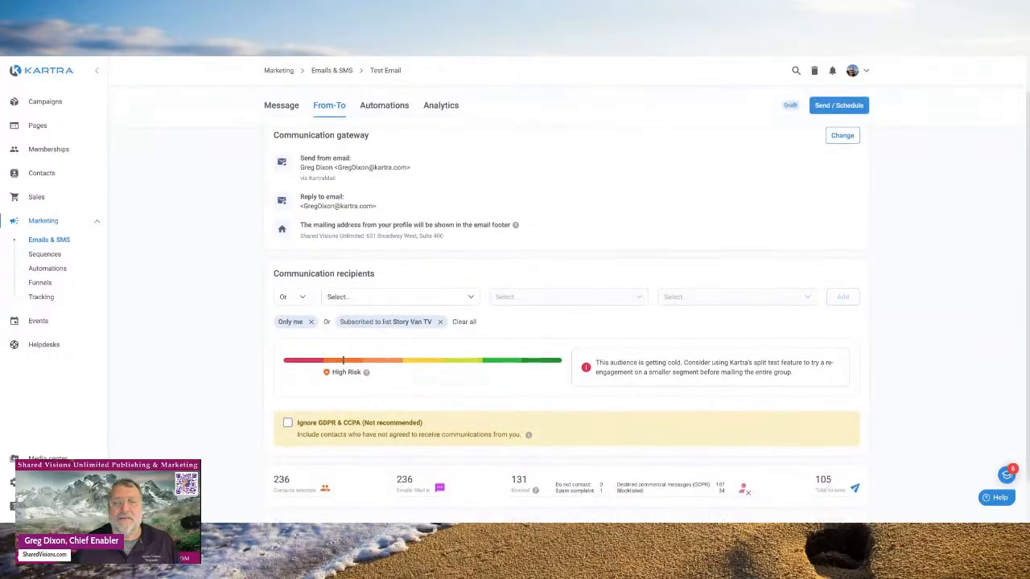
- Add a 'Subscribed to list' condition for Light Up Your Biz, giving 295 selected and 147 to send
left_click(471, 298)
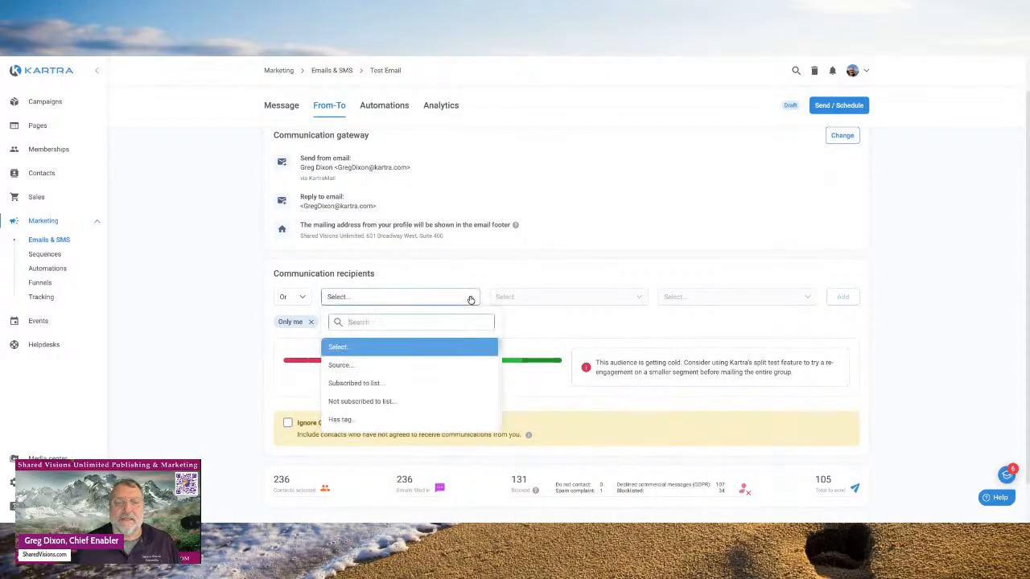
left_click(375, 387)
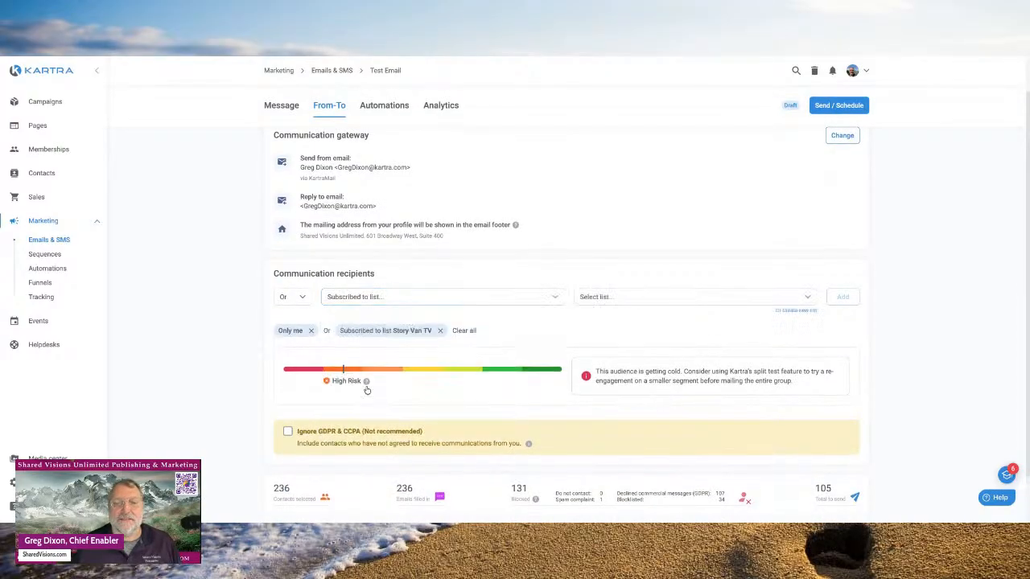
left_click(808, 304)
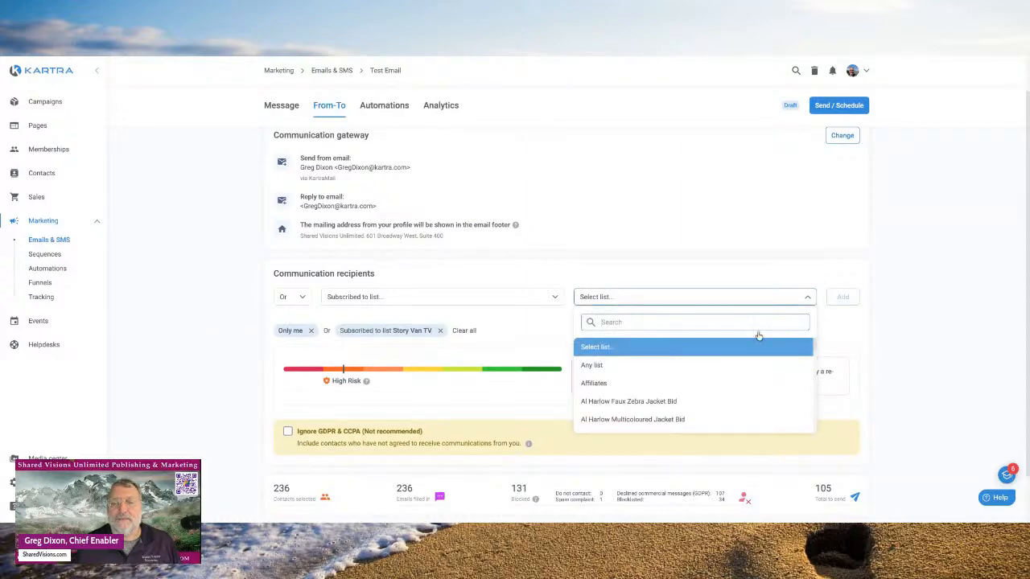
scroll(708, 371, "down", 3)
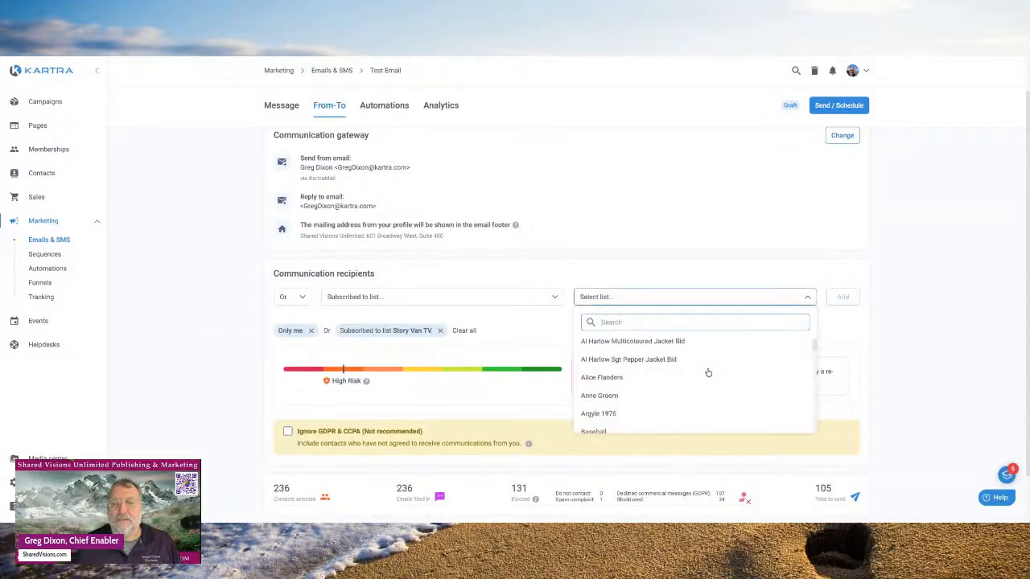
scroll(708, 373, "up", 3)
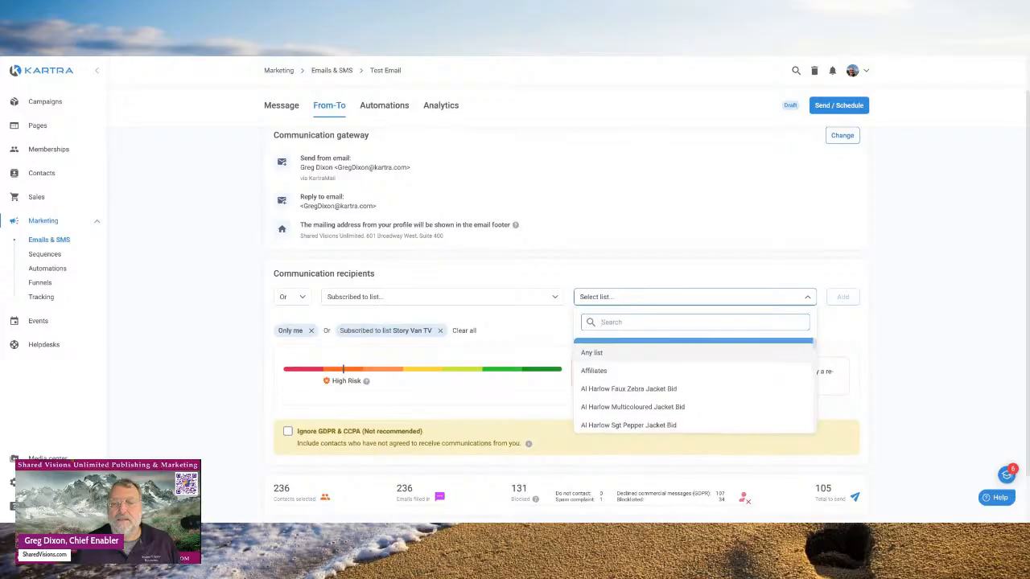
scroll(693, 386, "down", 8)
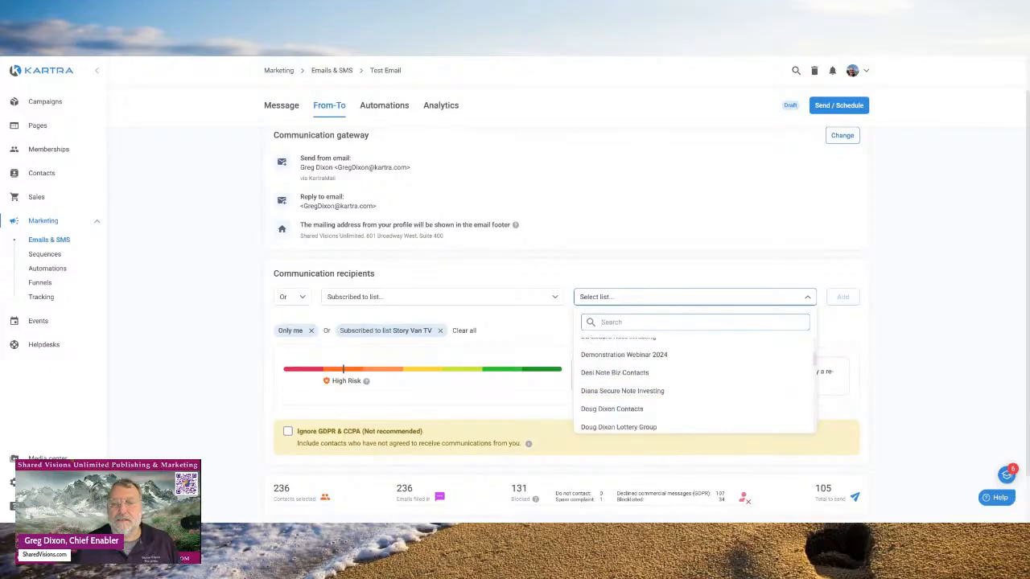
scroll(694, 385, "down", 10)
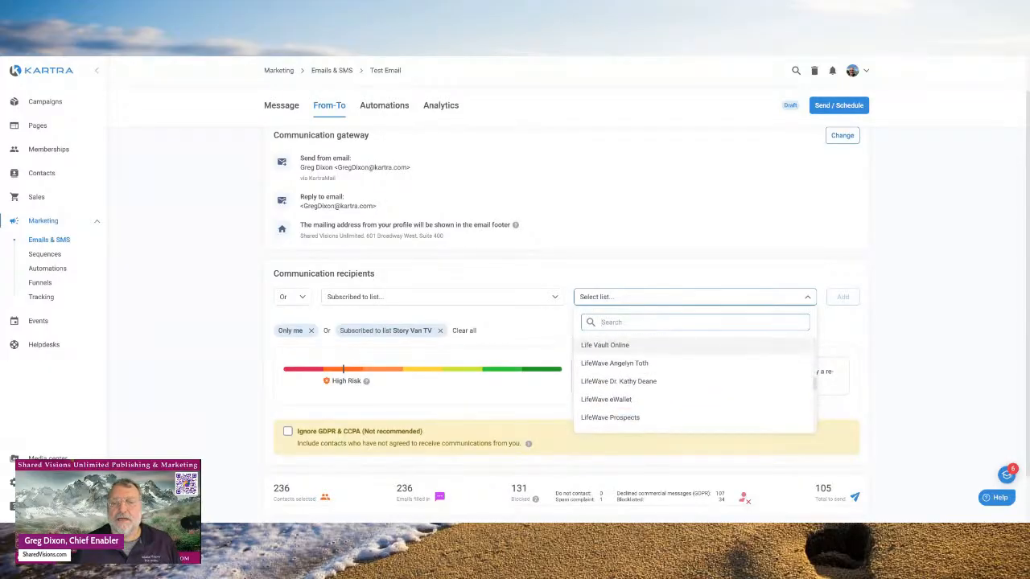
scroll(693, 387, "down", 4)
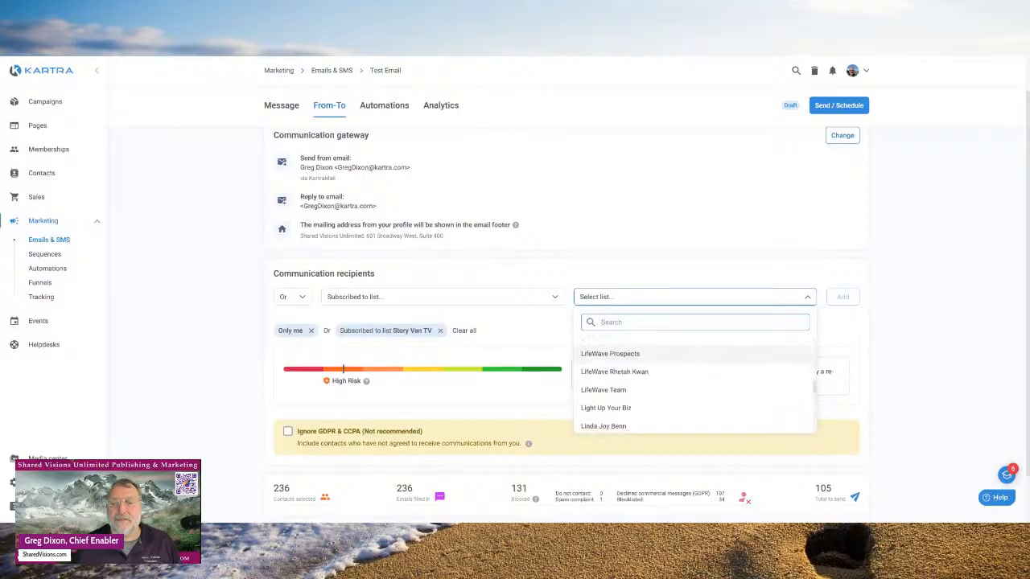
left_click(617, 408)
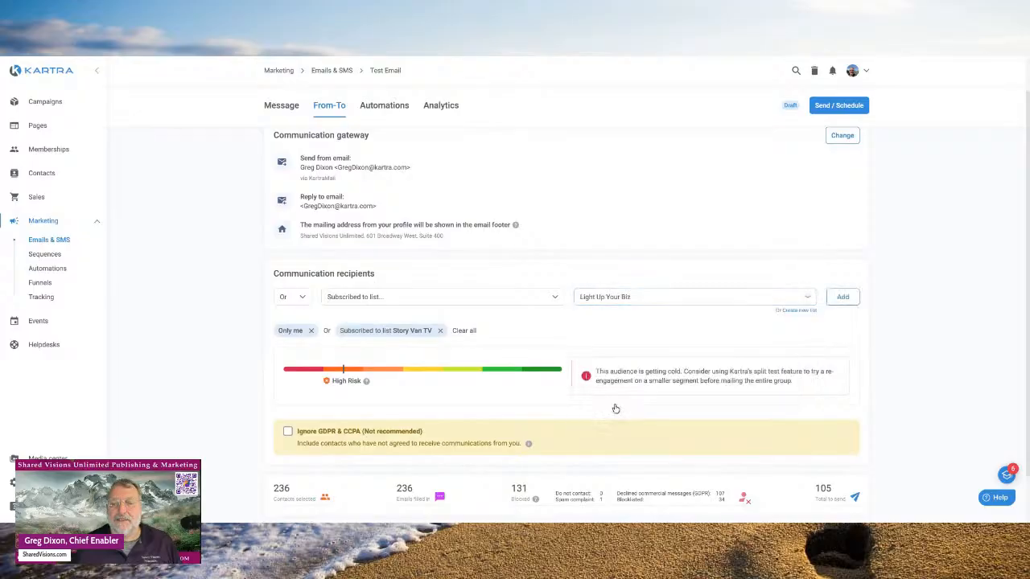
left_click(843, 297)
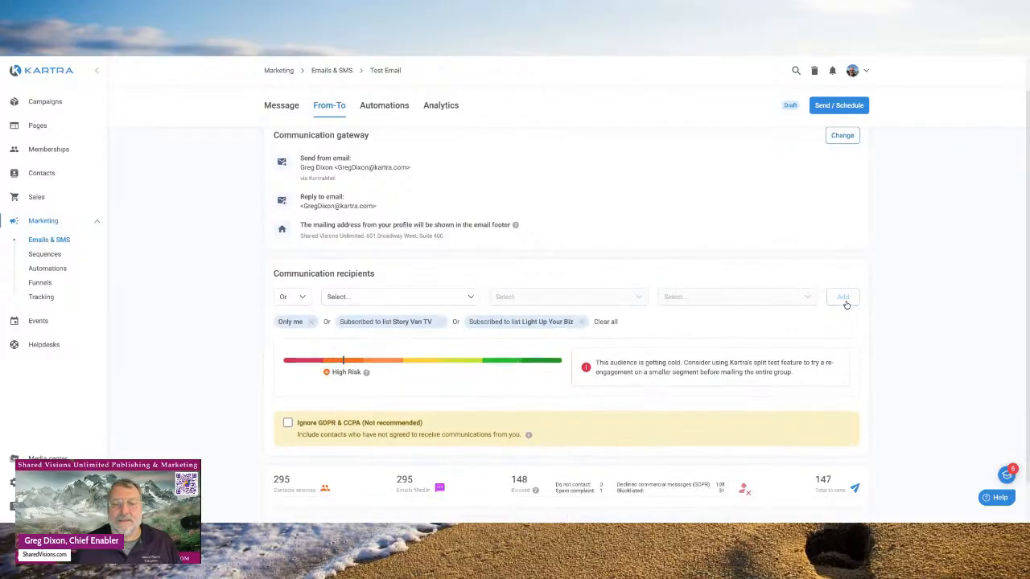
scroll(699, 310, "down", 1)
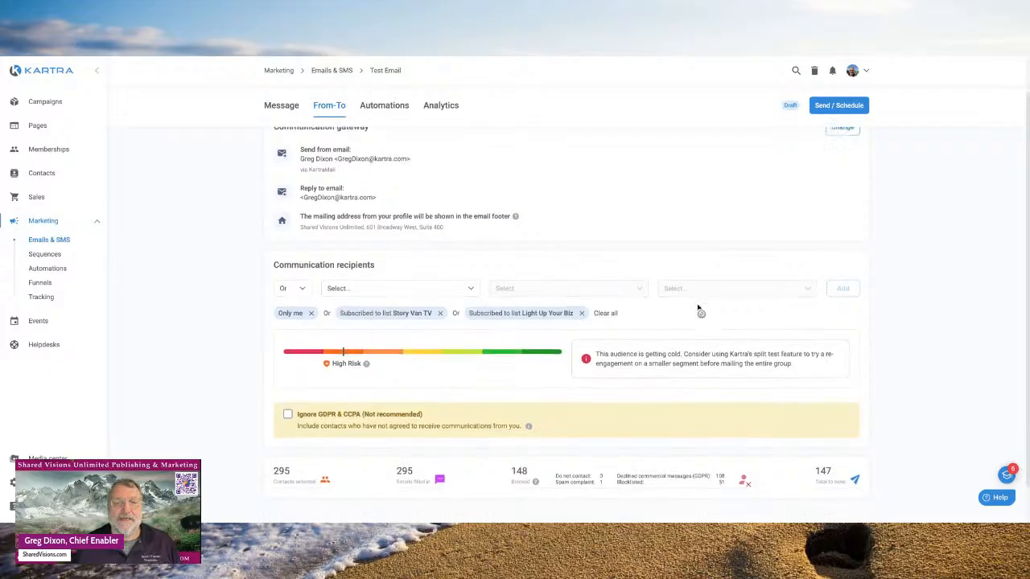
scroll(698, 309, "up", 2)
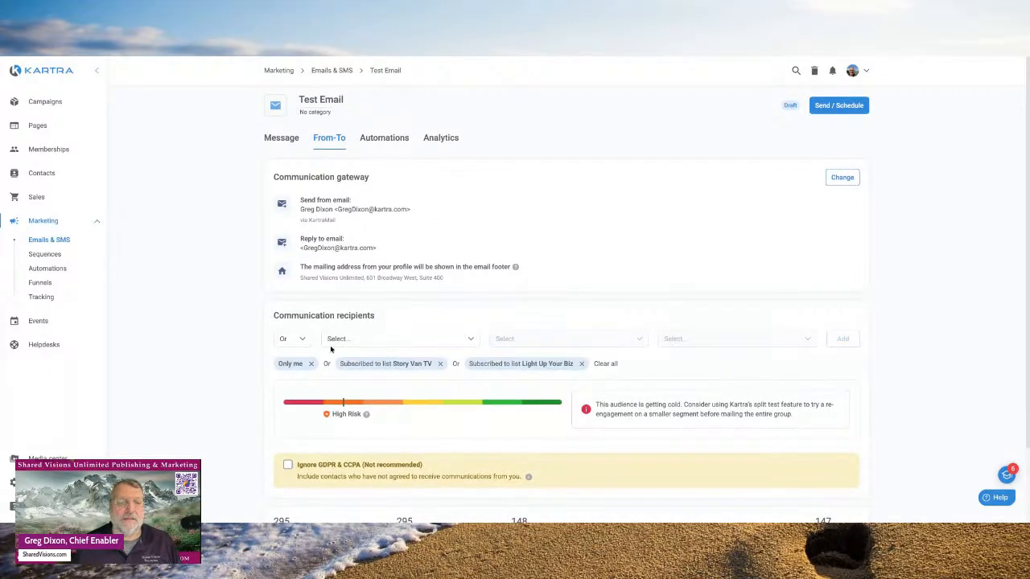
- Add a 'Has tag' recipient condition for the Click on Customer Journey Assessment tag
left_click(471, 339)
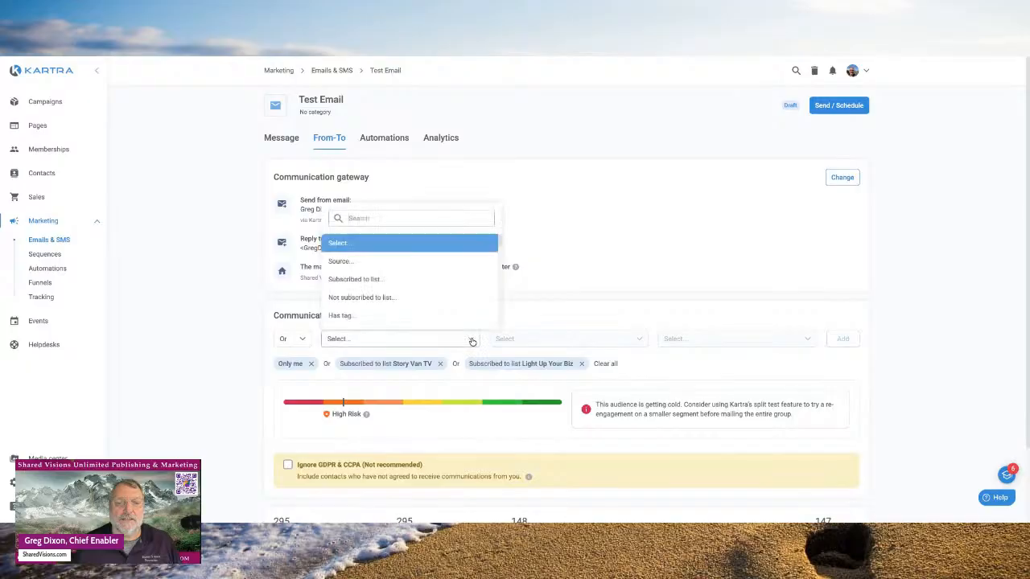
left_click(335, 316)
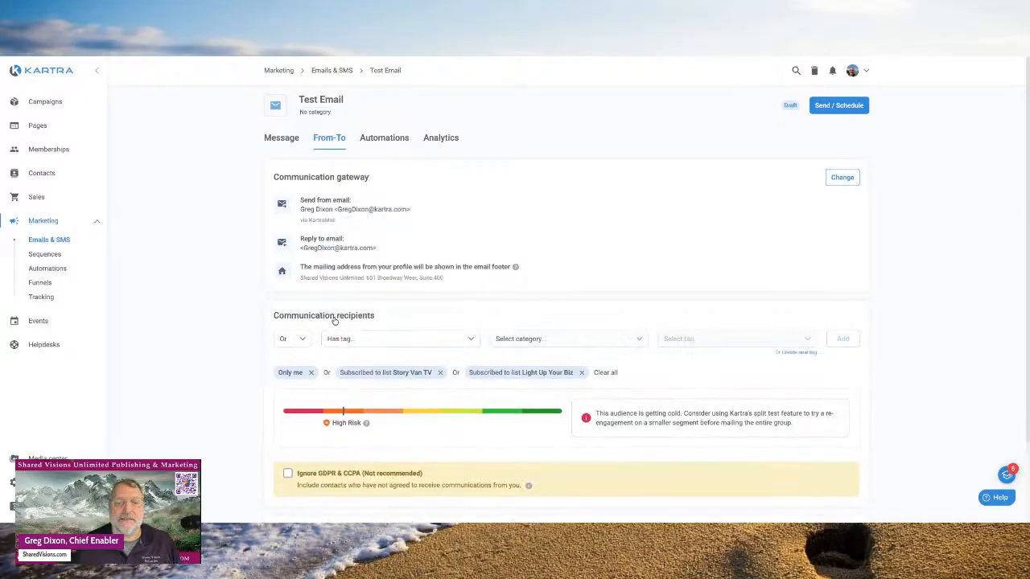
left_click(640, 342)
scroll(635, 342, "down", 1)
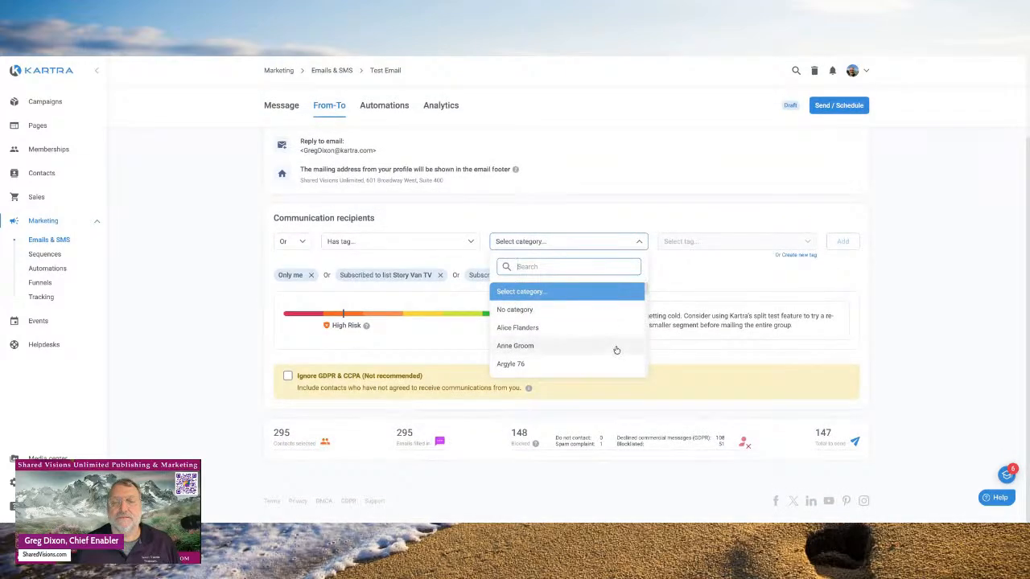
scroll(597, 370, "down", 5)
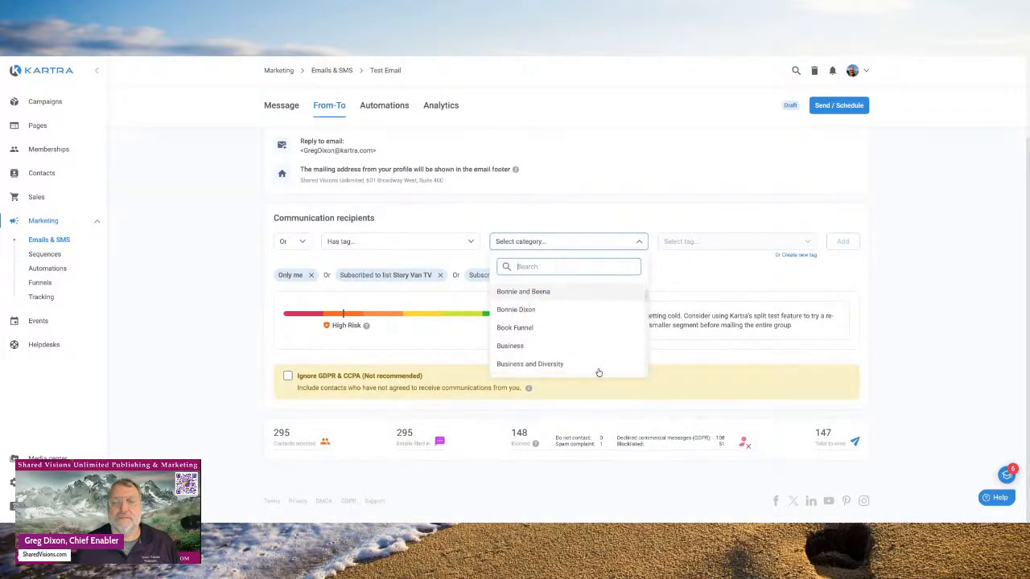
scroll(579, 366, "down", 2)
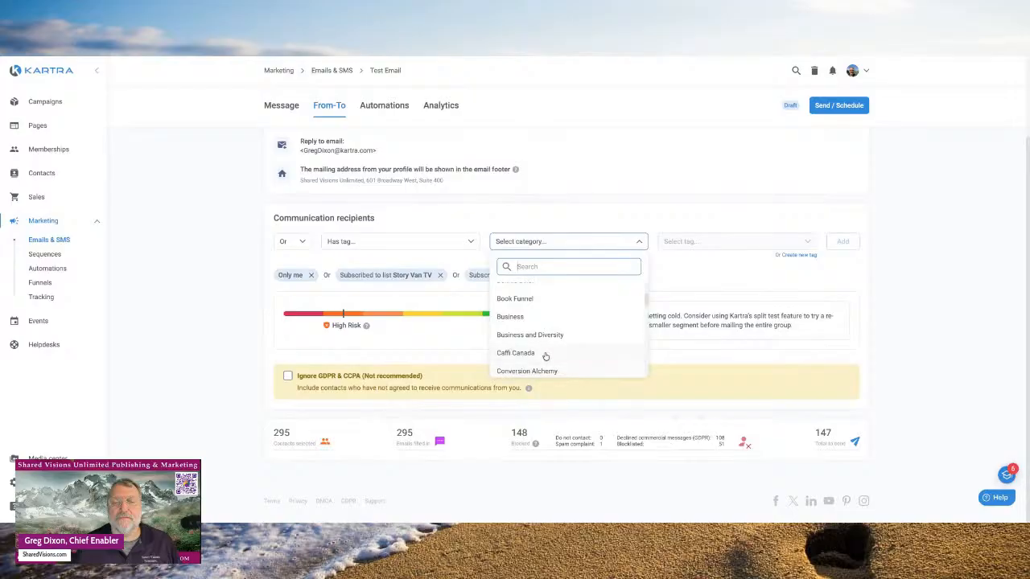
scroll(546, 356, "down", 5)
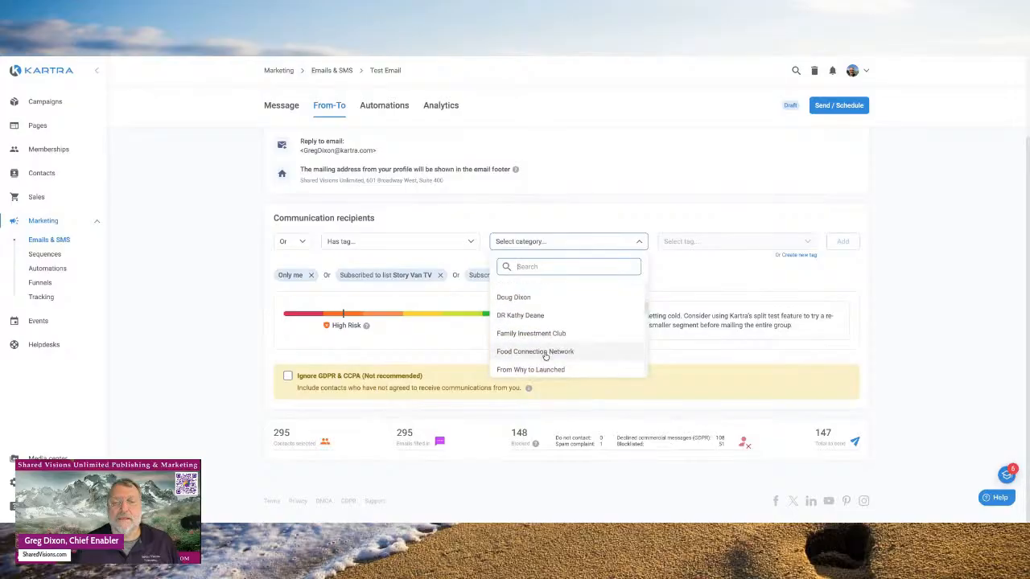
scroll(546, 356, "down", 3)
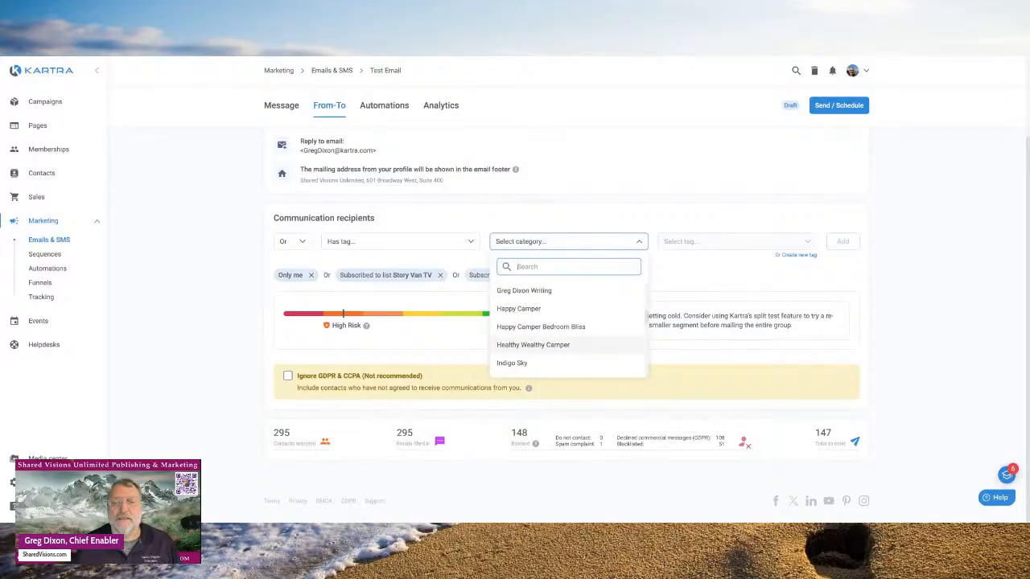
left_click(535, 292)
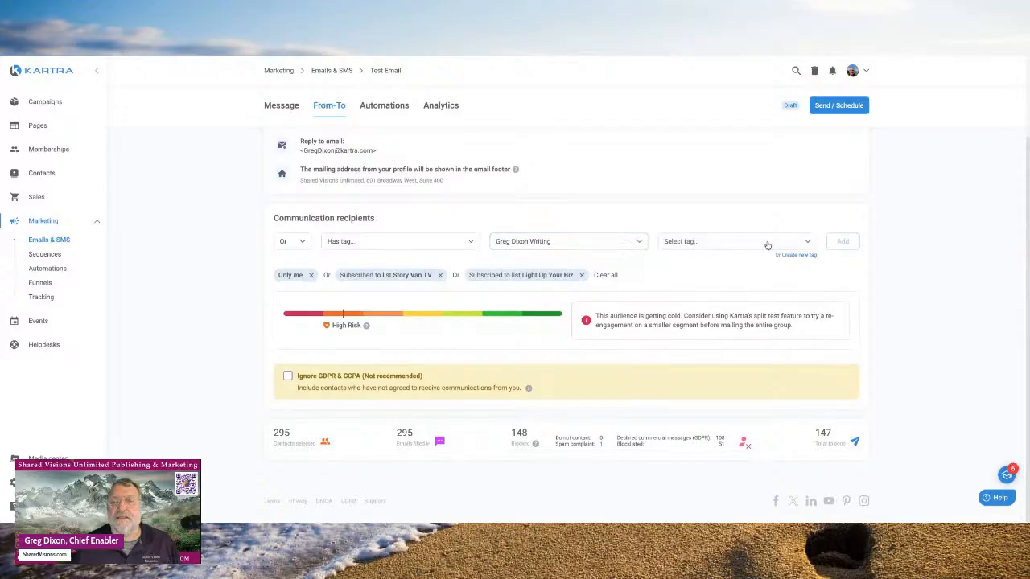
left_click(809, 244)
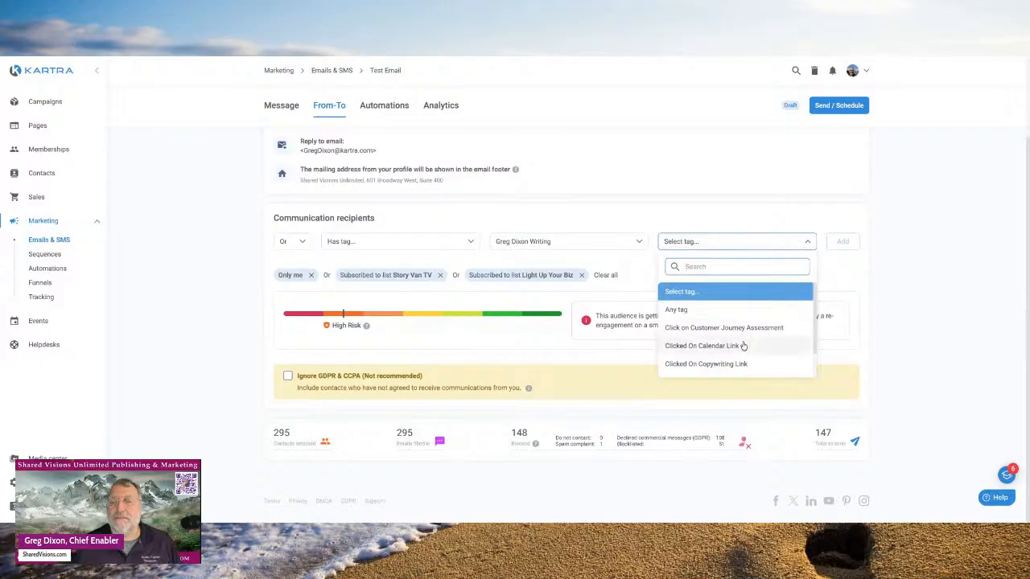
scroll(740, 345, "down", 2)
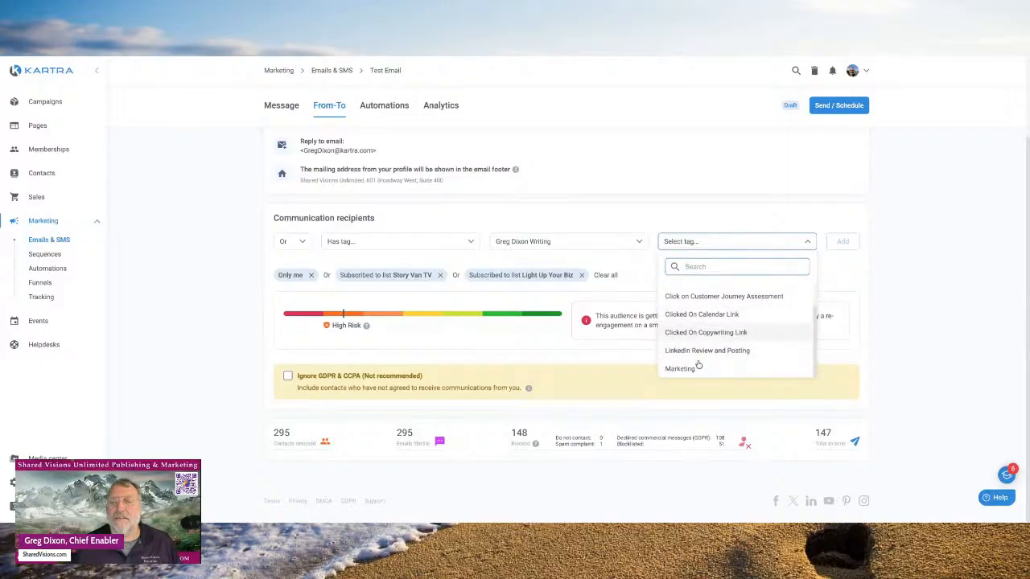
left_click(712, 297)
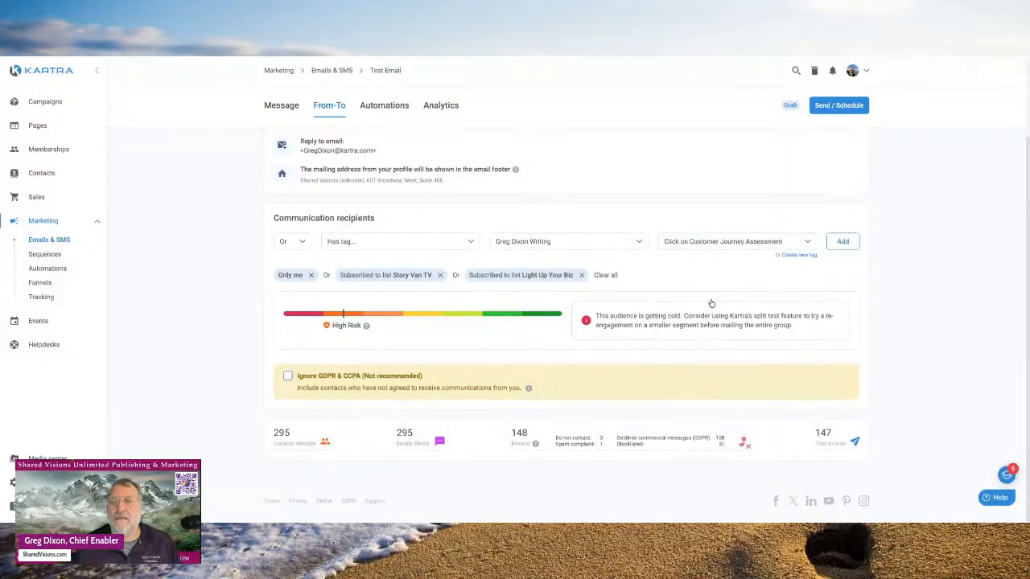
left_click(842, 242)
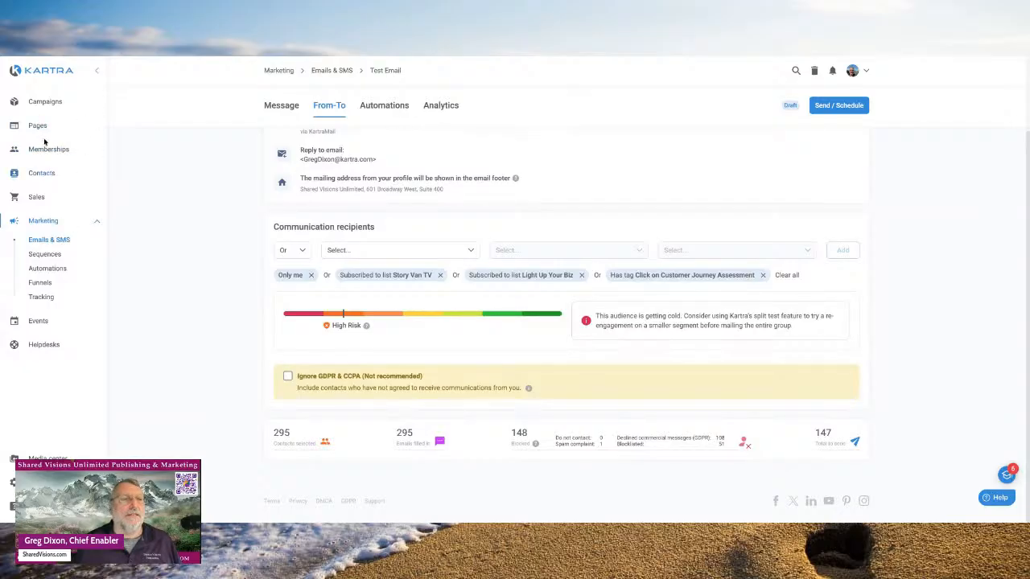
- Open Contacts > All contacts, then return to the Dashboard via the Kartra logo
left_click(46, 174)
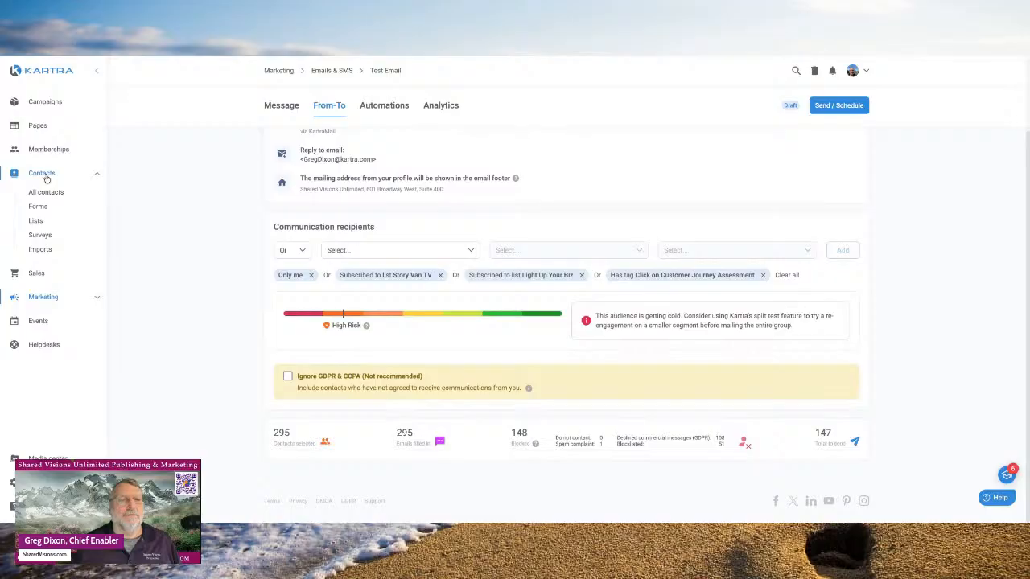
left_click(46, 193)
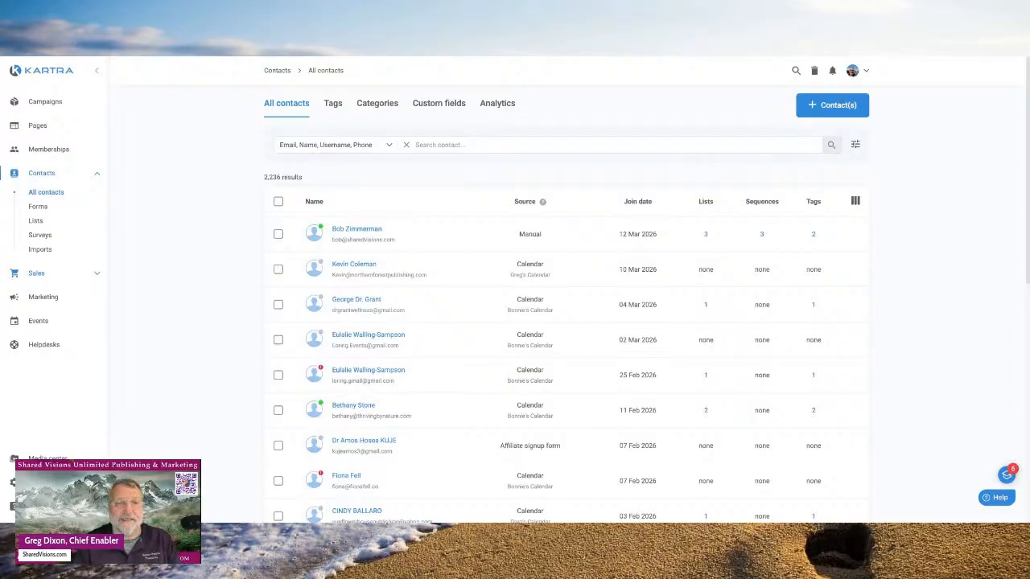
left_click(46, 75)
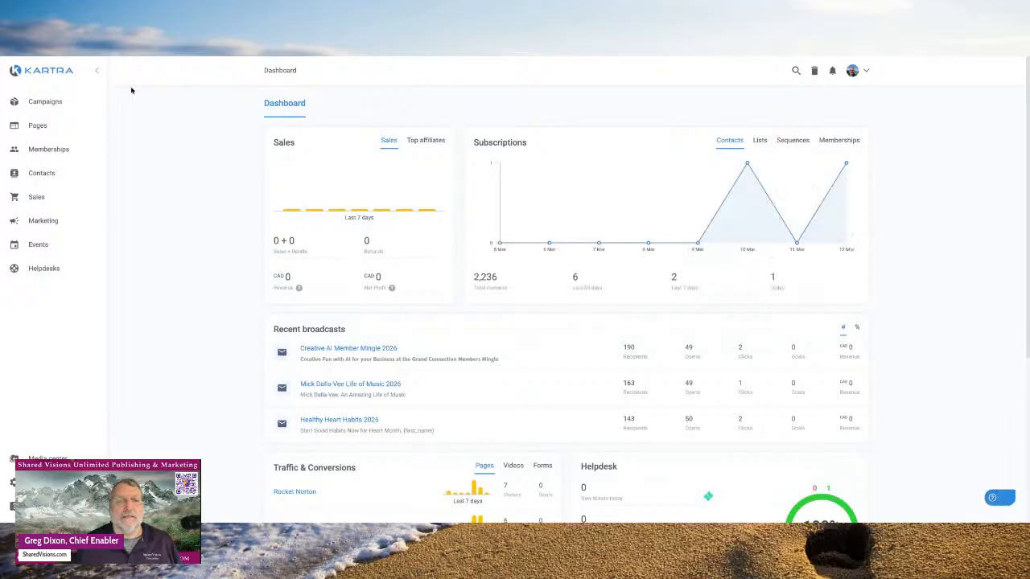
scroll(489, 335, "down", 1)
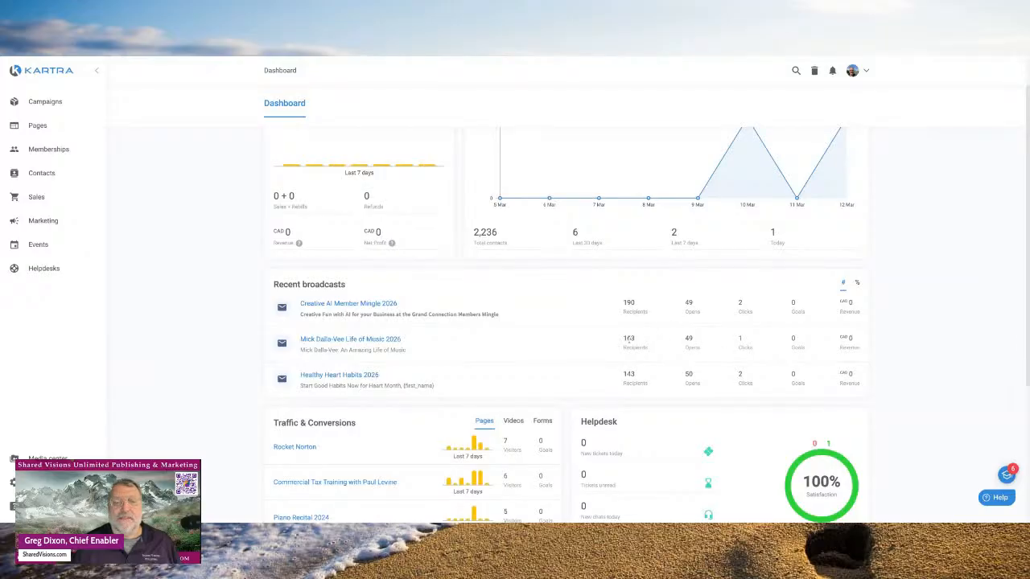
scroll(567, 352, "up", 1)
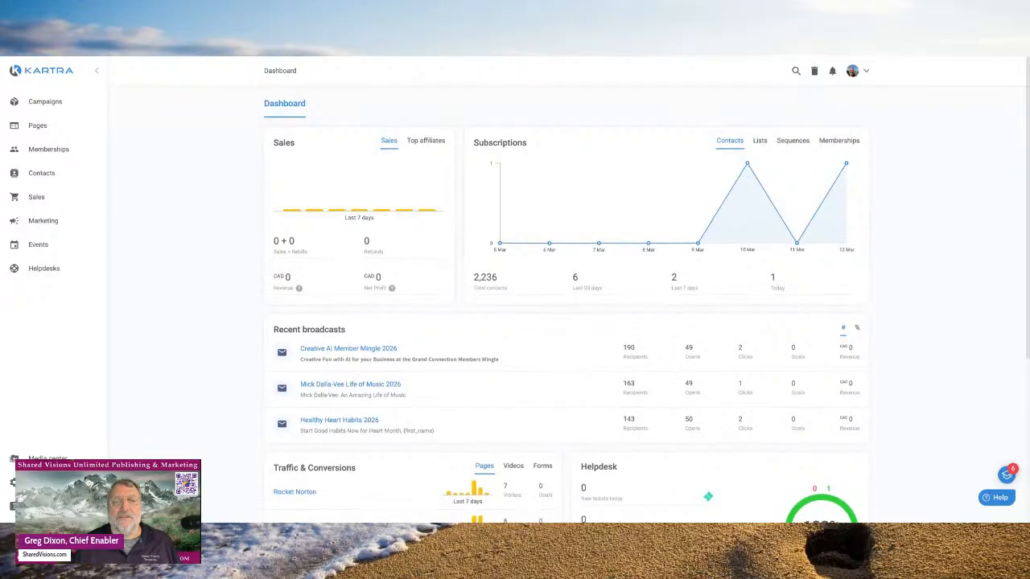
scroll(563, 322, "down", 3)
scroll(563, 322, "up", 3)
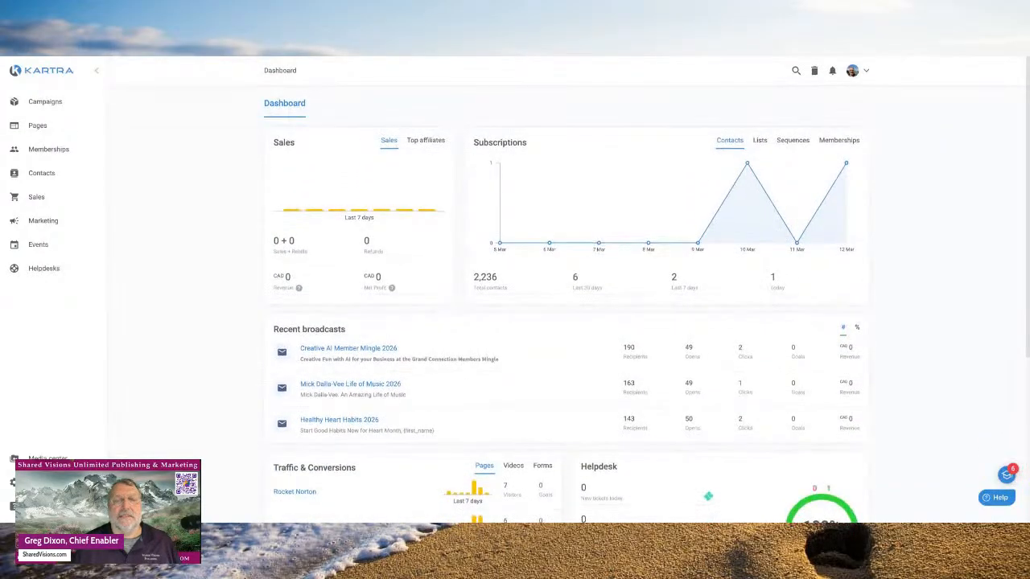
scroll(564, 322, "down", 1)
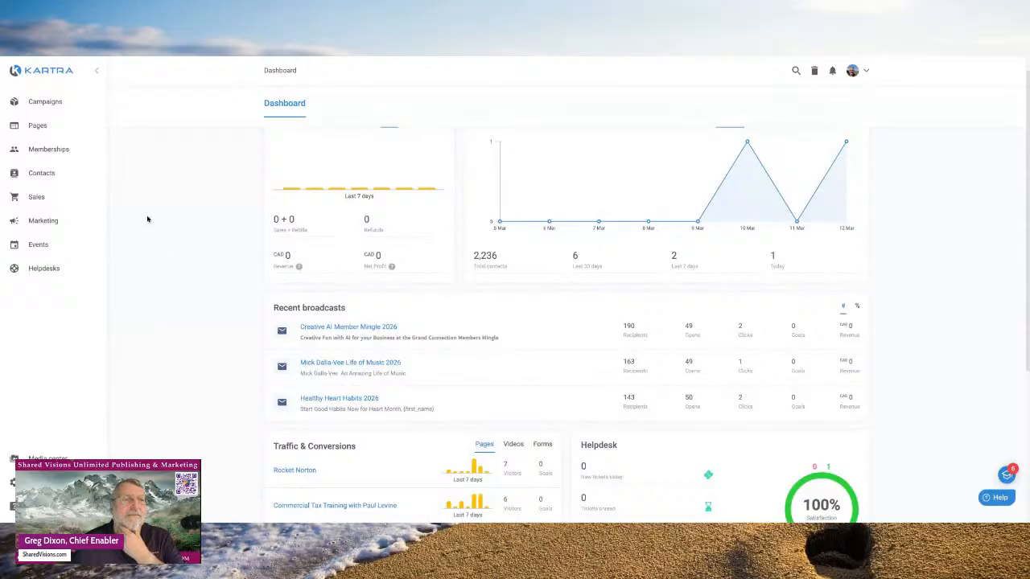
left_click(50, 77)
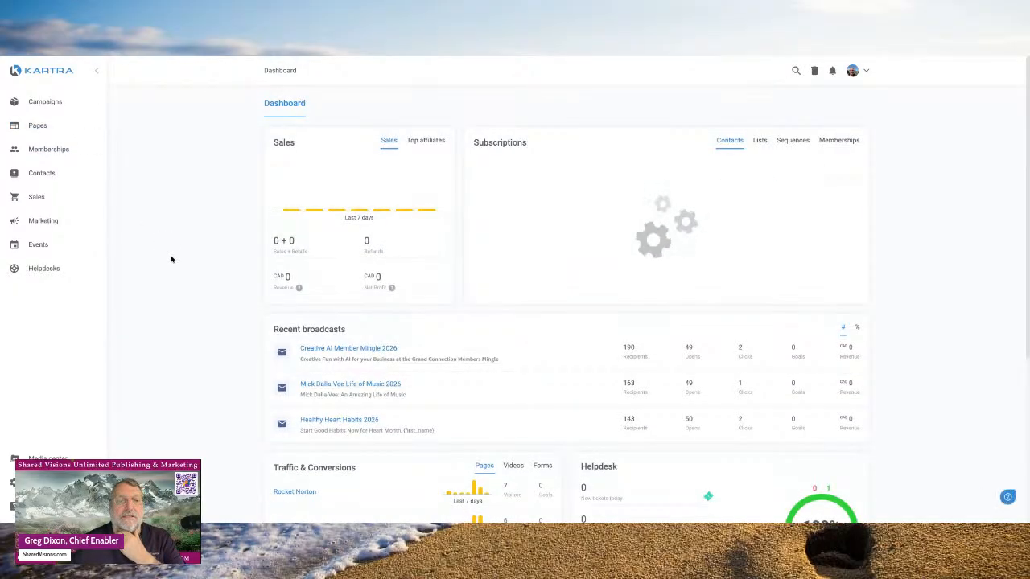